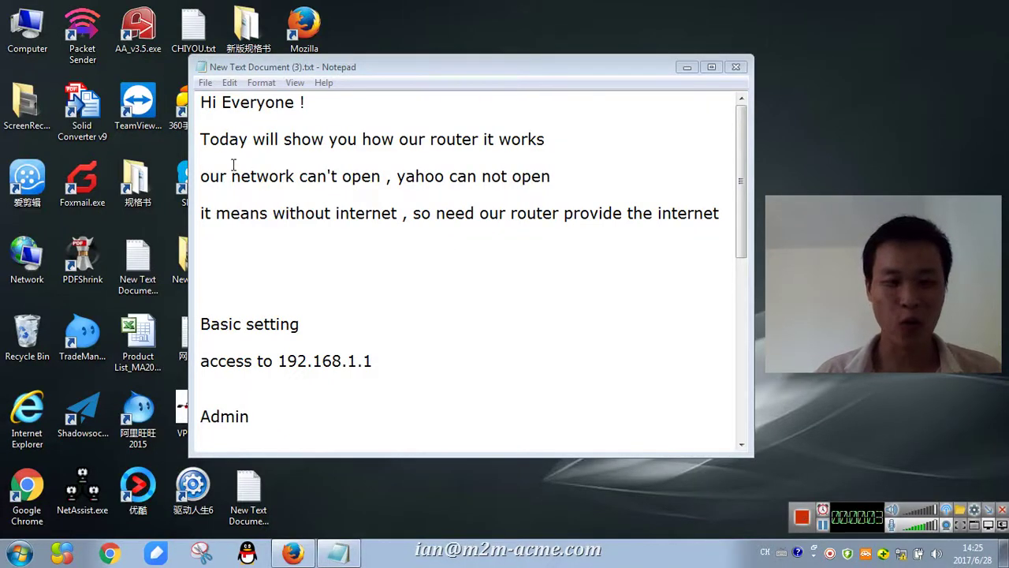
- Insert 'PC' before 'network' on line 3 so it reads 'our PC network can't open'
drag(349, 139, 565, 145)
drag(231, 176, 309, 176)
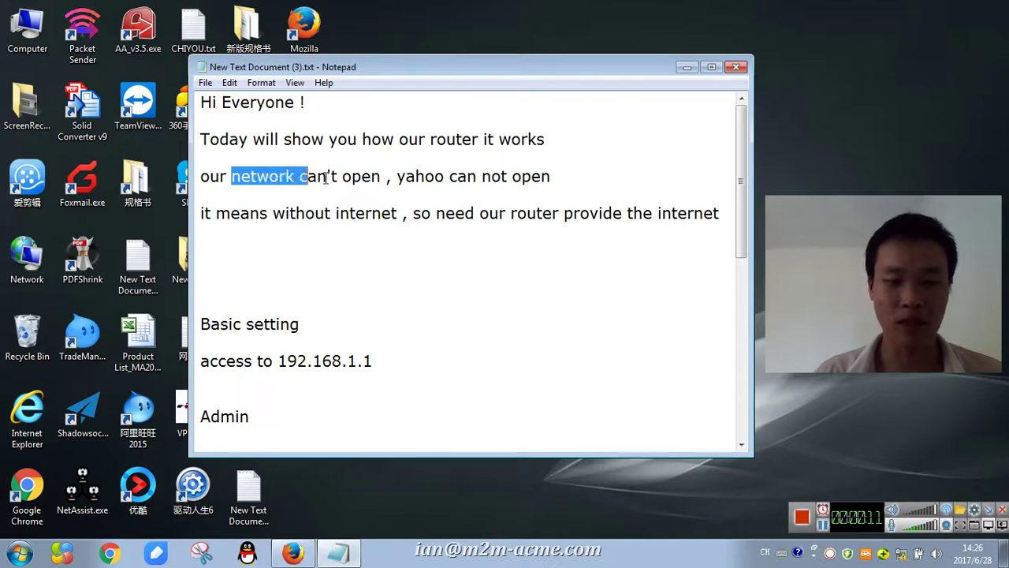
drag(396, 176, 279, 176)
drag(582, 183, 325, 176)
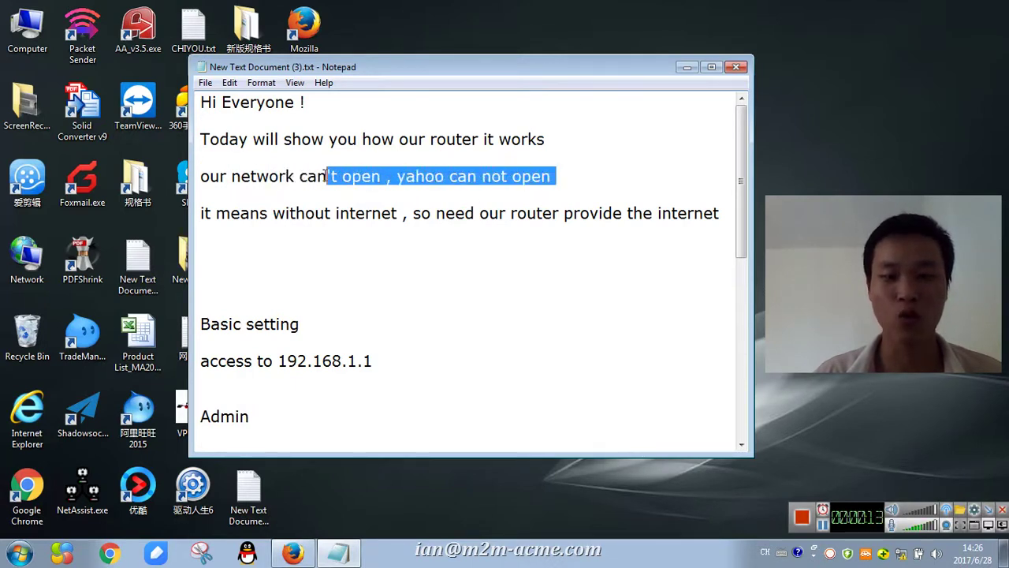
click(231, 178)
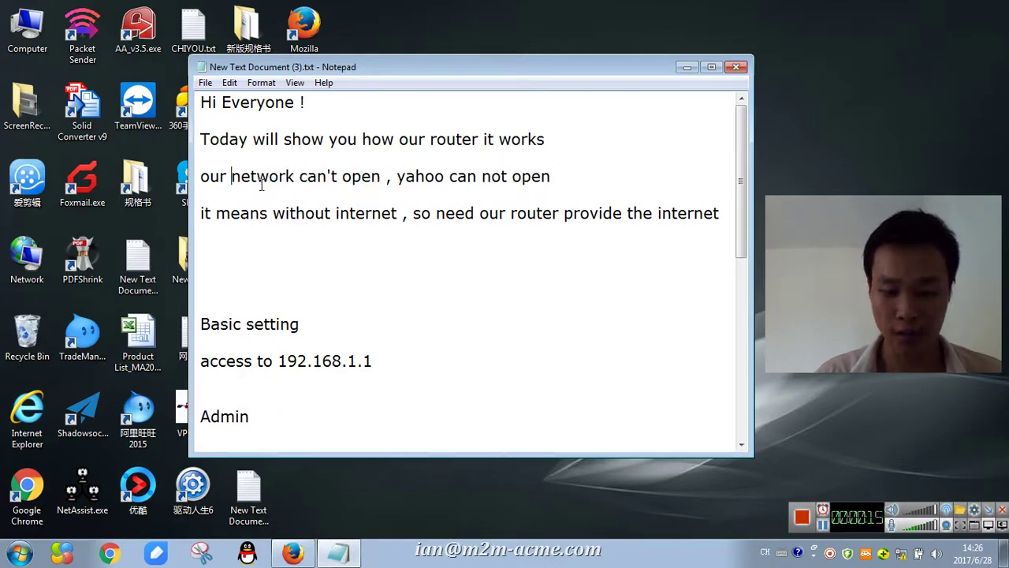
text(IP)
key(BackSpace)
text(C)
key(BackSpace)
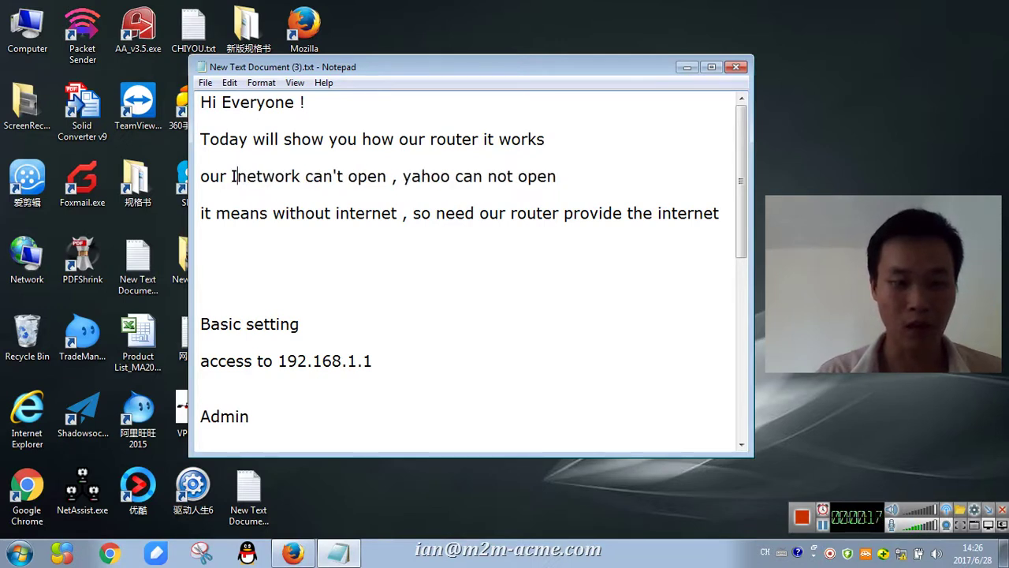
key(BackSpace)
text(PC)
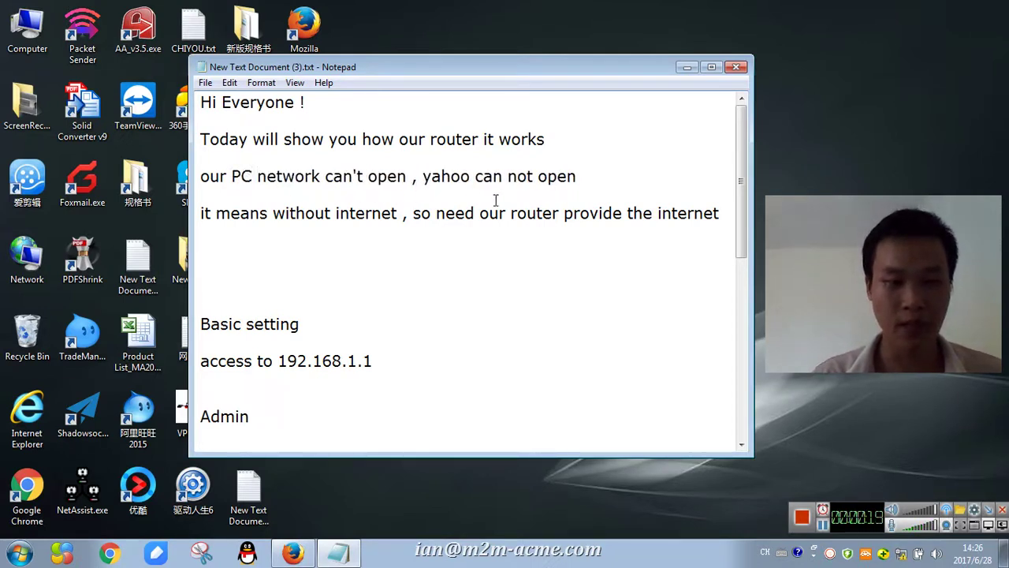
click(599, 182)
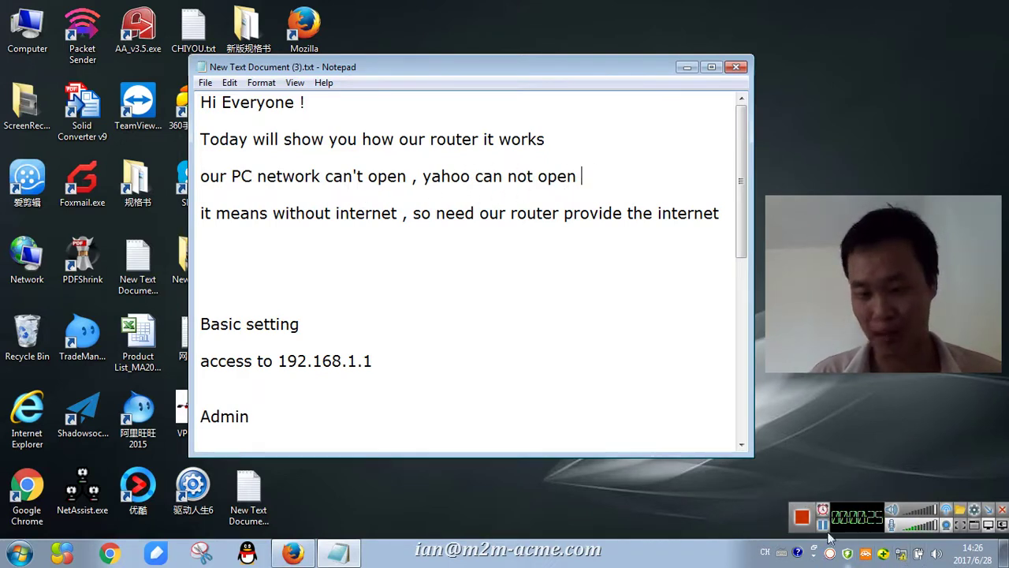
click(292, 553)
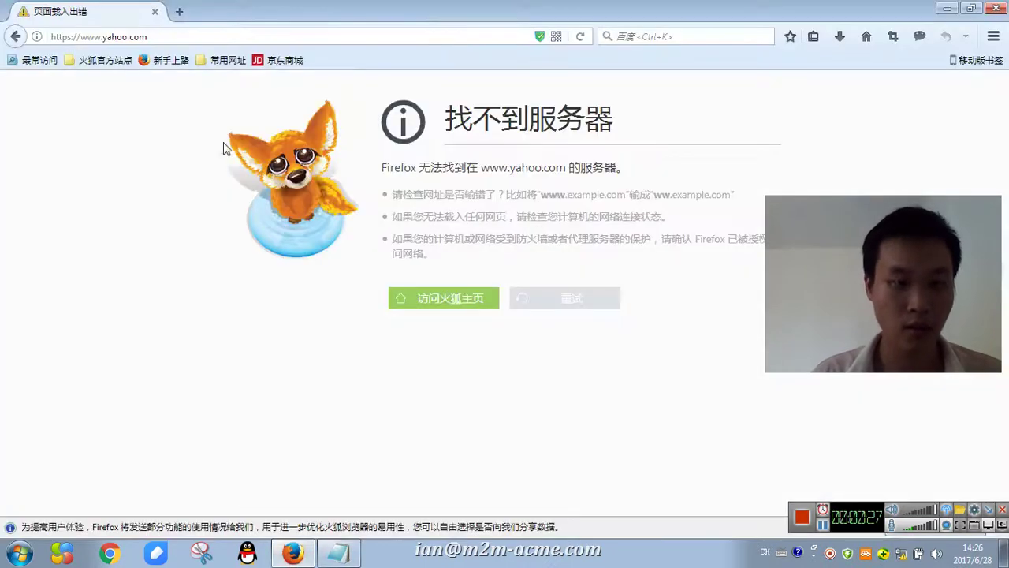
click(160, 40)
key(Return)
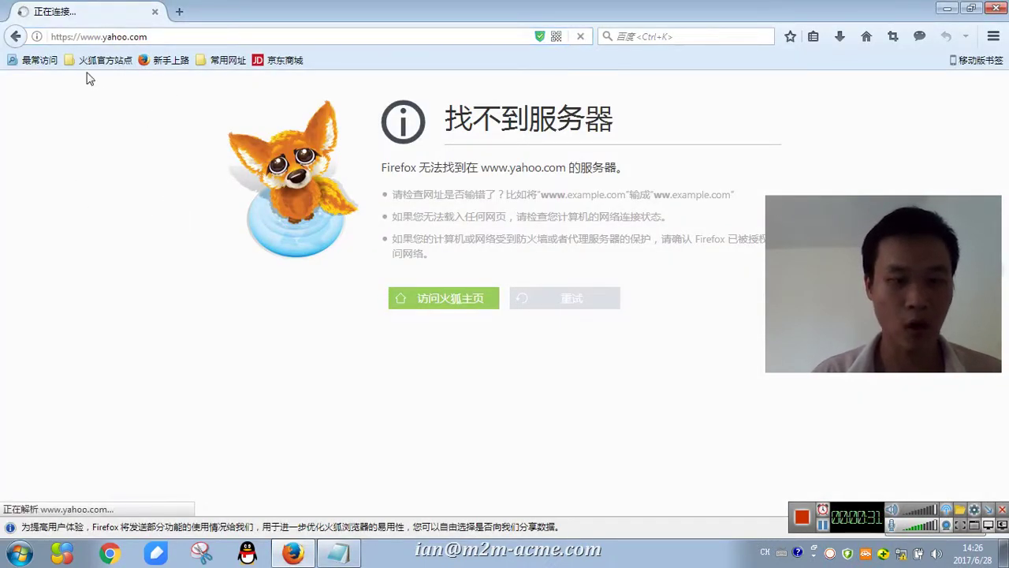
click(947, 8)
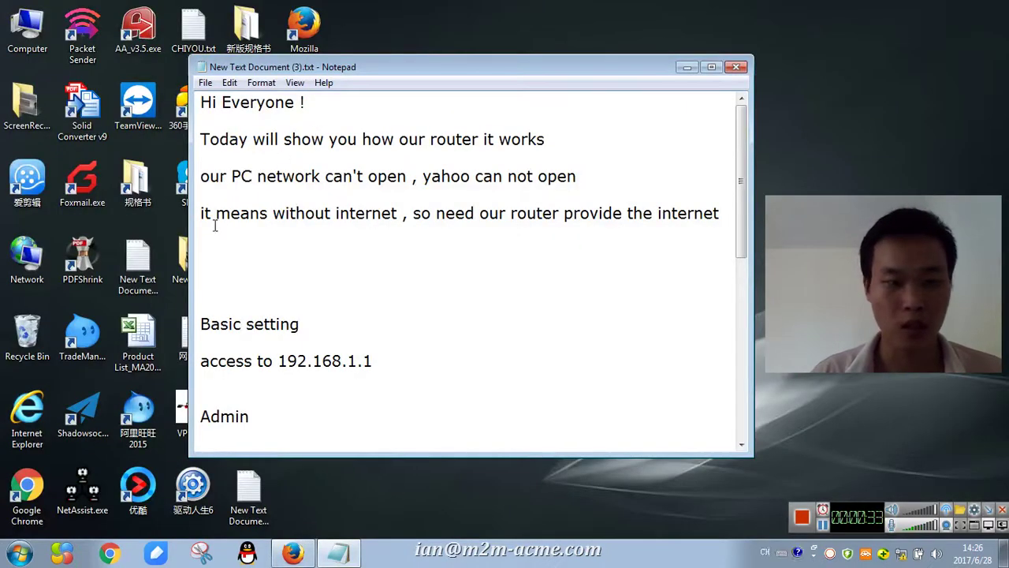
drag(205, 214, 729, 213)
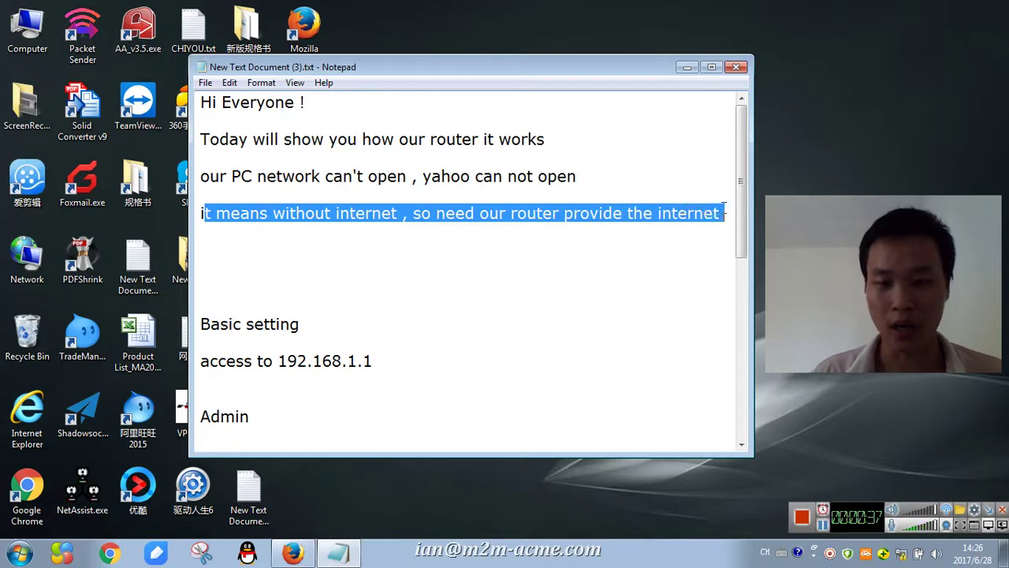
click(612, 266)
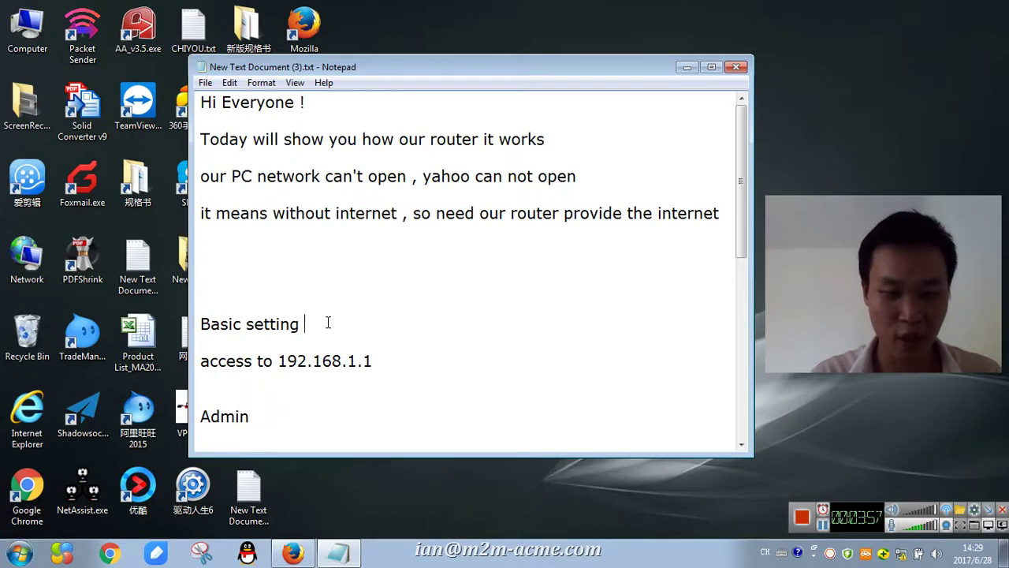
- Load 192.168.1.1 in a new Firefox tab to reach the router's Authorization Required page
drag(306, 324, 229, 333)
click(460, 296)
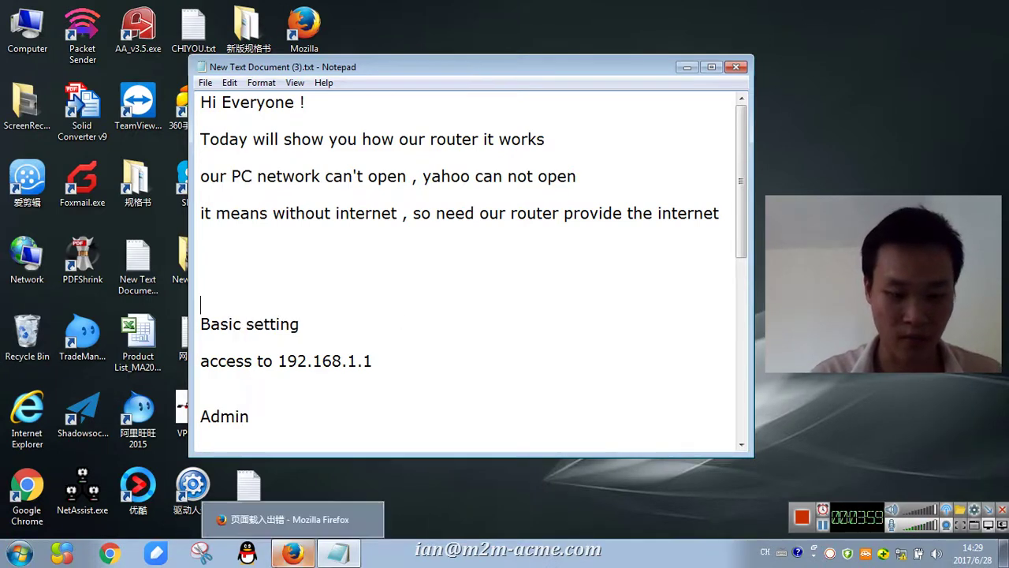
click(292, 552)
click(180, 12)
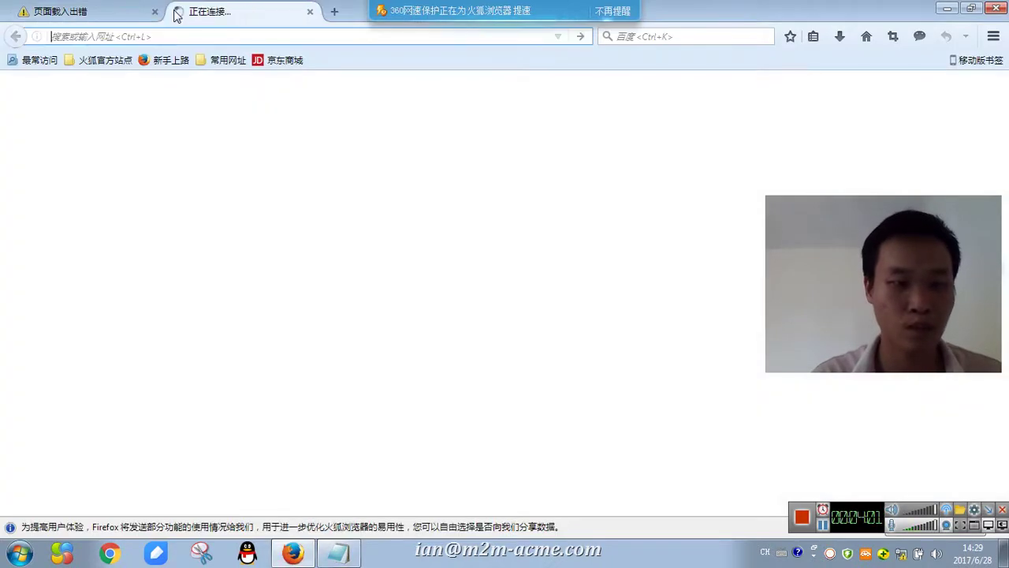
text(192.168.1.1/)
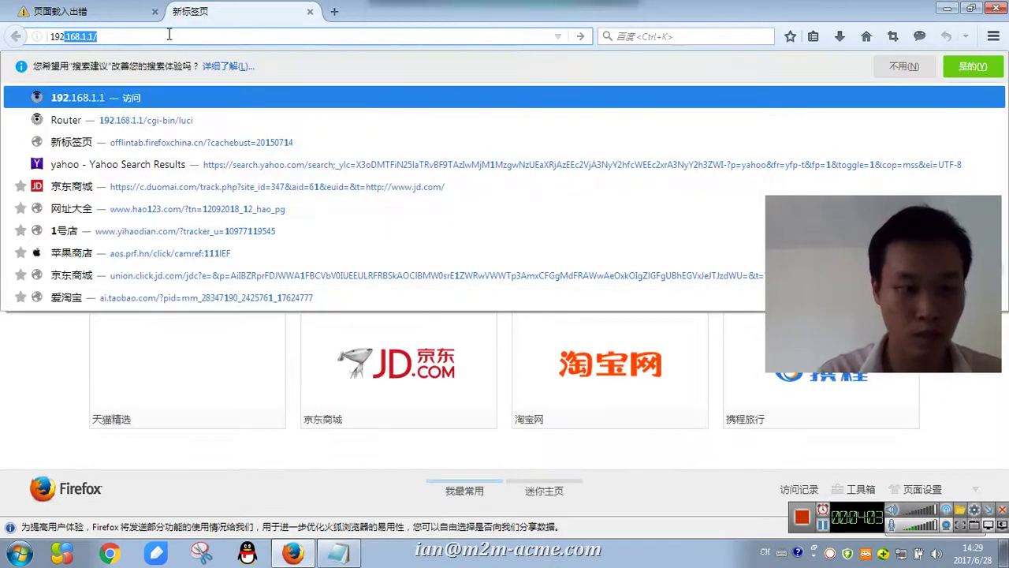
key(Return)
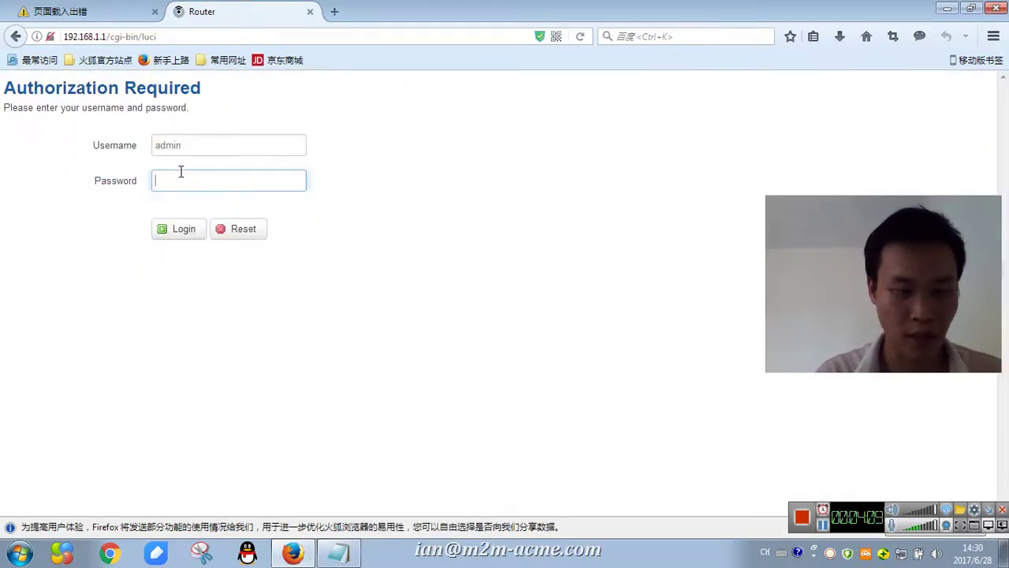
- Submit the admin account password, decline Firefox's login update, and start re-entering the password
text(ad)
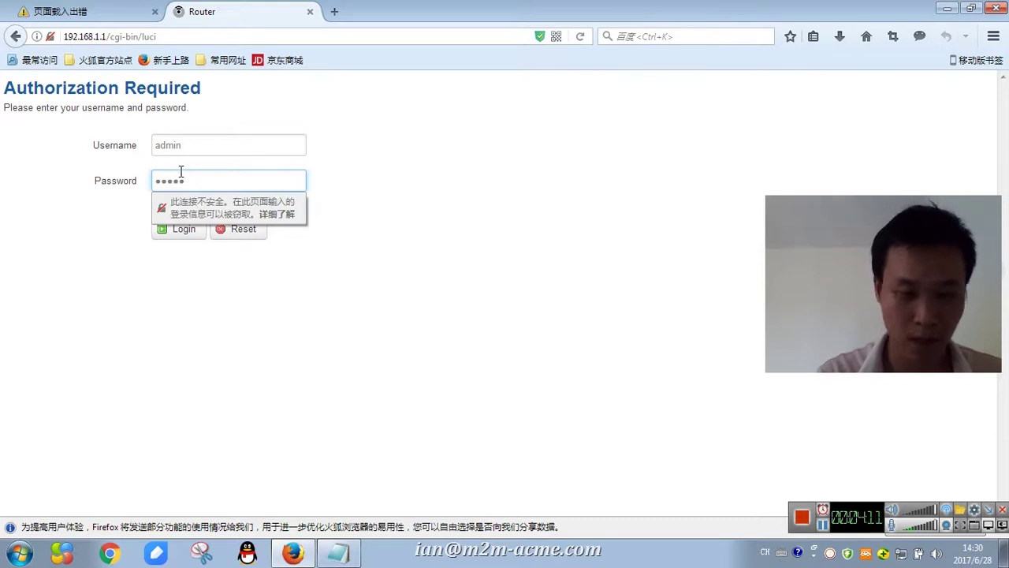
text(min)
click(183, 230)
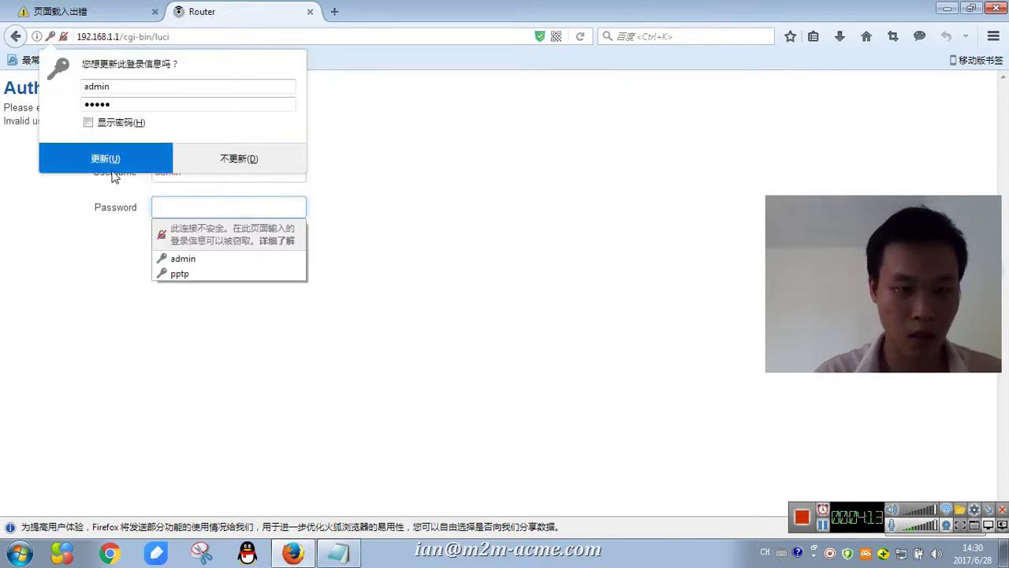
click(265, 165)
click(188, 206)
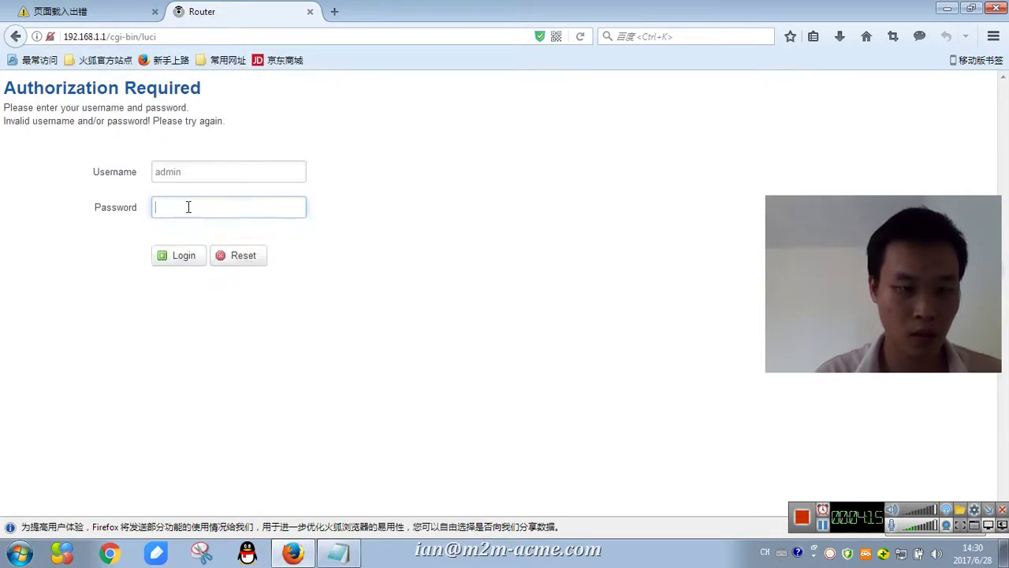
text(ad)
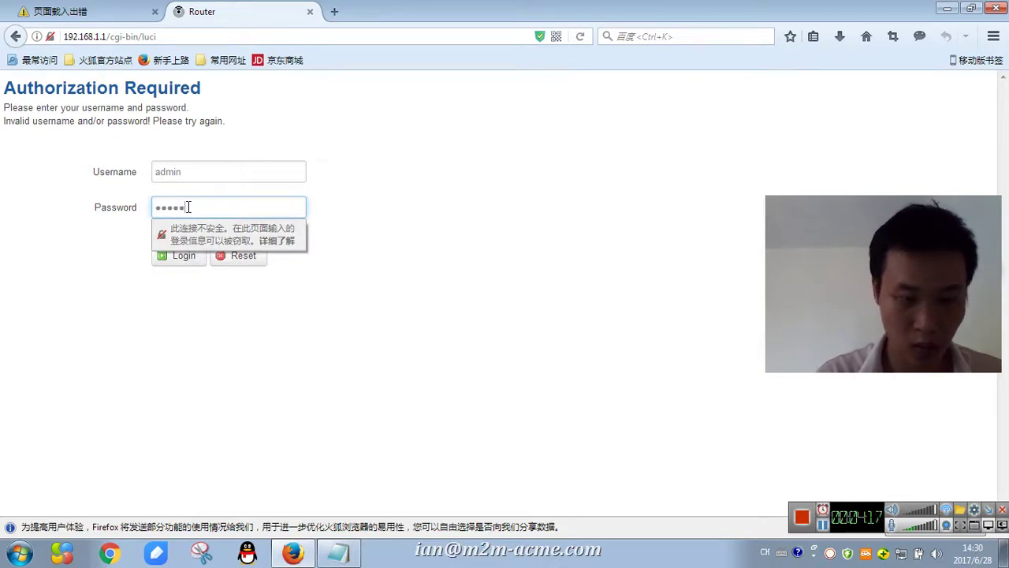
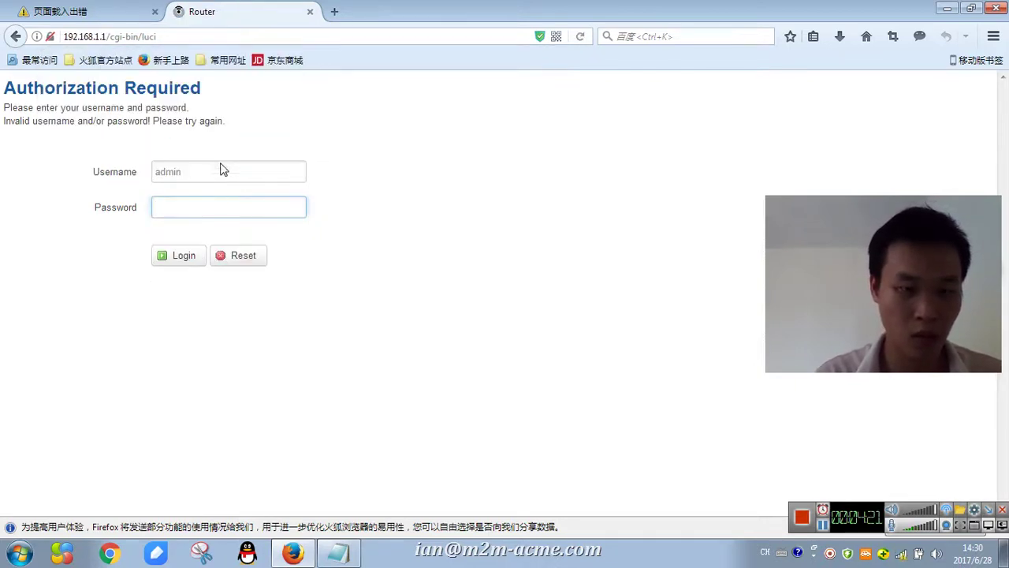
- Sign in to the router admin with the admin password and open the Setup > WAN settings
click(192, 203)
text(ad)
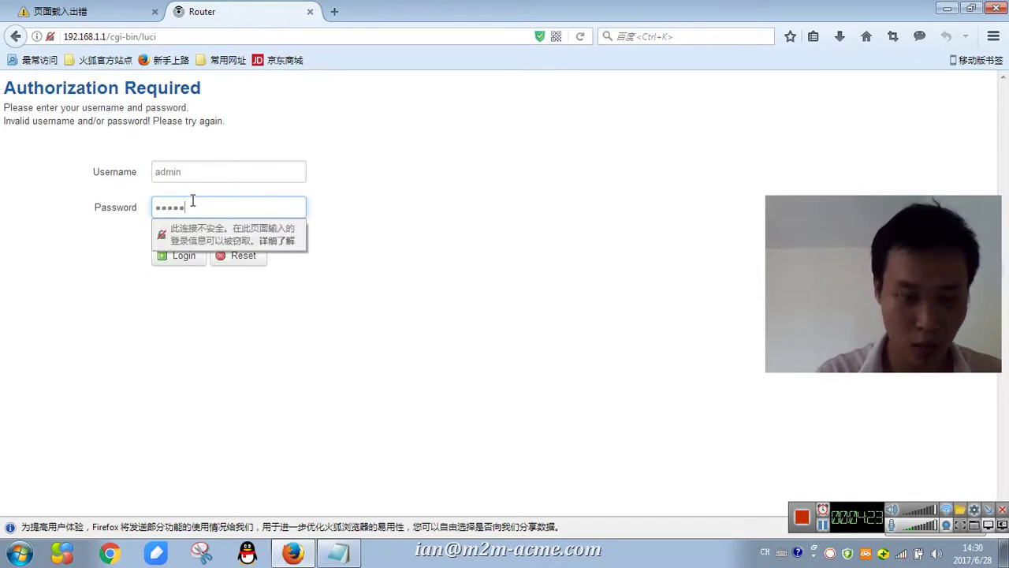
click(180, 257)
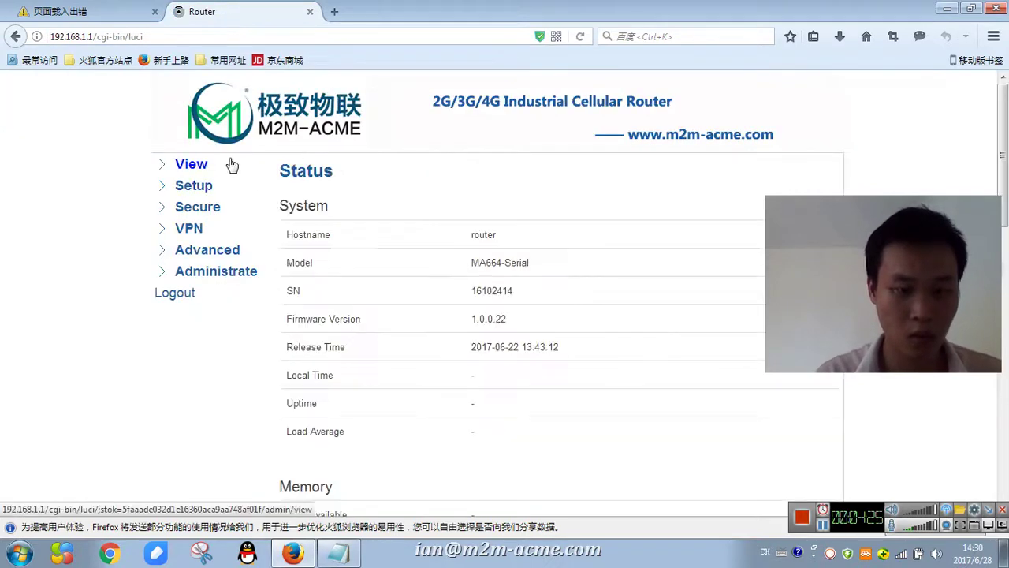
click(193, 187)
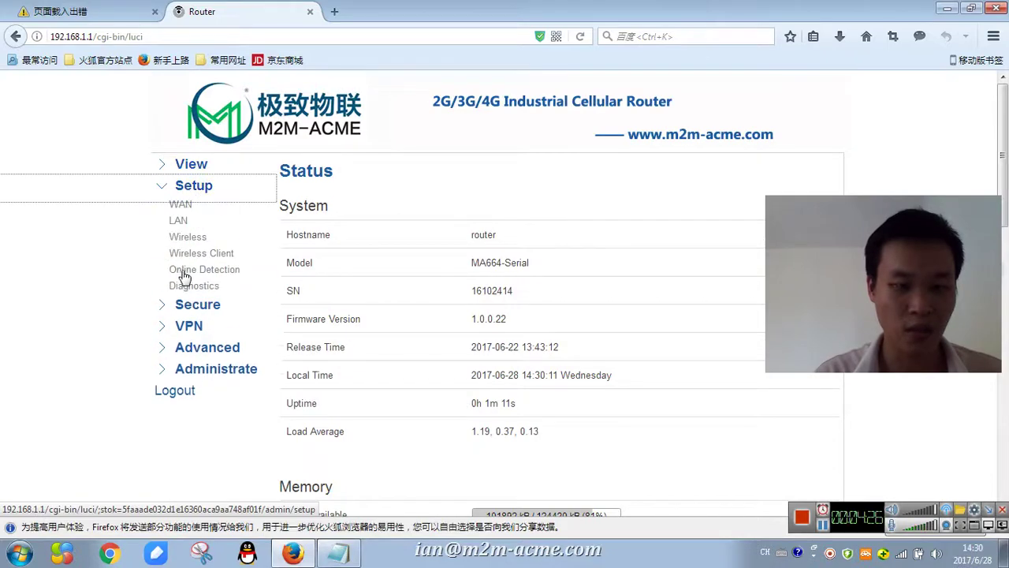
click(181, 206)
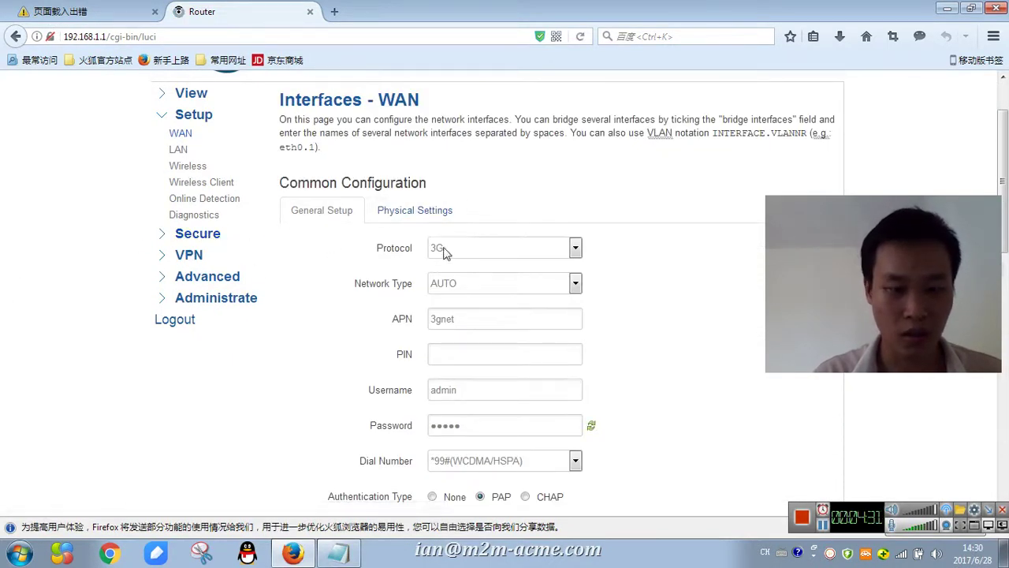
- Try the Static address, DHCP client and LTE WAN protocols from the Protocol list
click(473, 254)
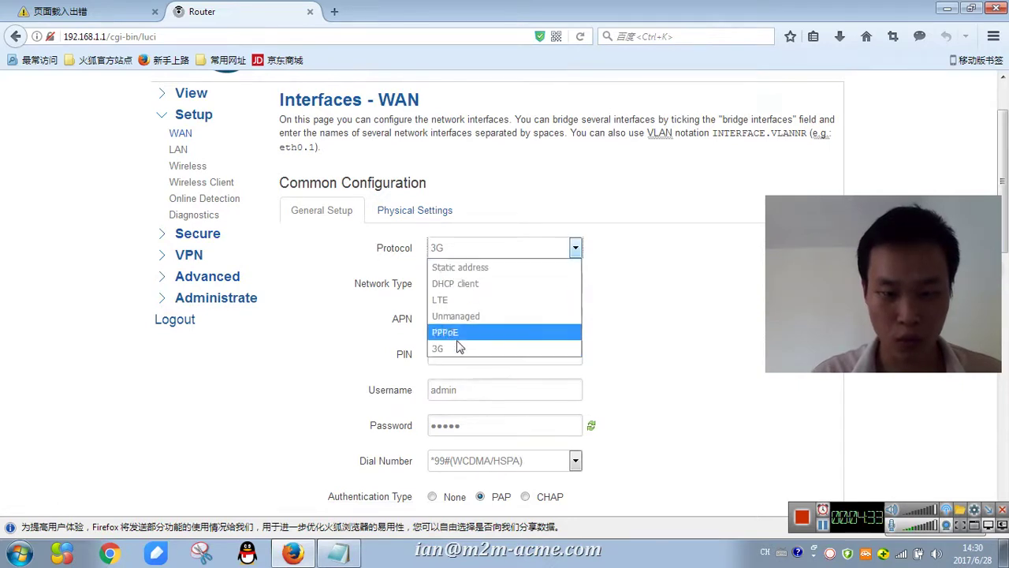
key(Escape)
click(466, 255)
click(471, 261)
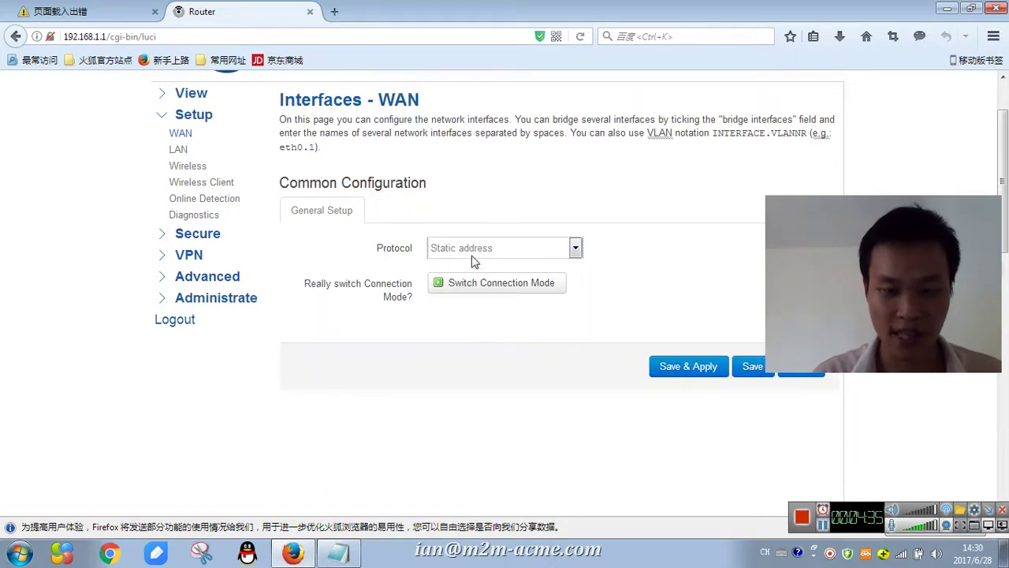
click(477, 252)
click(473, 282)
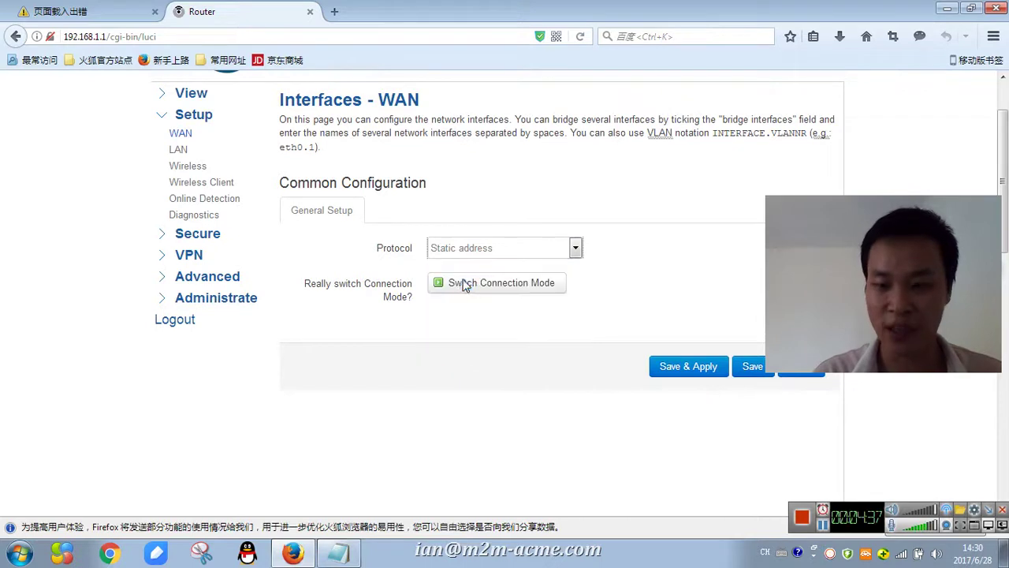
click(473, 251)
click(466, 300)
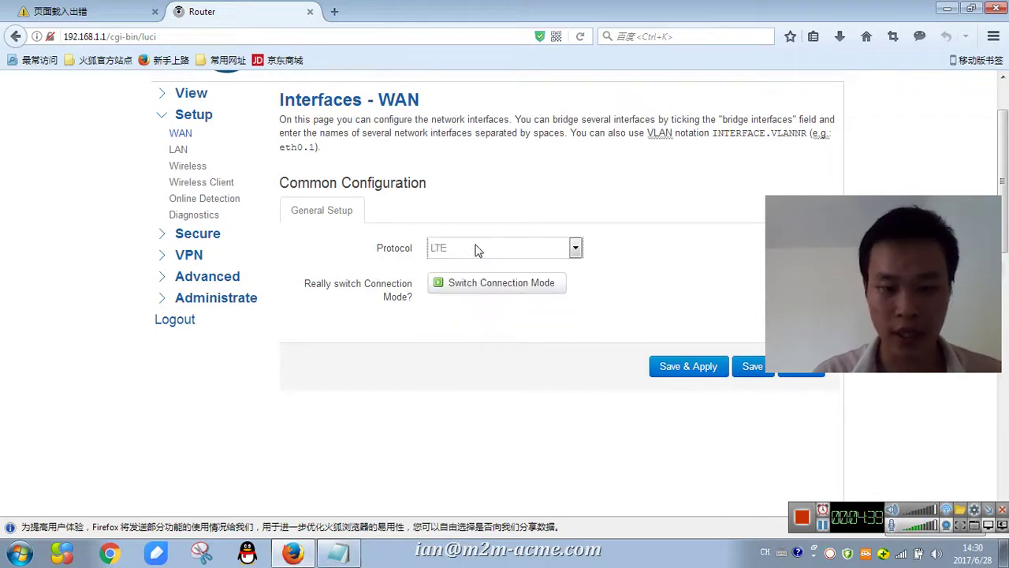
- Try the Unmanaged and PPPoE protocols, then set the WAN protocol back to 3G
click(473, 251)
click(470, 317)
click(482, 252)
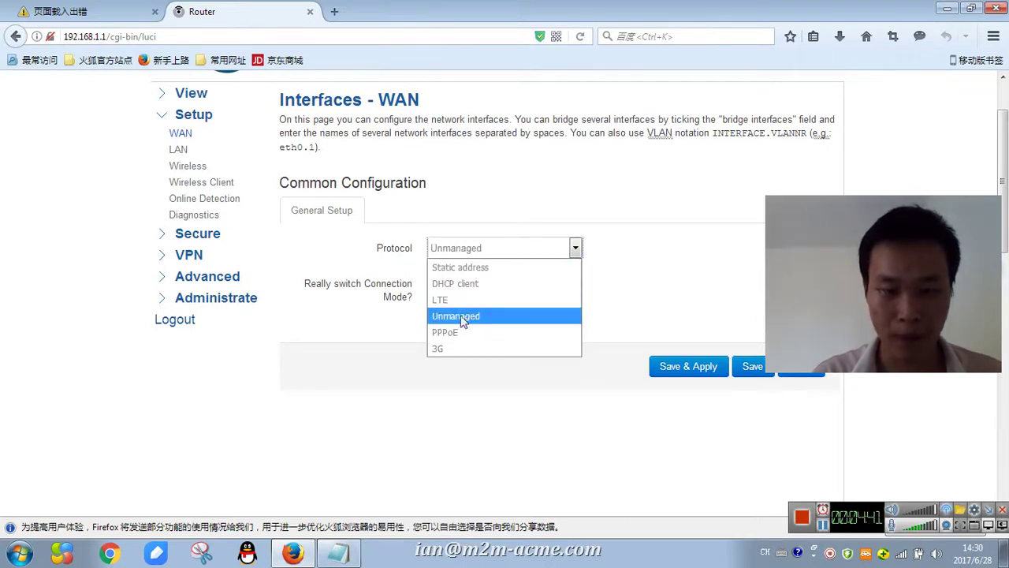
click(460, 331)
click(471, 252)
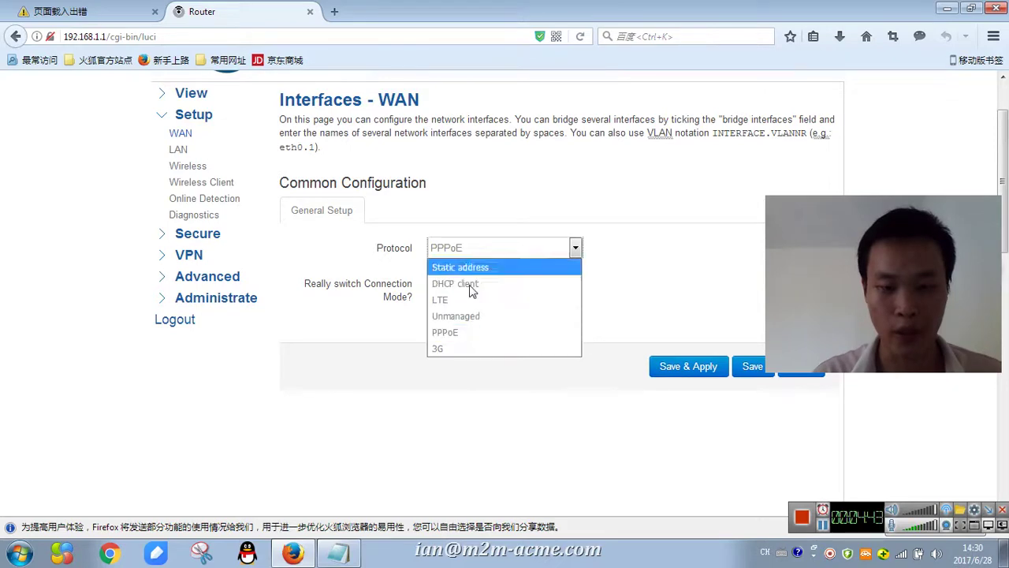
click(469, 348)
- Bring the Notepad notes forward and place the cursor after the Admin lines
click(339, 551)
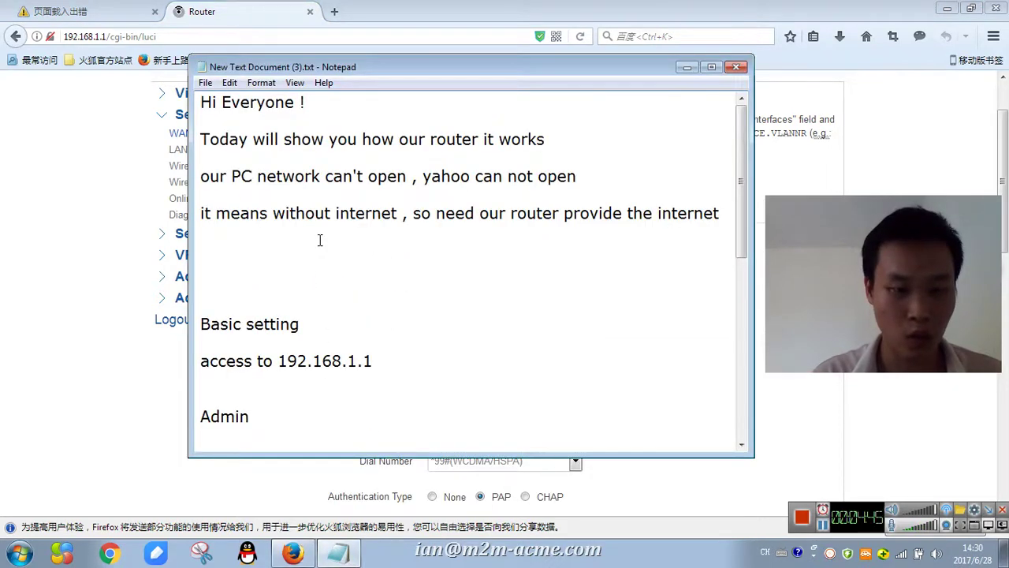
scroll(320, 240, down, 1)
scroll(244, 324, down, 1)
drag(213, 342, 342, 348)
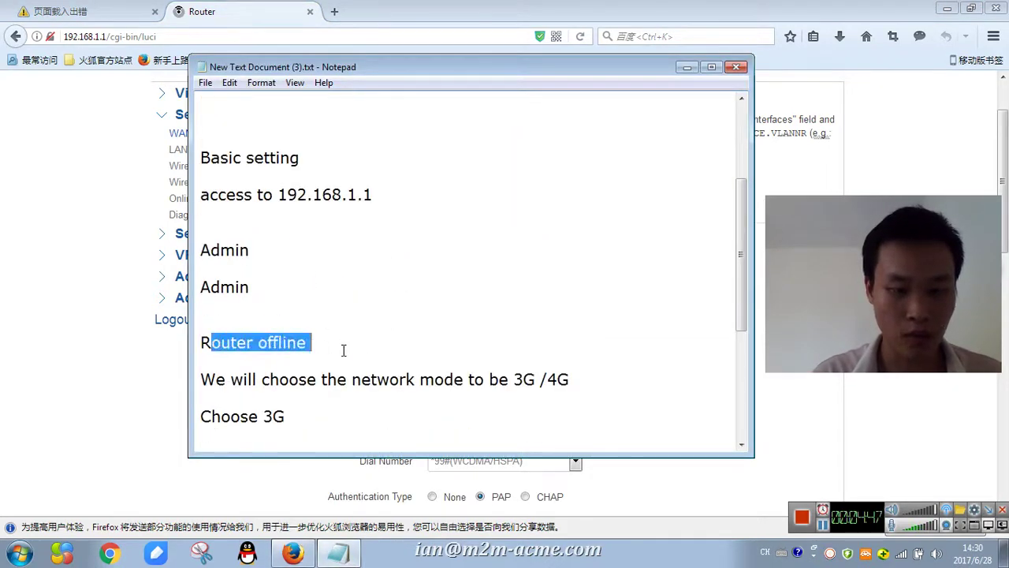
click(392, 300)
scroll(371, 303, up, 1)
scroll(363, 308, up, 2)
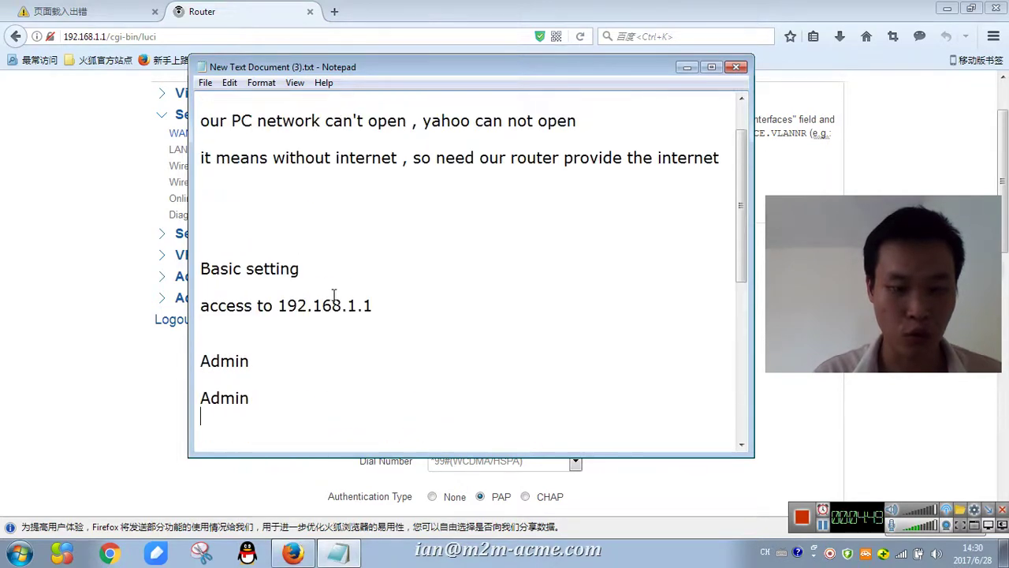
- Keep Network Type on AUTO, confirm APN 3gnet, and save and apply the 3G WAN settings
click(687, 67)
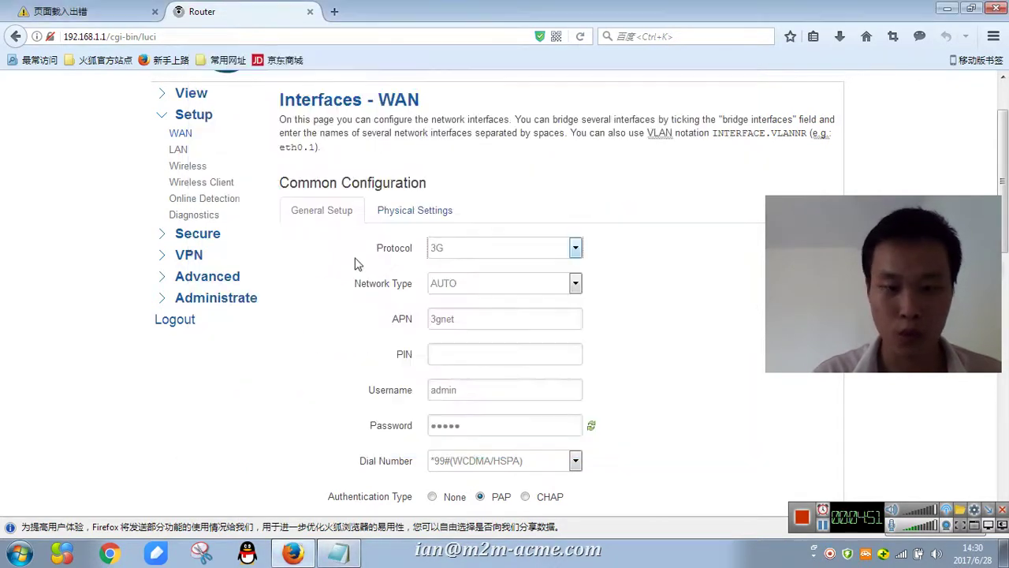
click(468, 287)
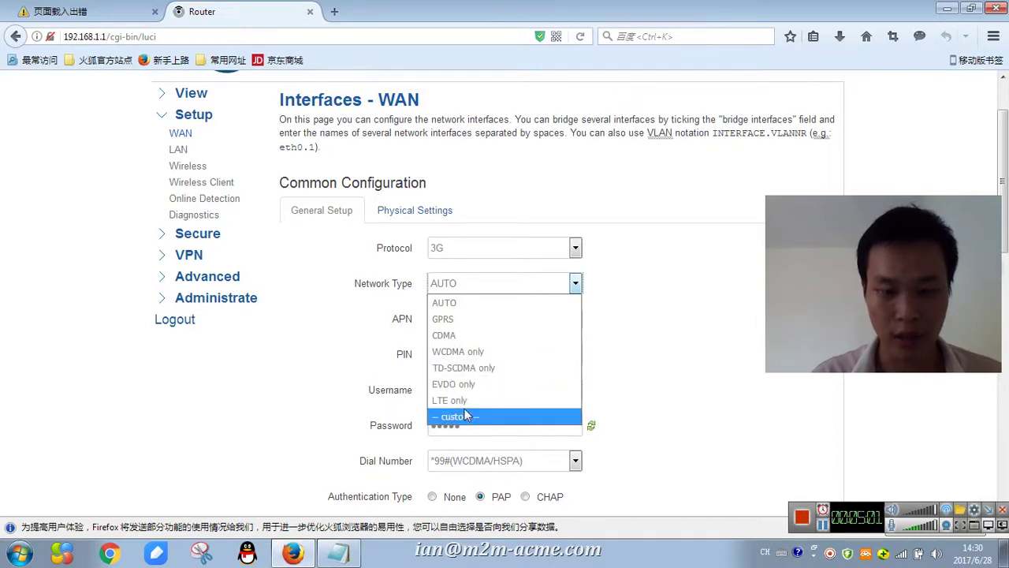
click(462, 303)
scroll(462, 305, down, 2)
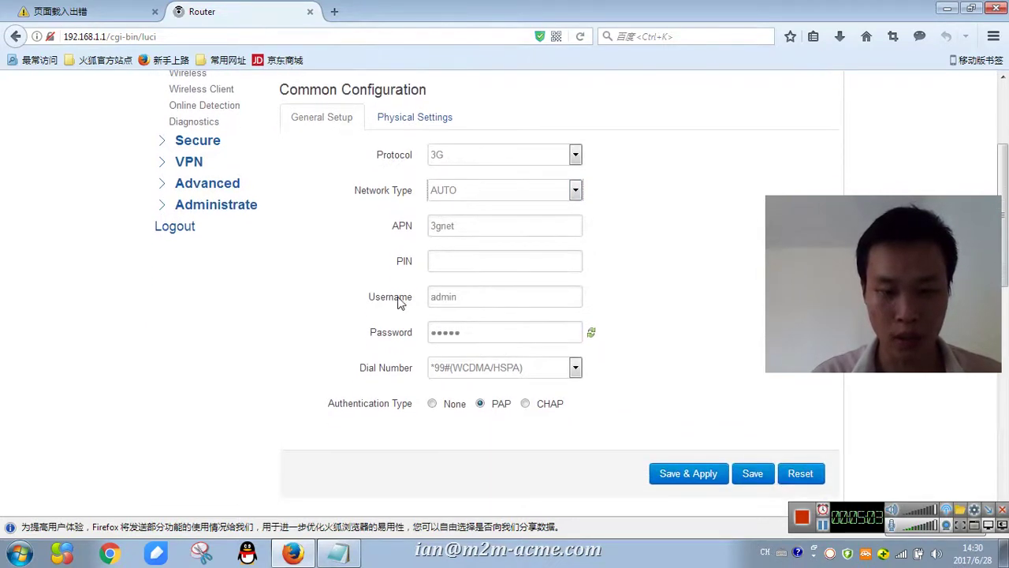
double_click(482, 226)
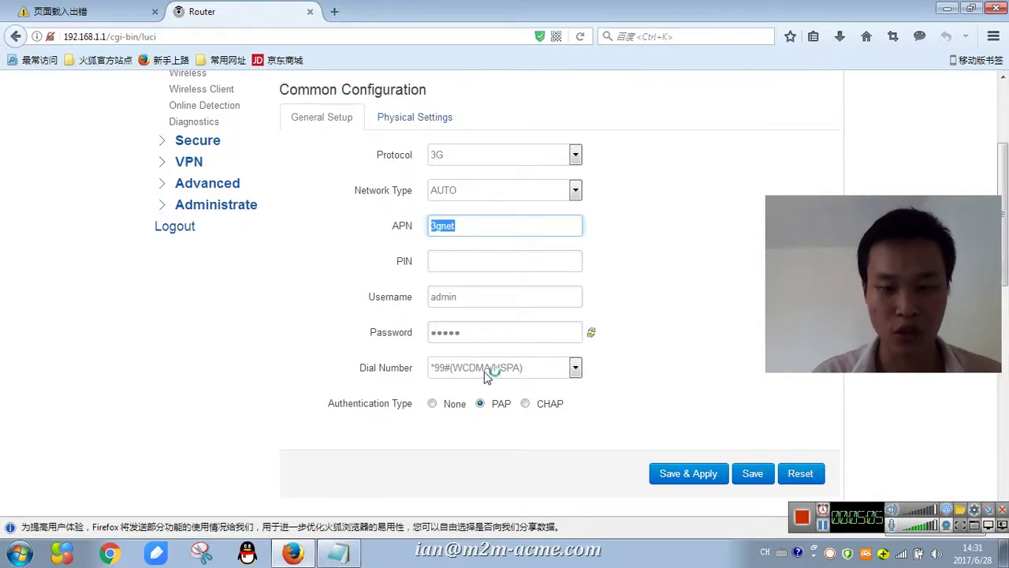
click(682, 476)
scroll(620, 485, down, 3)
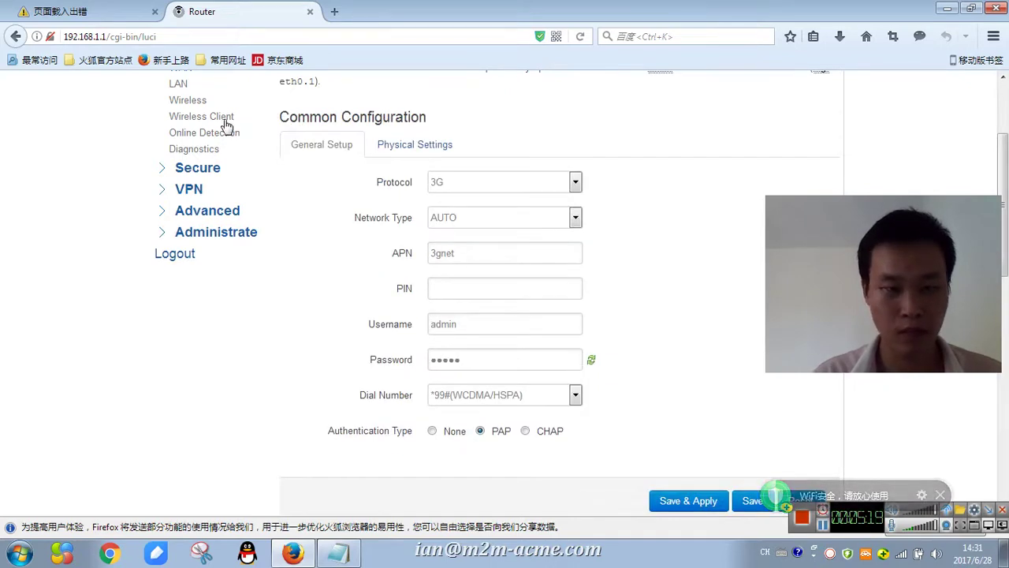
scroll(227, 126, up, 2)
- Open the network status page and highlight the WAN Type: 3g and Address lines
click(187, 122)
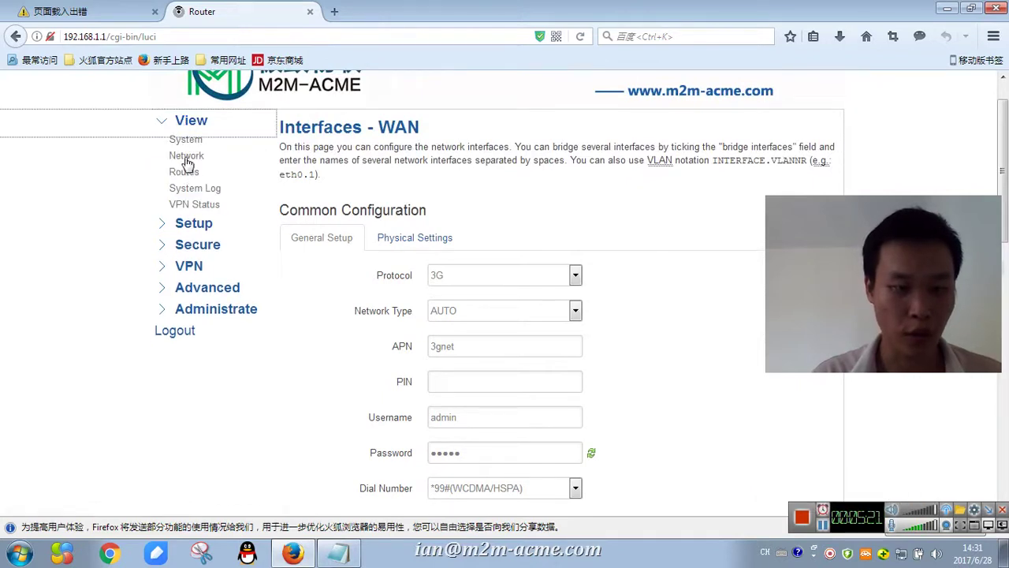
click(187, 160)
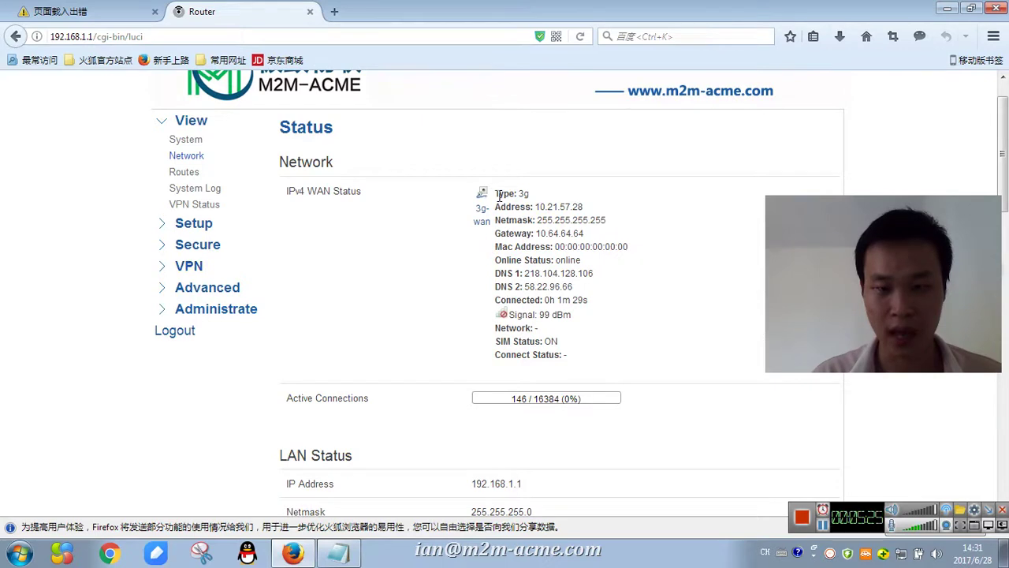
drag(499, 195, 561, 199)
drag(495, 193, 603, 211)
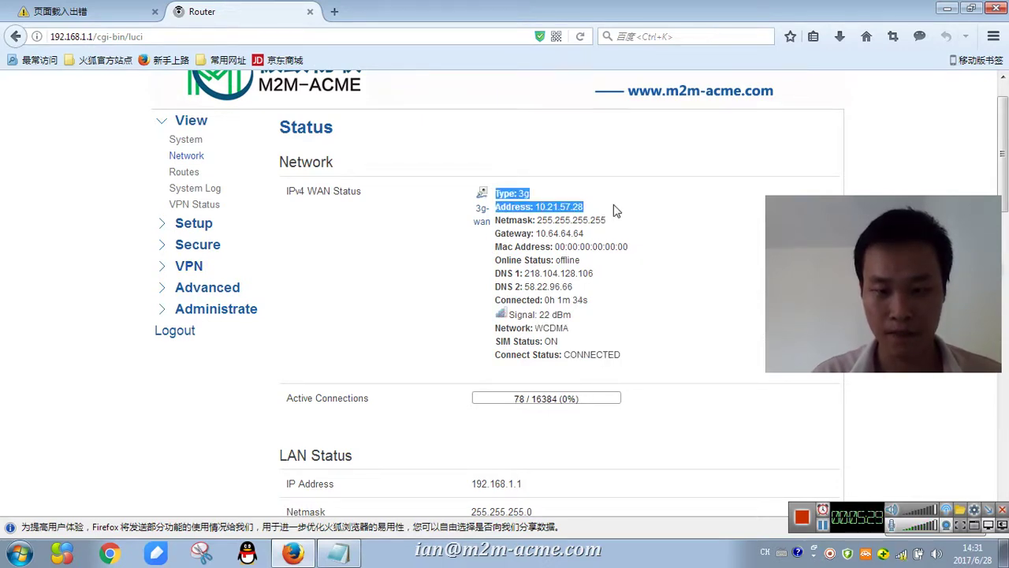
click(607, 214)
- Highlight the WAN address, netmask, gateway and offline online-status lines, then bring the notes forward
drag(495, 206, 596, 211)
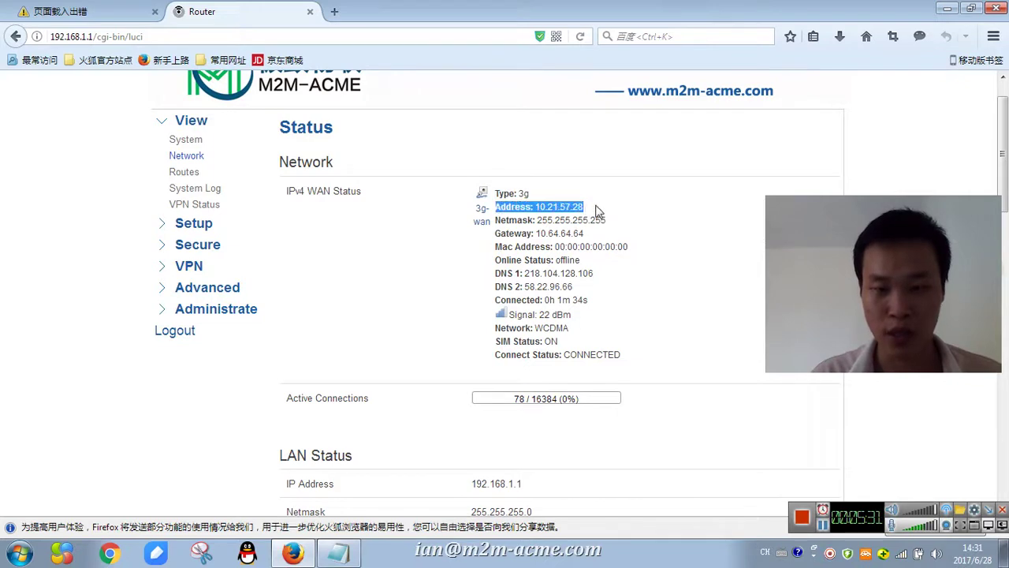
drag(496, 220, 624, 226)
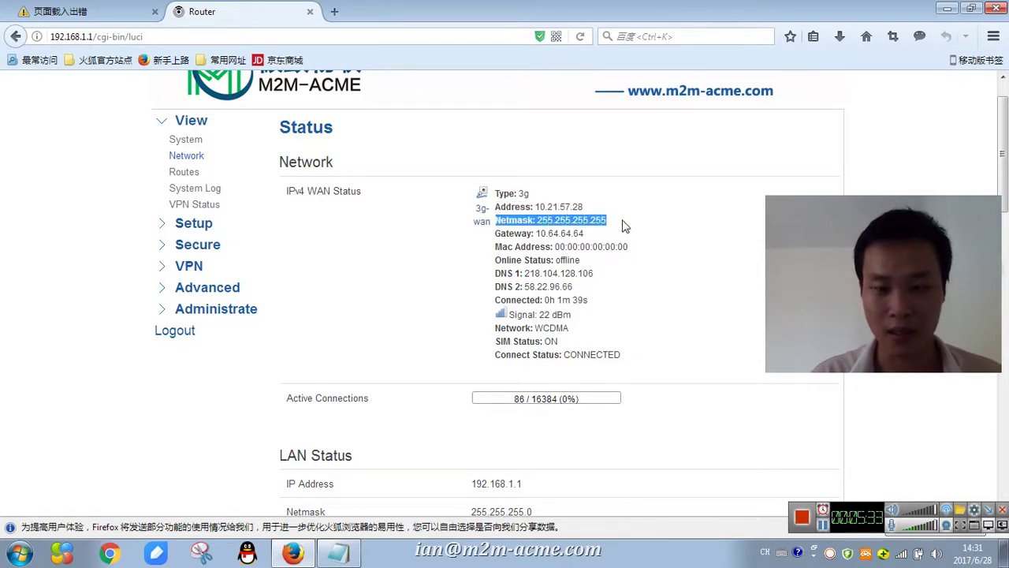
drag(496, 234, 614, 233)
drag(486, 251, 496, 269)
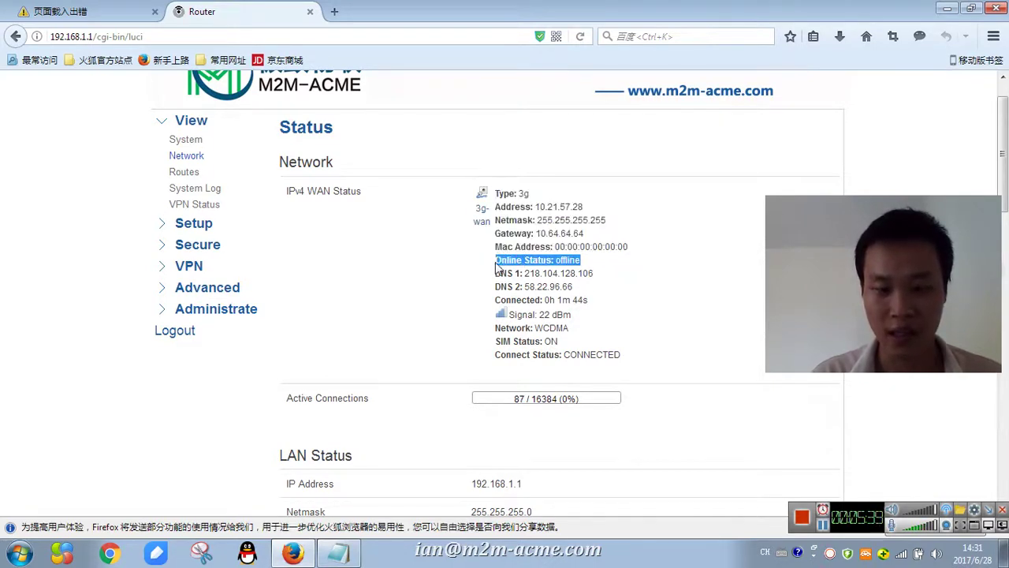
click(339, 553)
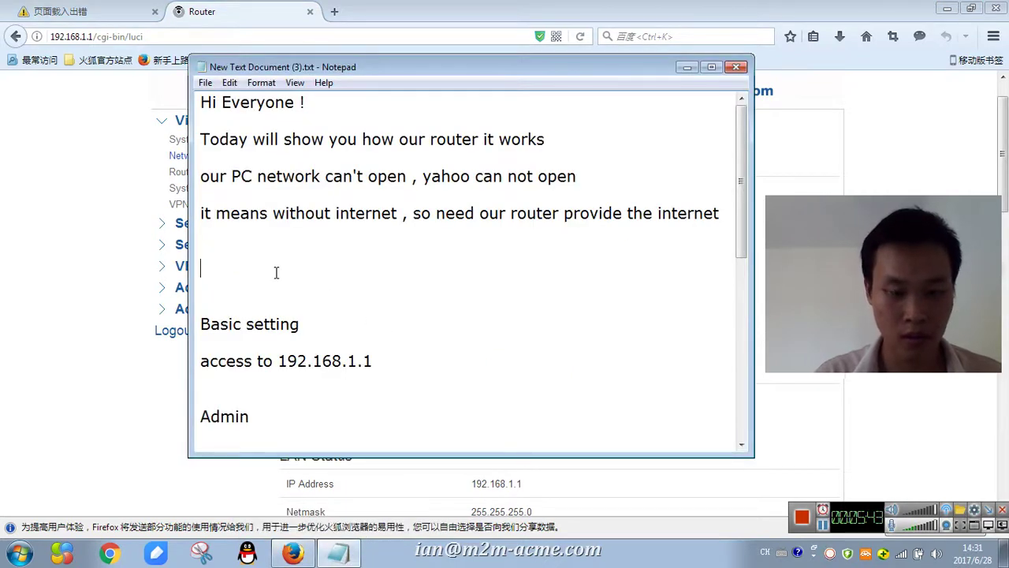
- Note that the router is offline and needs a few minutes to come online by itself
text(Right now )
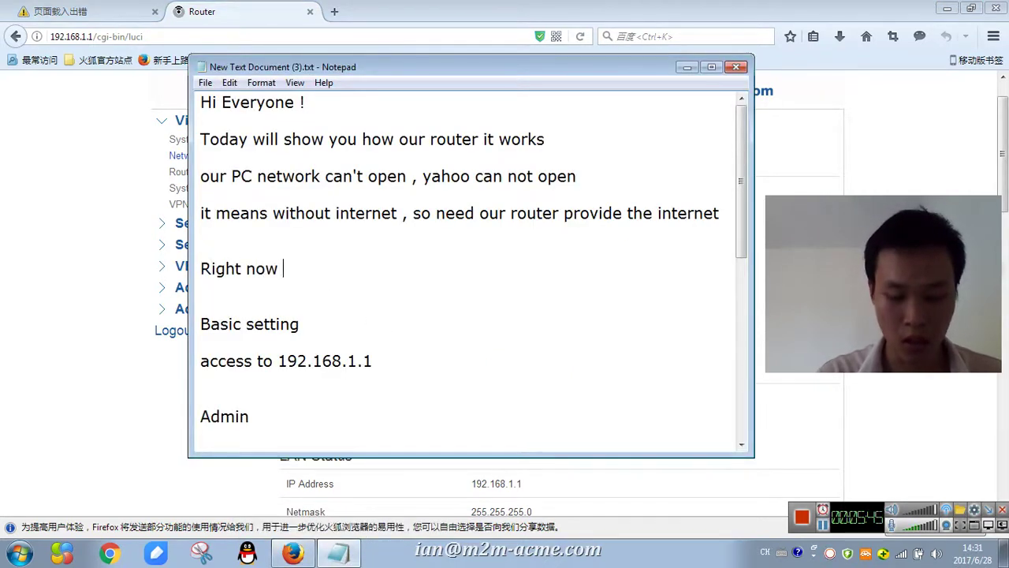
text(router offline , we ee)
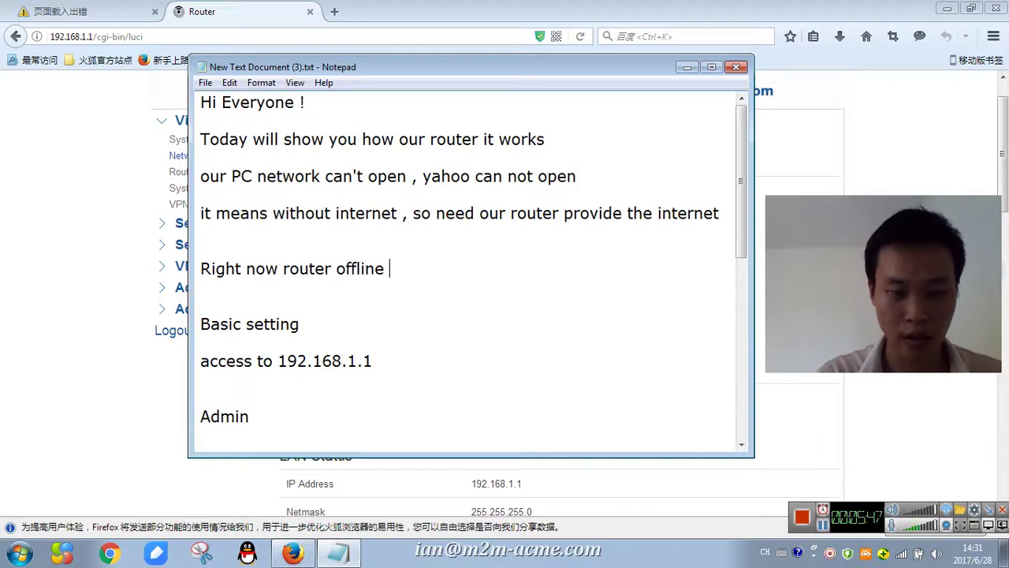
key(BackSpace)
key(BackSpace)
text(nees)
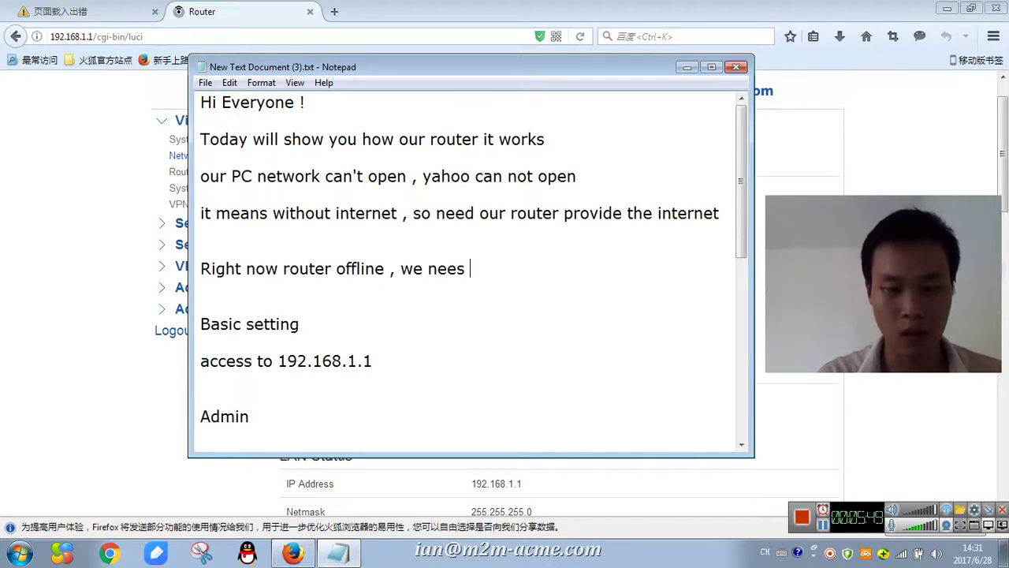
key(BackSpace)
text(d wait)
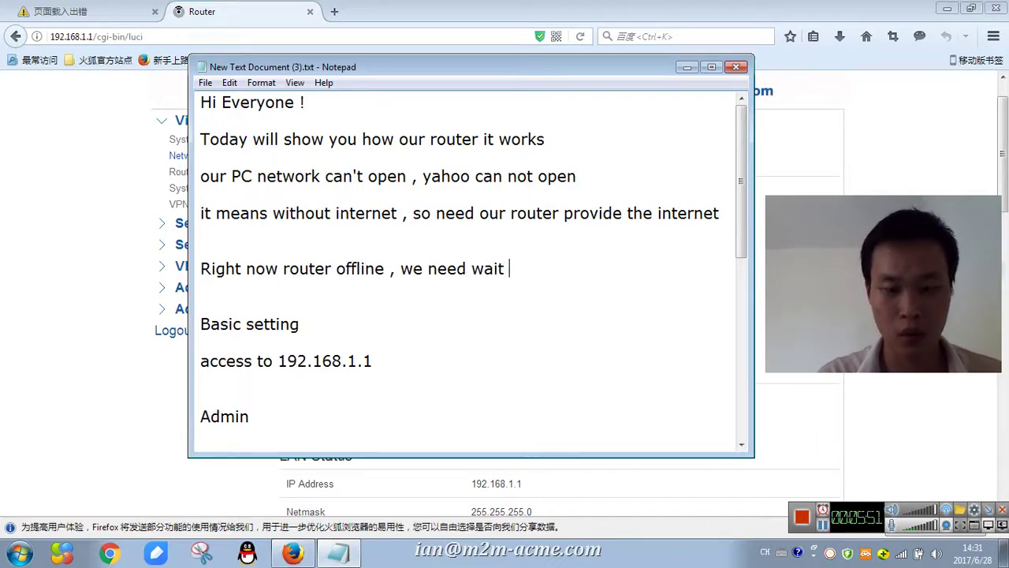
text( a min)
key(BackSpace)
text(ins , wh)
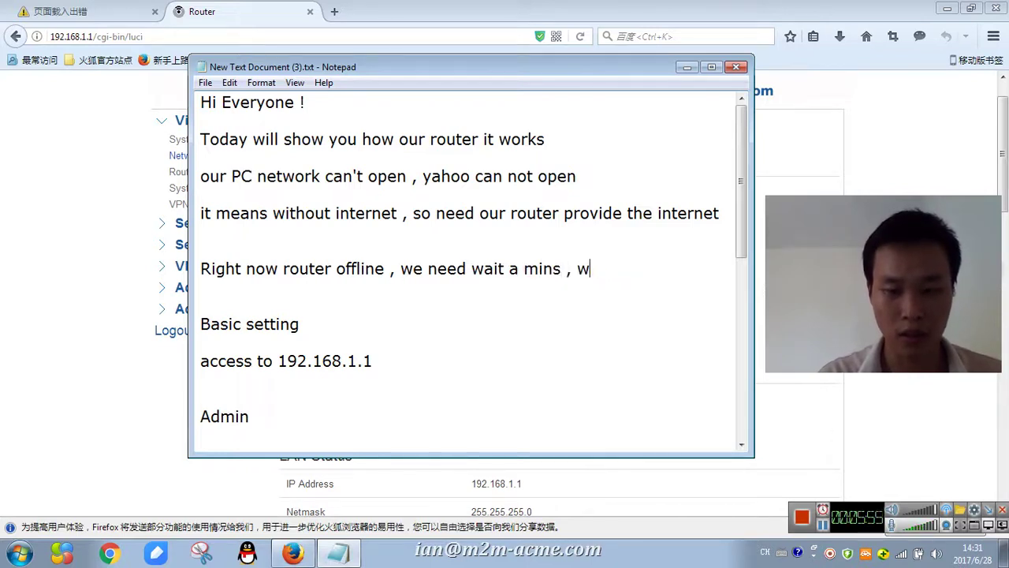
key(BackSpace)
text(let it online)
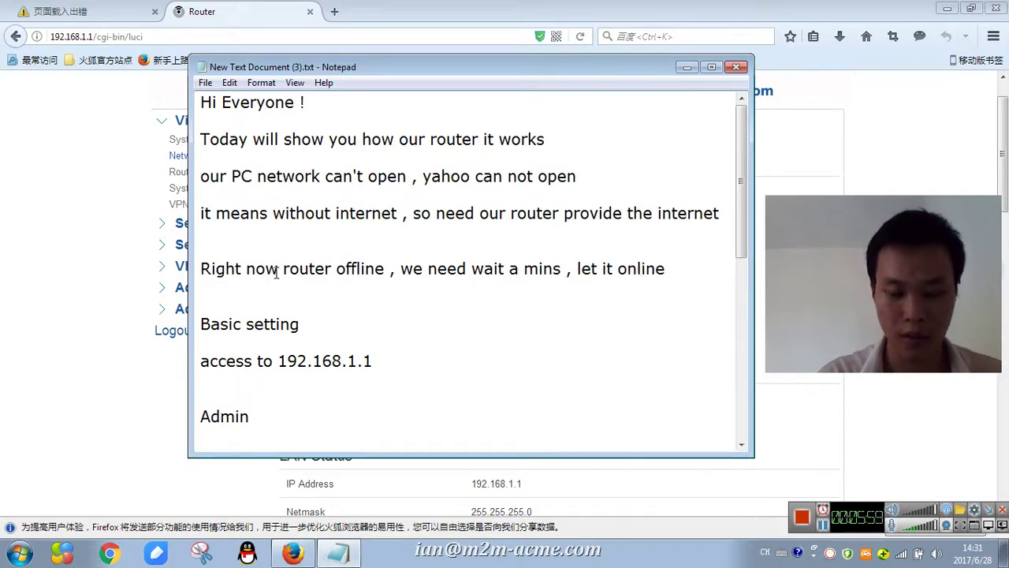
text( by itself)
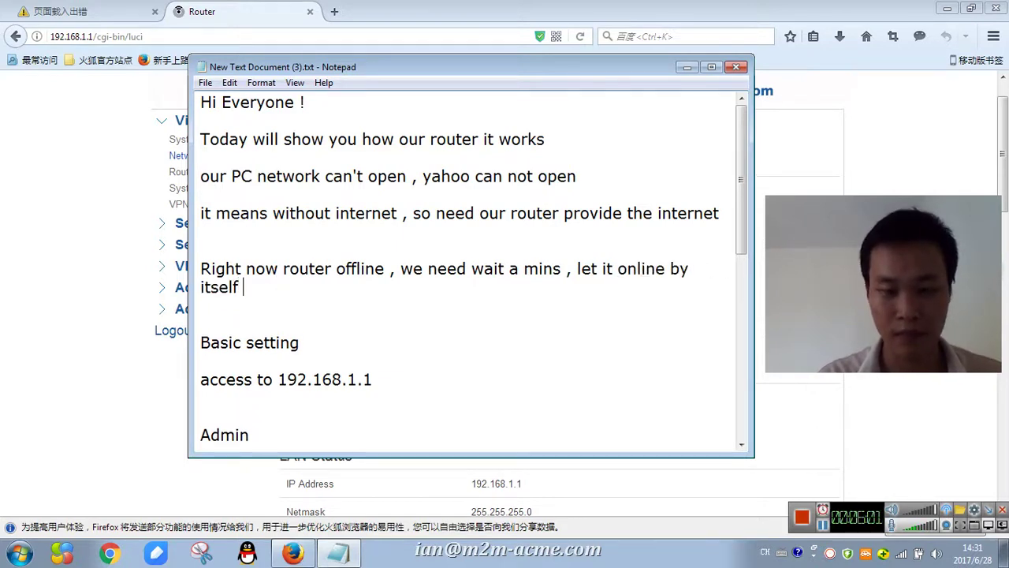
key(Return)
key(alt+Tab)
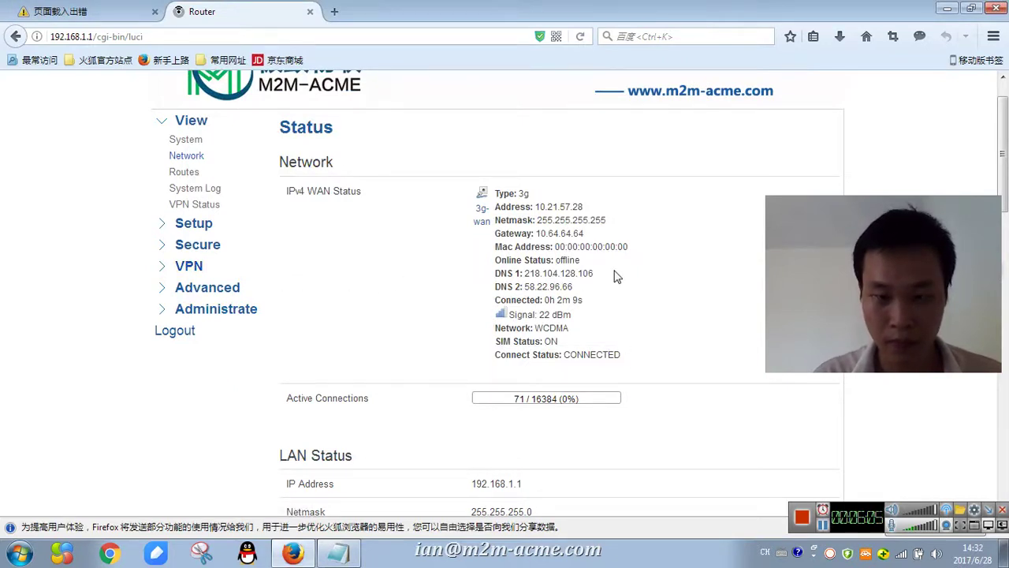
- Refresh the network status twice, which shows the 3G WAN offline at address 0.0.0.0
drag(527, 260, 617, 265)
click(647, 268)
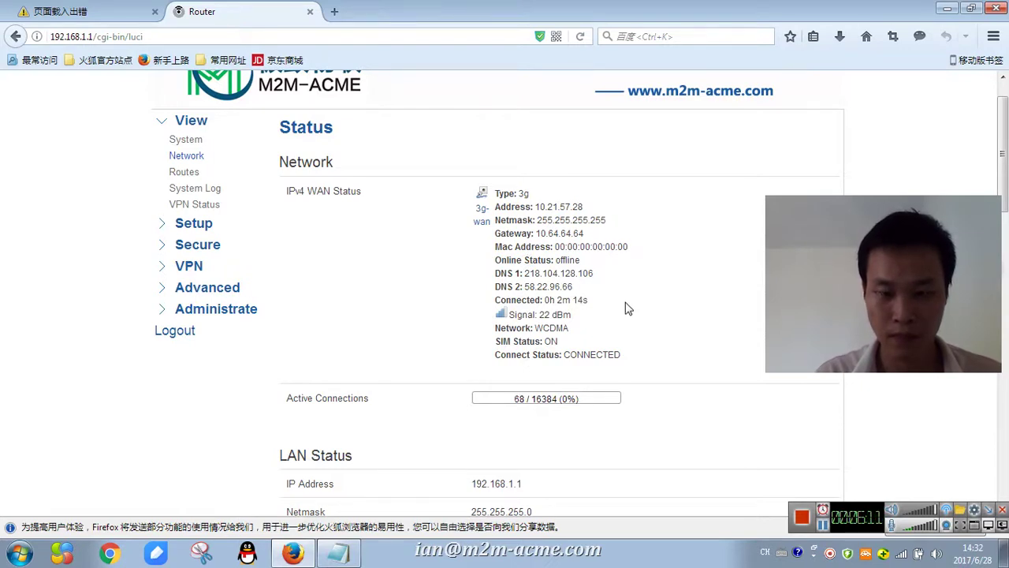
click(188, 157)
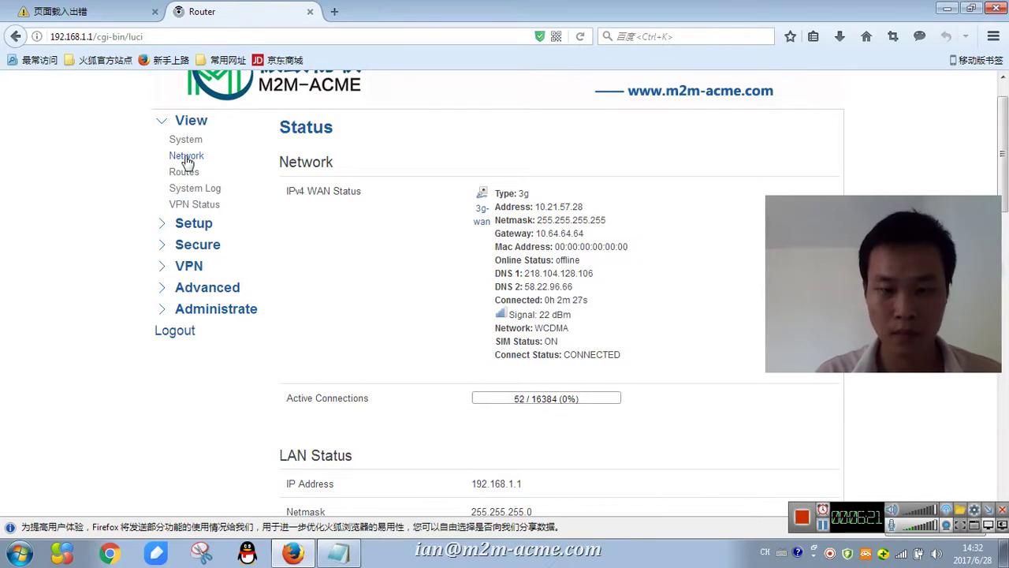
click(186, 158)
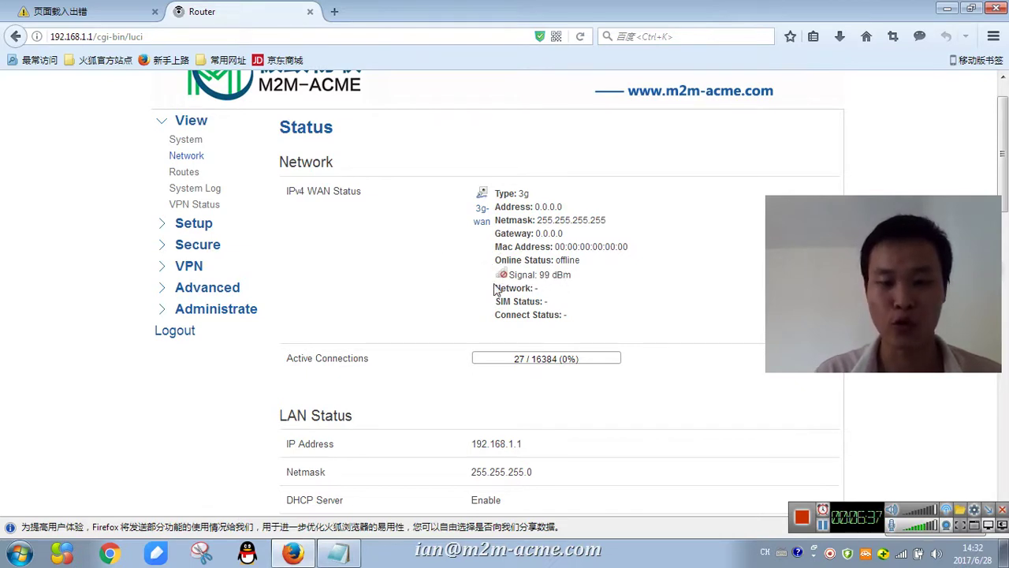
click(340, 555)
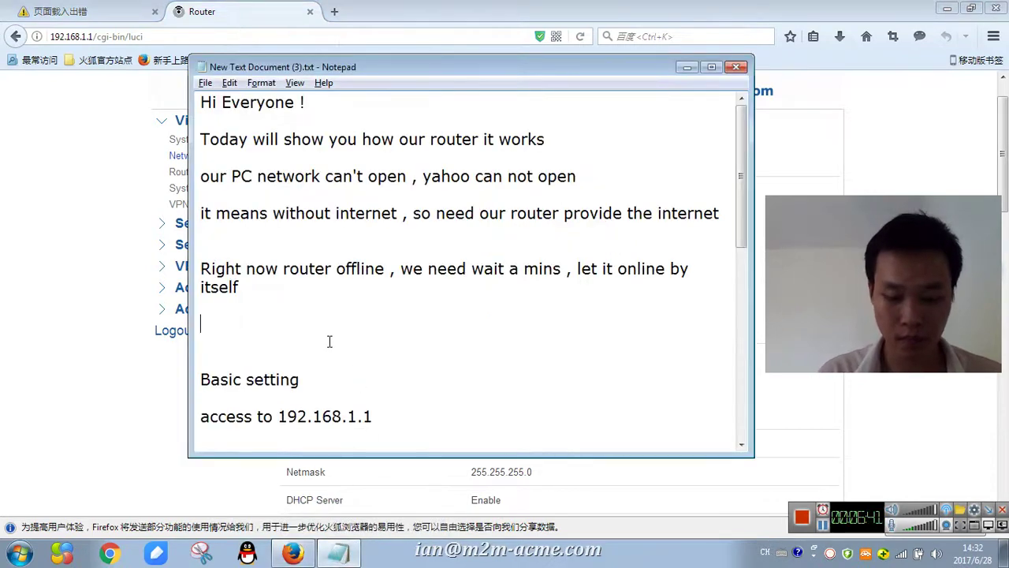
- Add the note 'need check the 3G 4G antenna , make sure correct connected'
text(need check the 3)
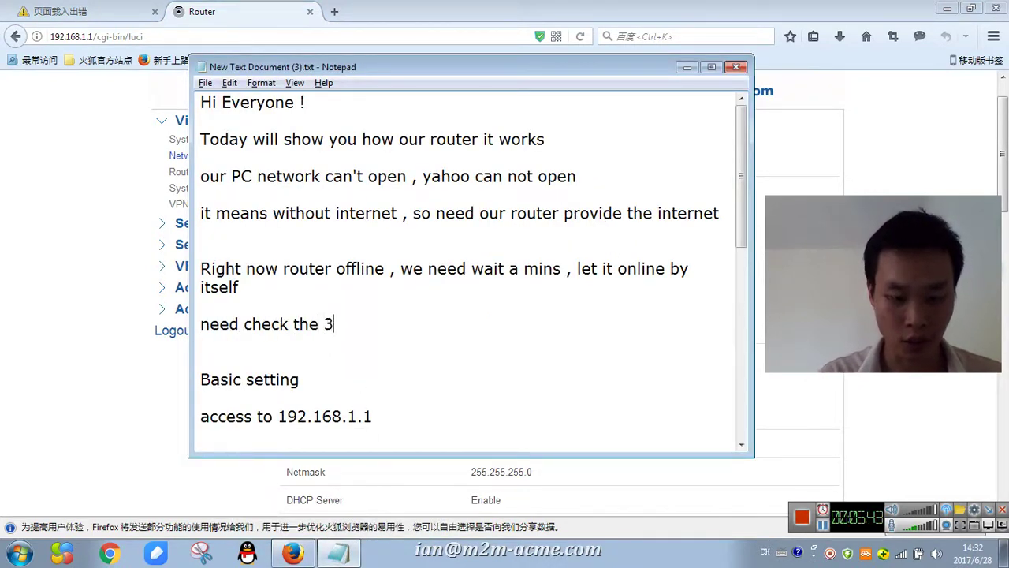
text(G 4G ante)
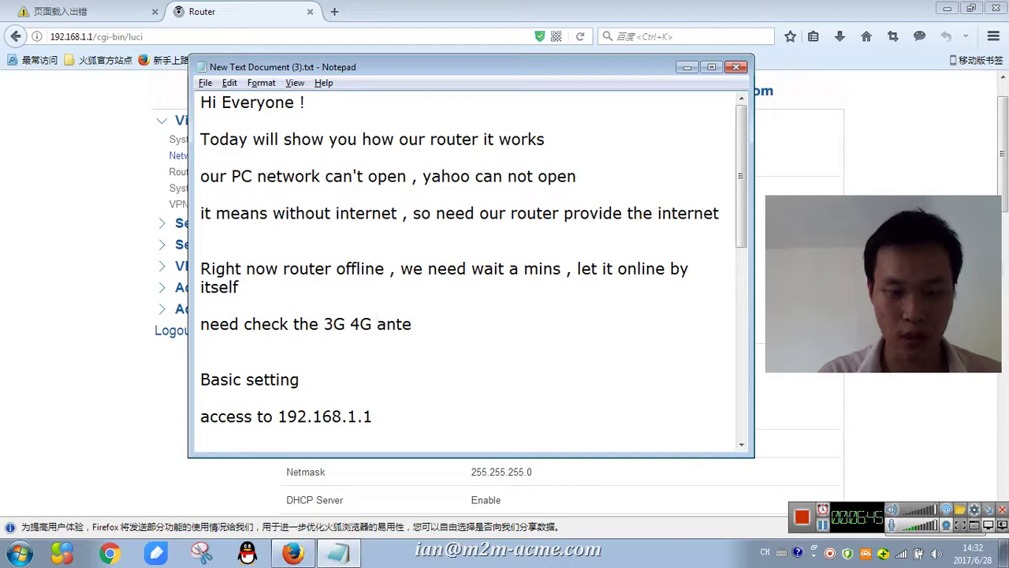
text(nna ,)
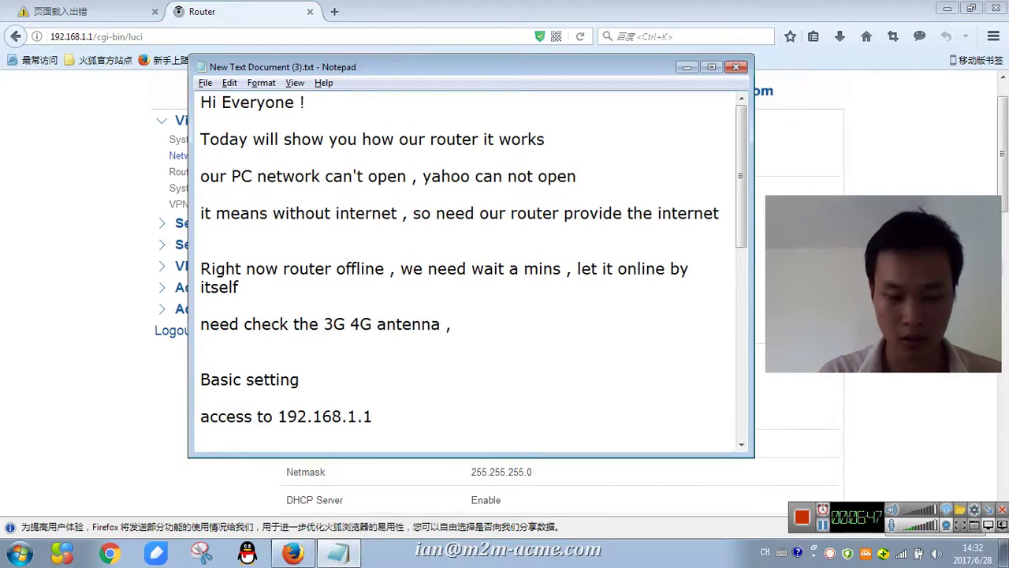
text( make sure )
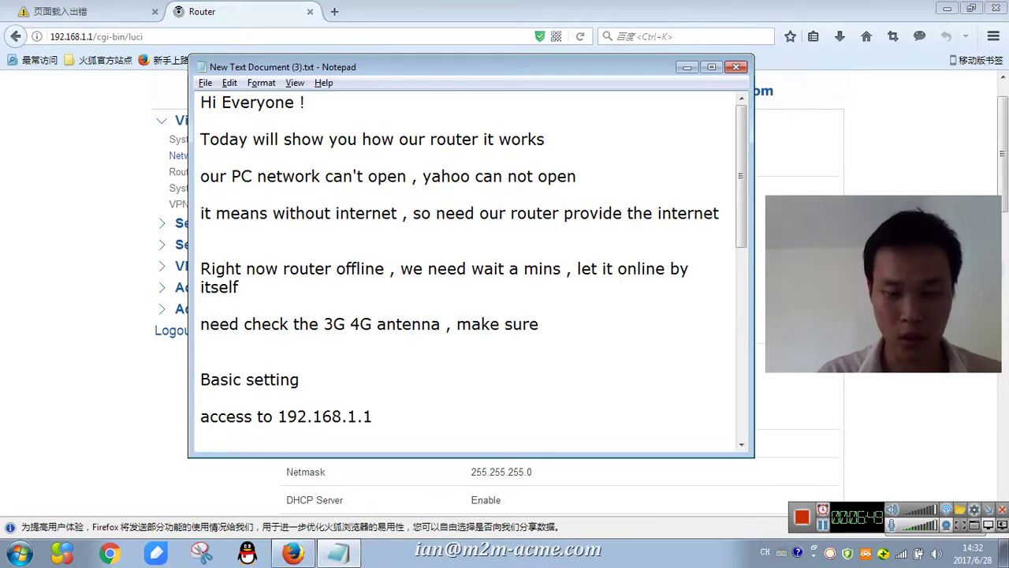
text(correct)
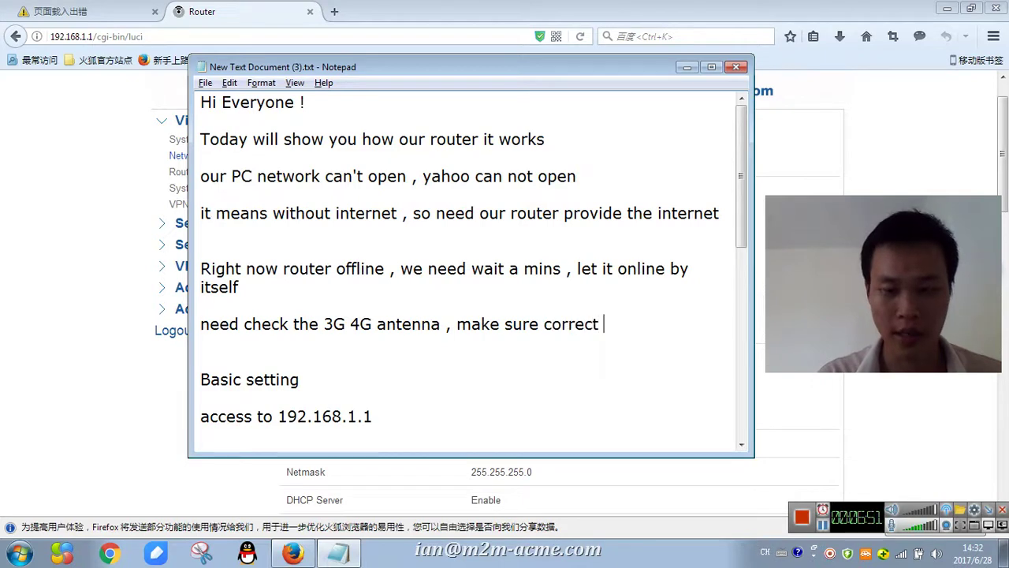
text( connect)
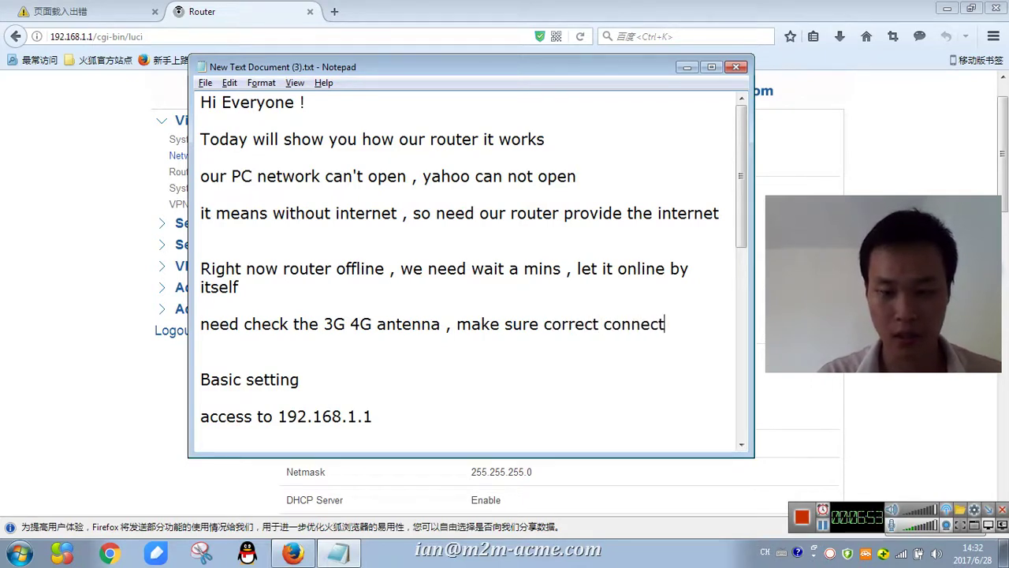
text(ed)
key(alt+Tab)
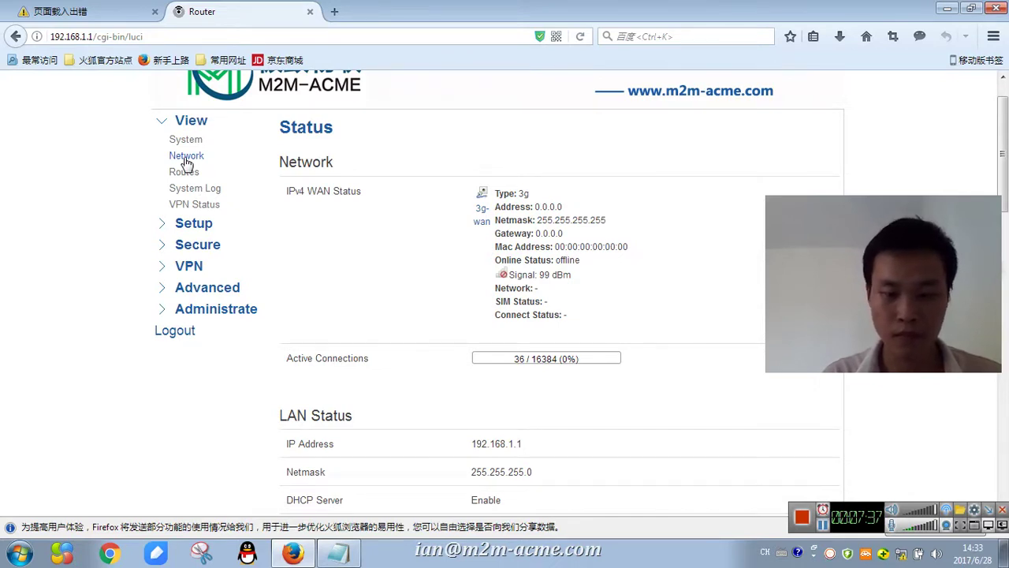
- Reload the router status page and highlight the WAN status lines
click(187, 158)
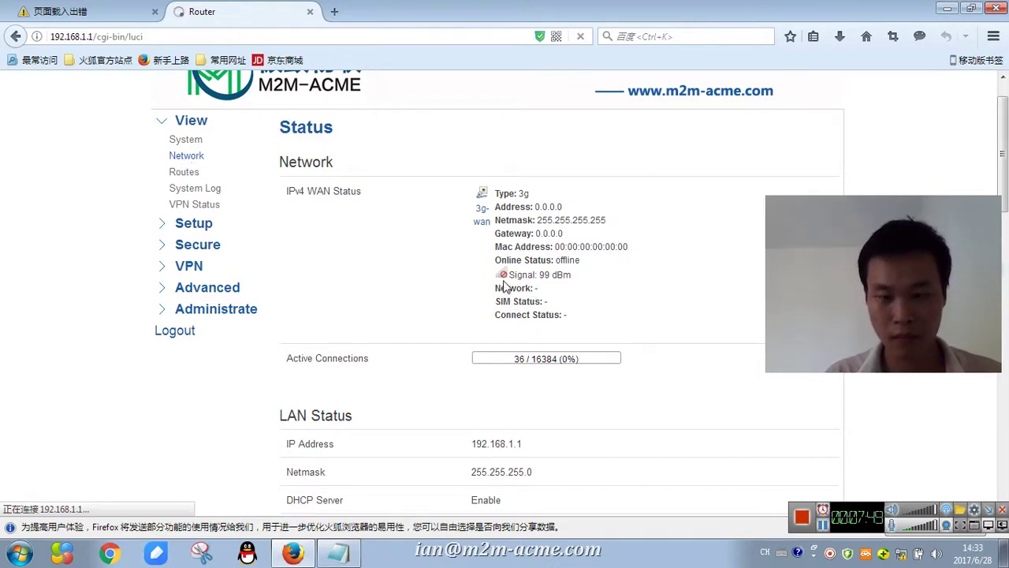
mouse_move(357, 561)
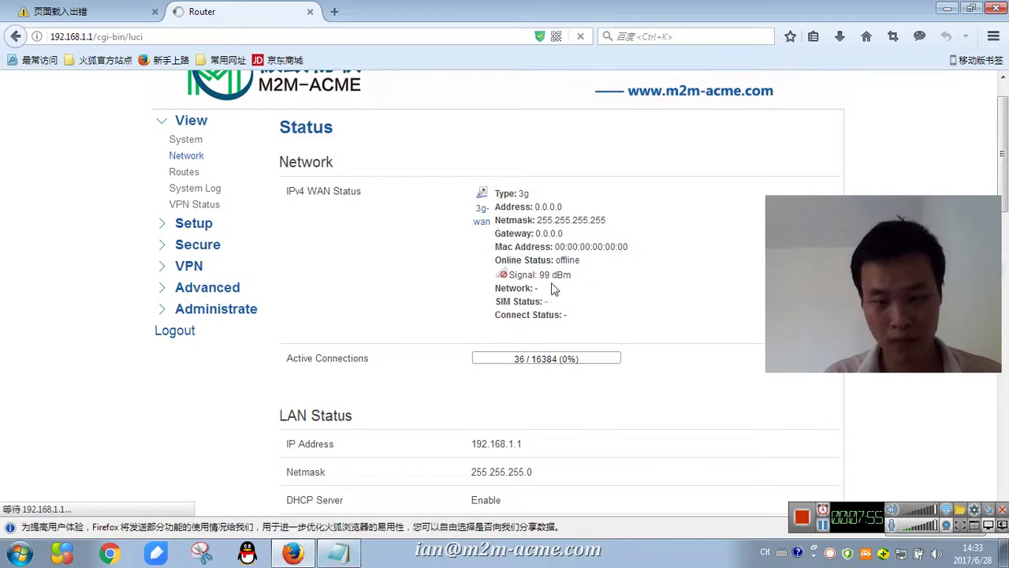
drag(551, 289, 489, 280)
- Decline resending the form data and log back in to the router admin with the password
key(F5)
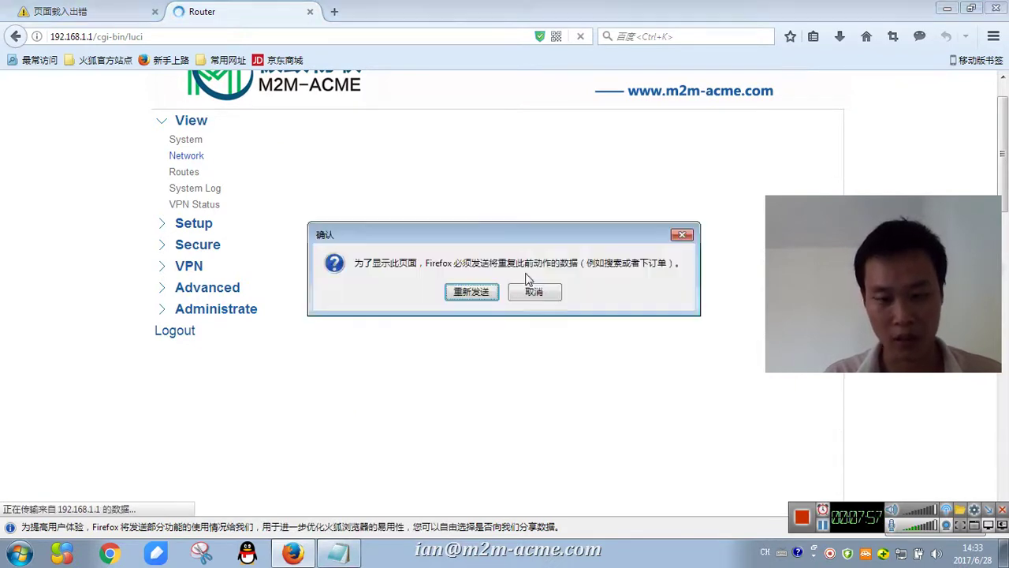
click(533, 291)
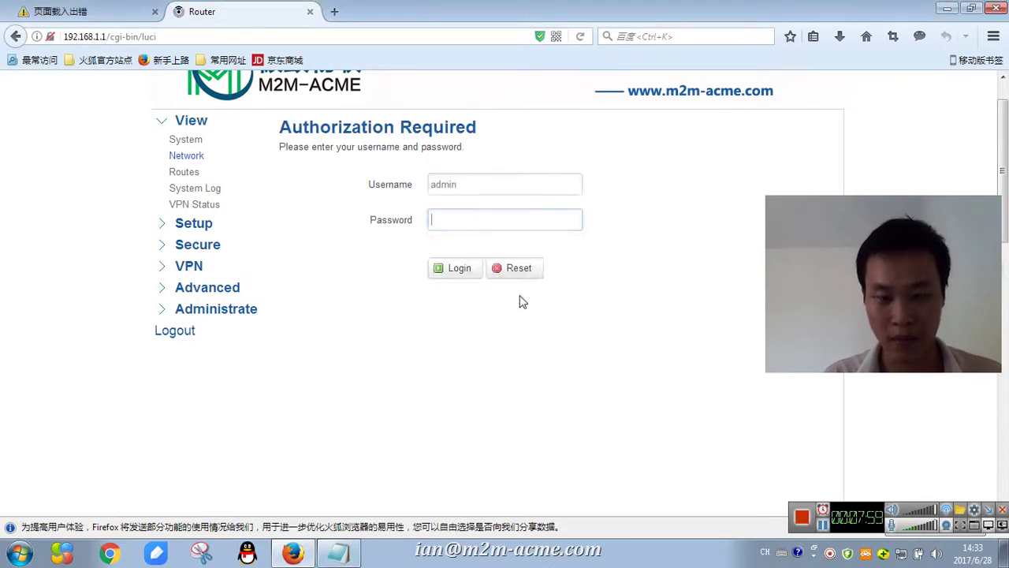
click(380, 255)
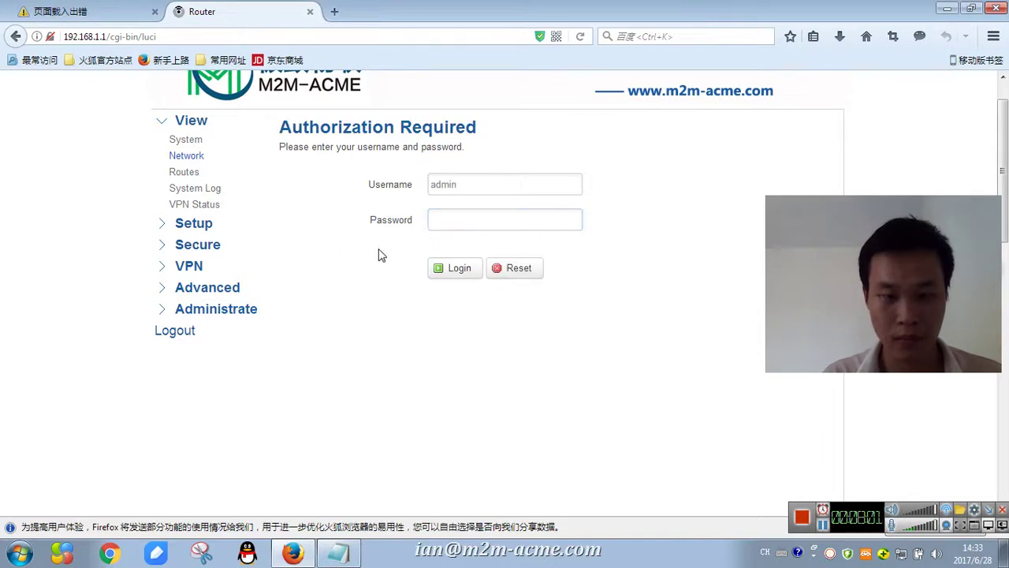
click(456, 211)
click(458, 217)
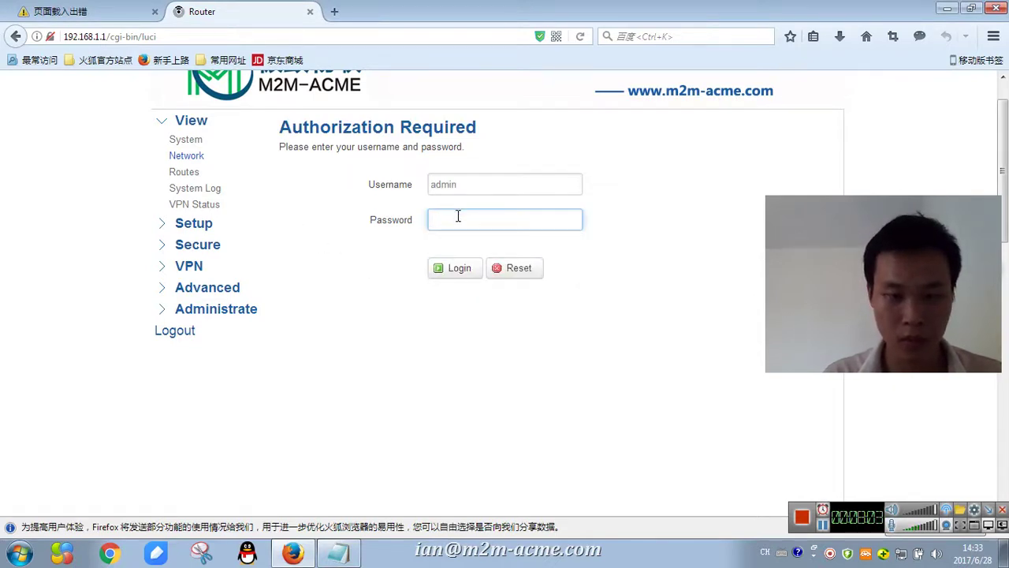
text(a)
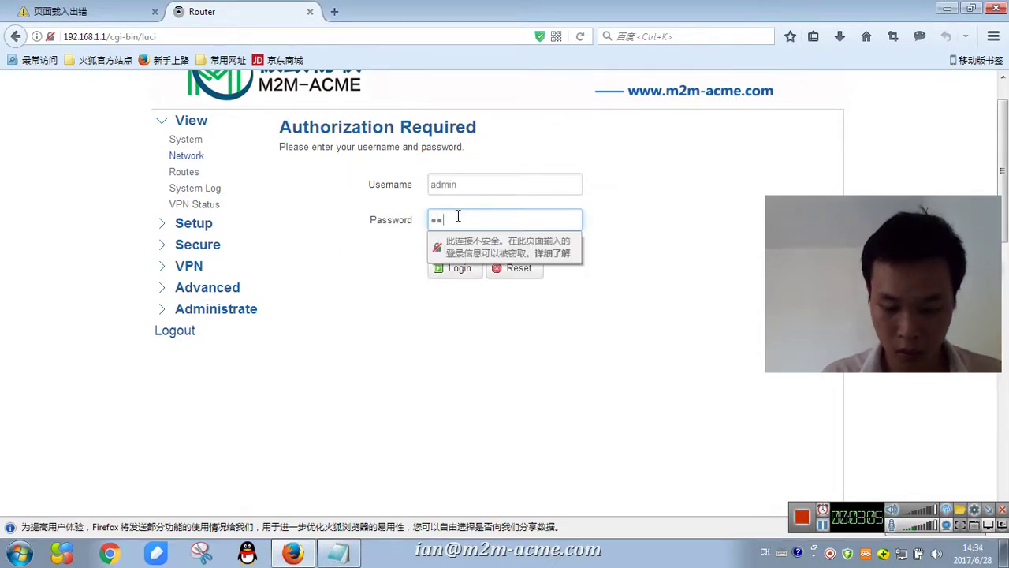
click(458, 260)
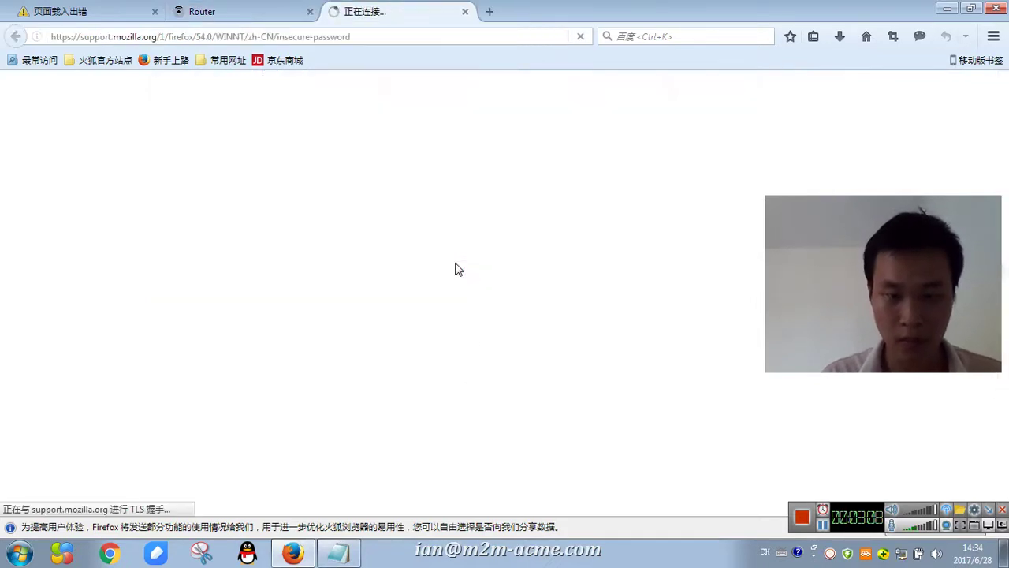
click(465, 11)
click(463, 213)
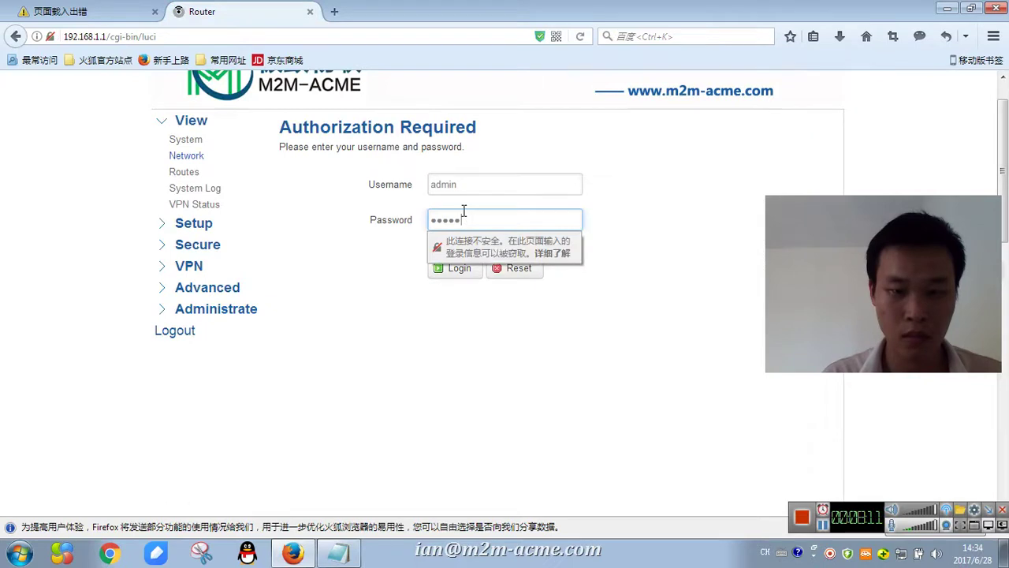
click(457, 272)
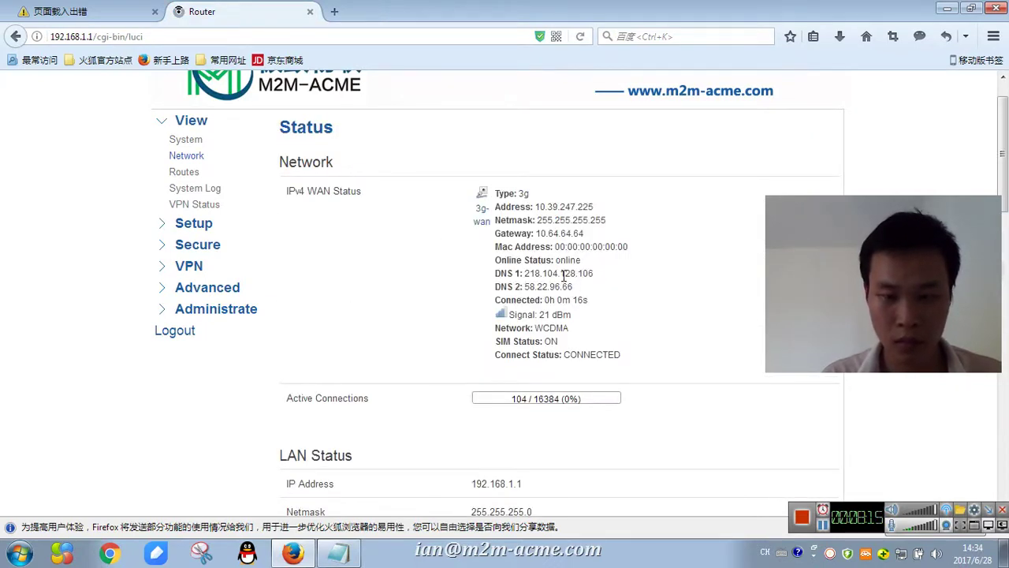
- Review the WAN status showing 3G online at 10.39.247.225, then switch to the yahoo.com tab
drag(490, 266, 526, 260)
click(615, 292)
click(485, 221)
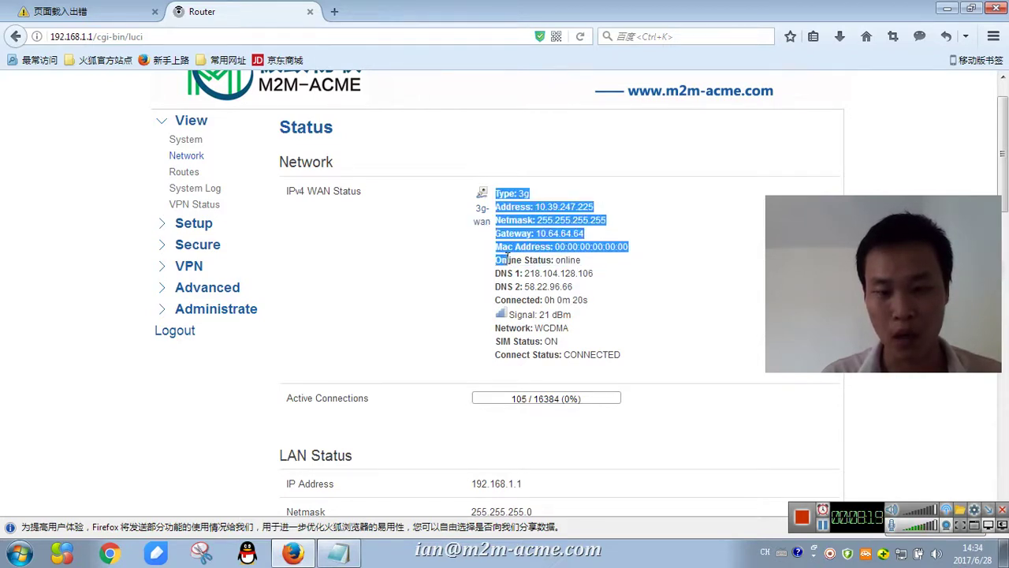
drag(493, 191, 508, 260)
click(635, 287)
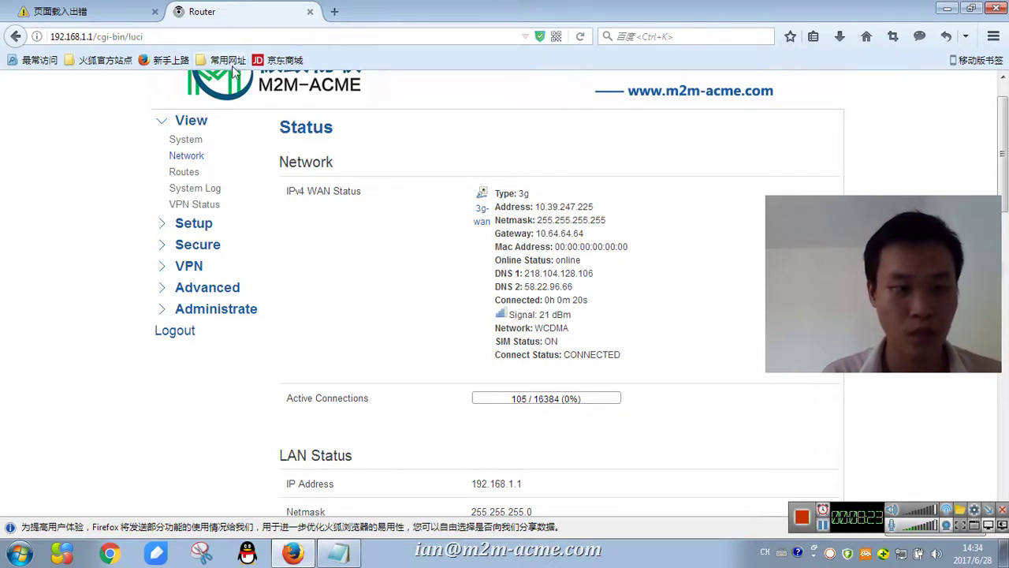
click(63, 11)
click(150, 37)
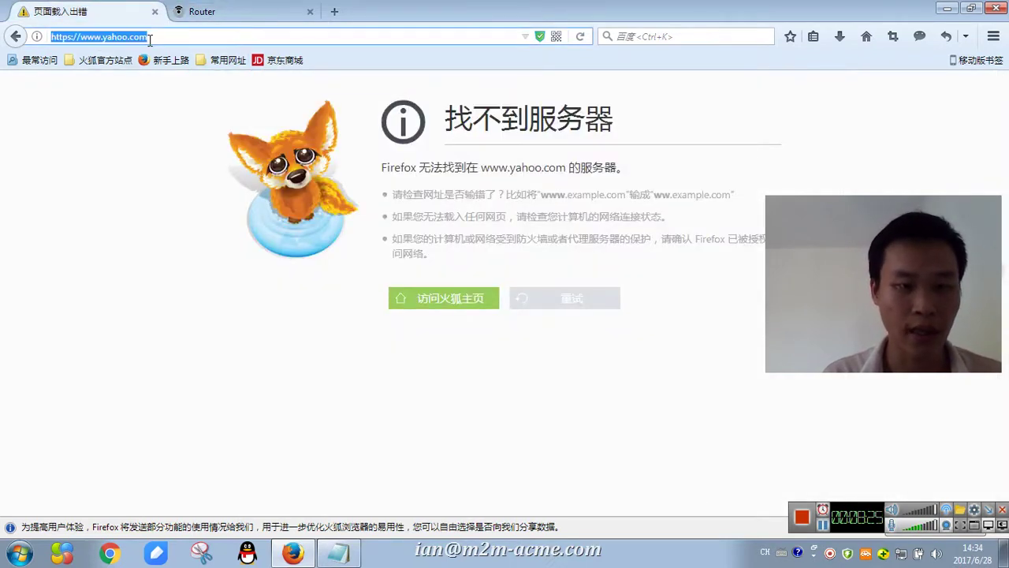
key(Return)
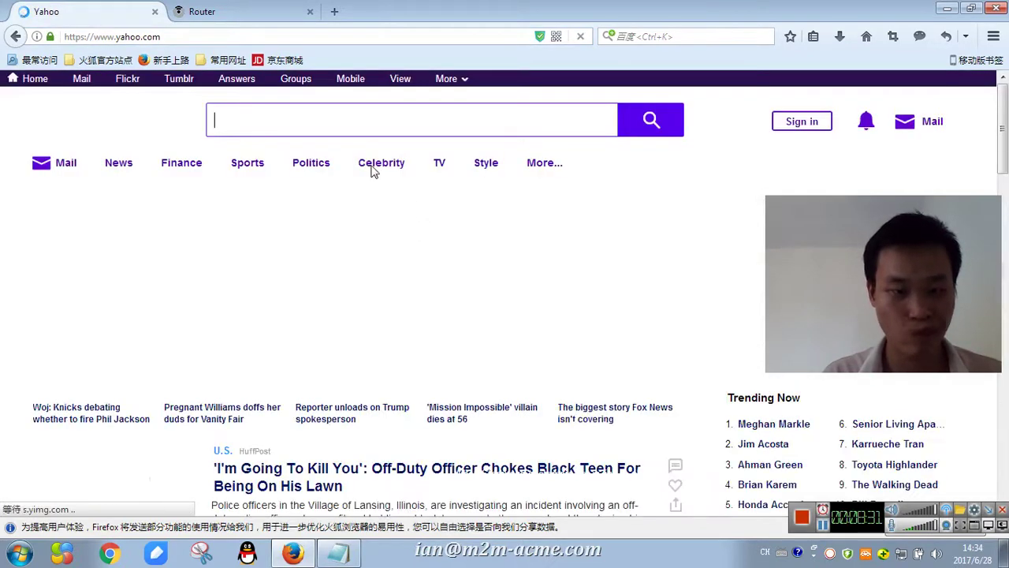
text(yahoo)
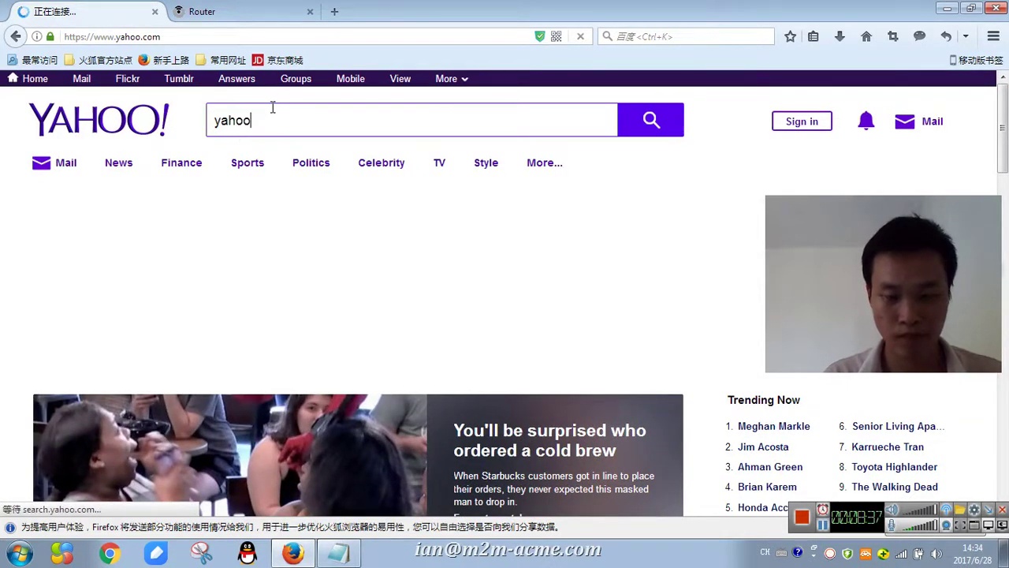
key(Return)
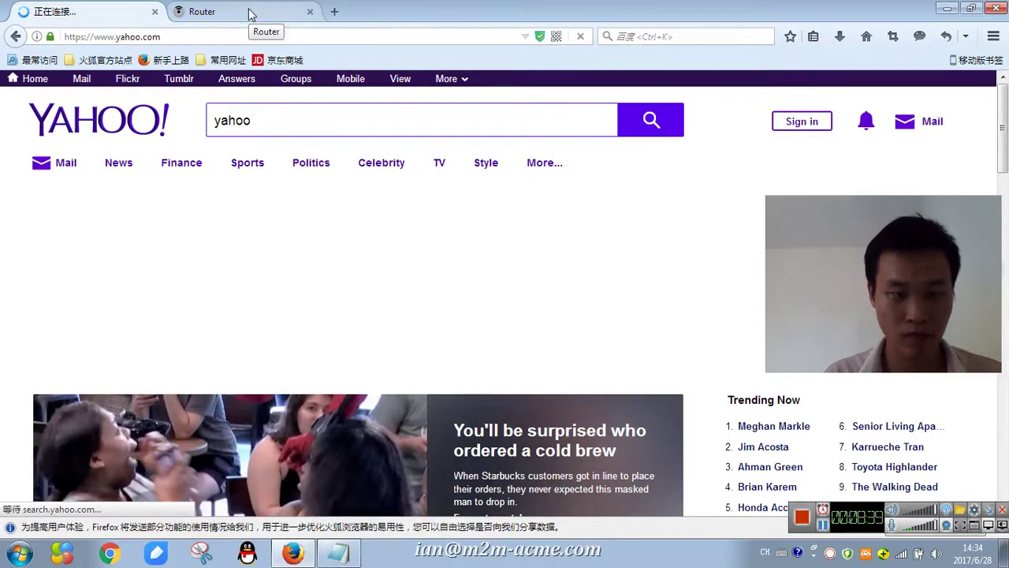
- Open Command Prompt from Run and list the PC's IP settings with ipconfig
key(super+r)
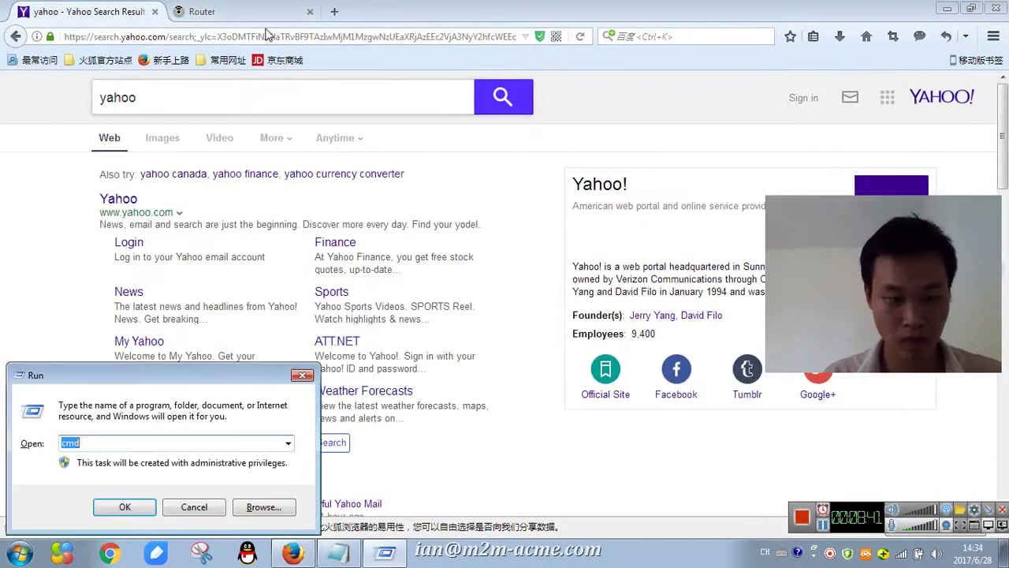
key(Return)
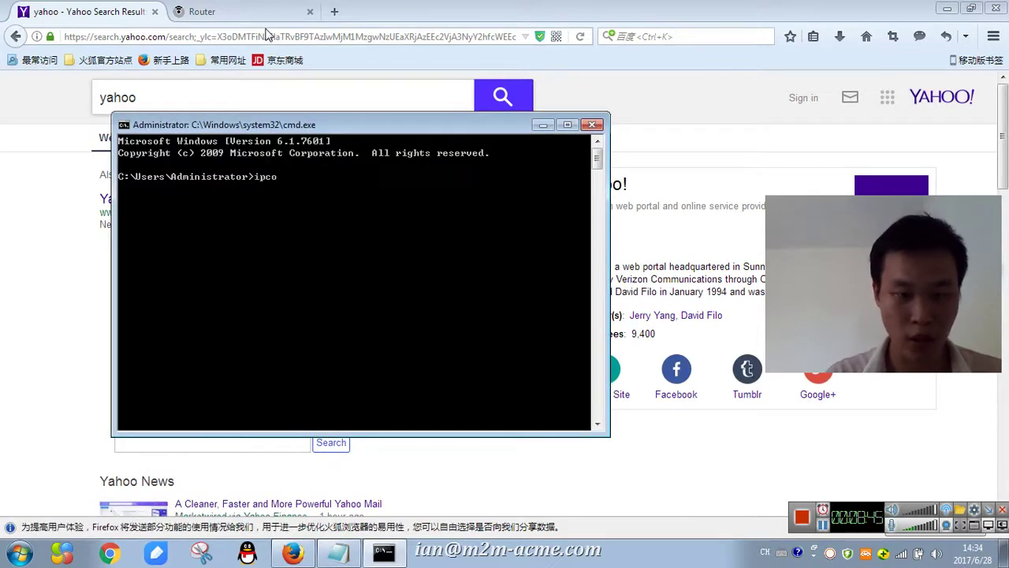
key(Return)
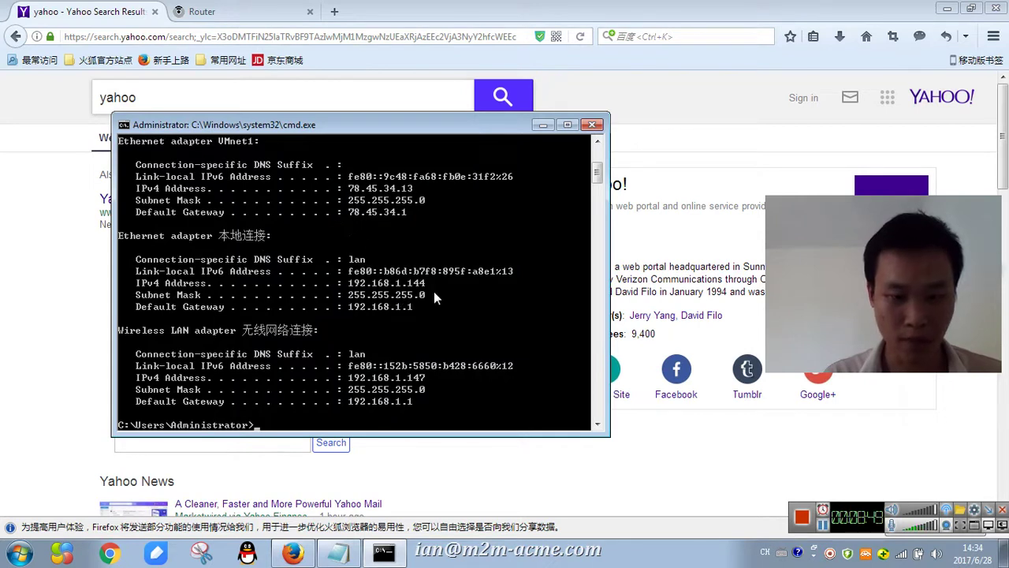
text(pin)
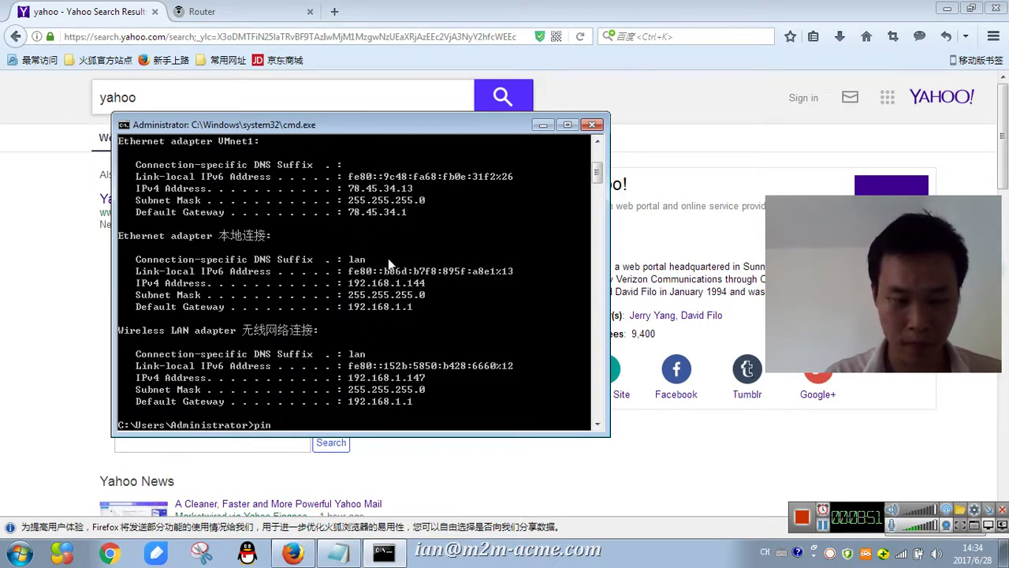
text(g www.yahoo)
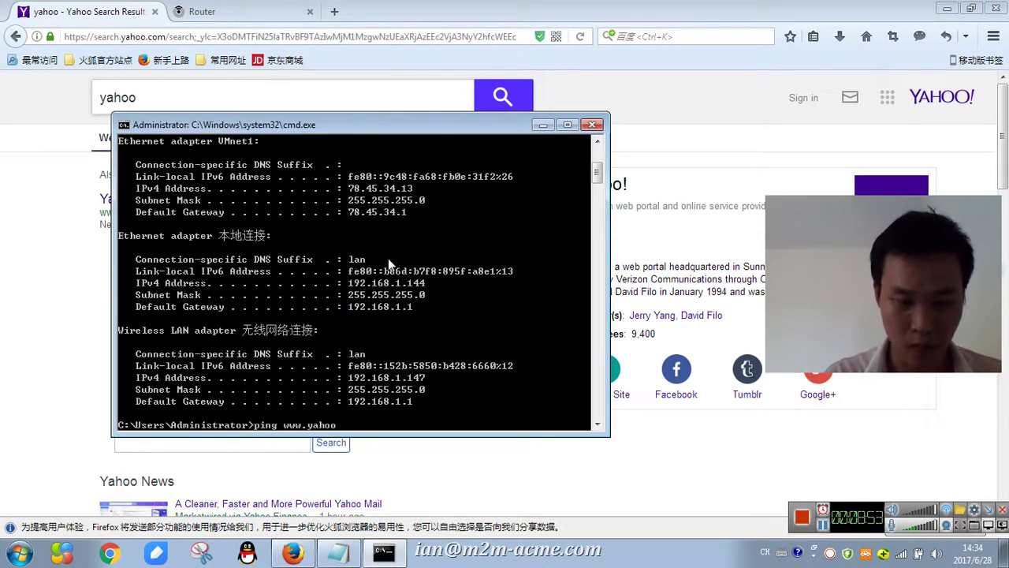
text(.com)
key(Return)
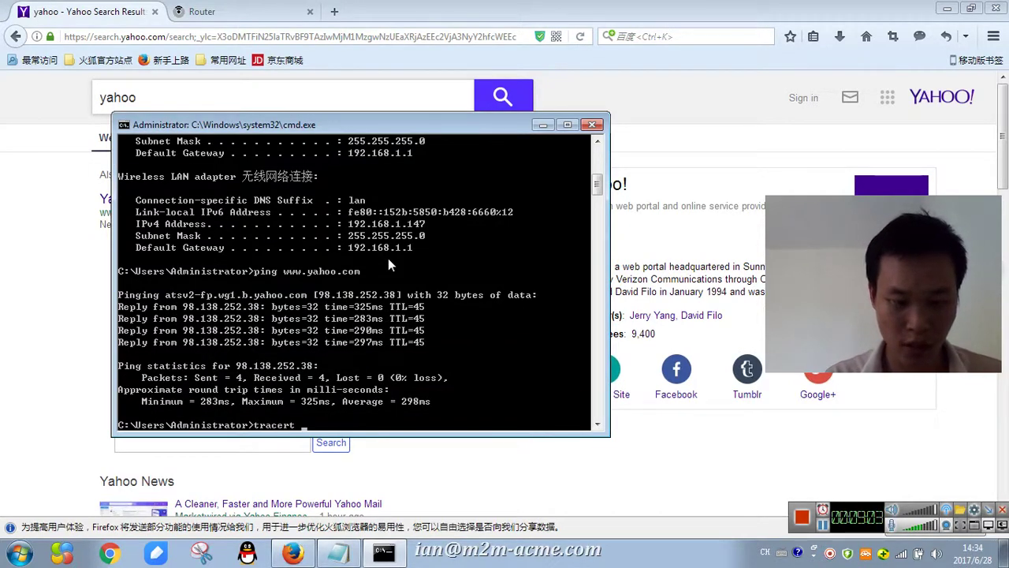
text(www.yahoo)
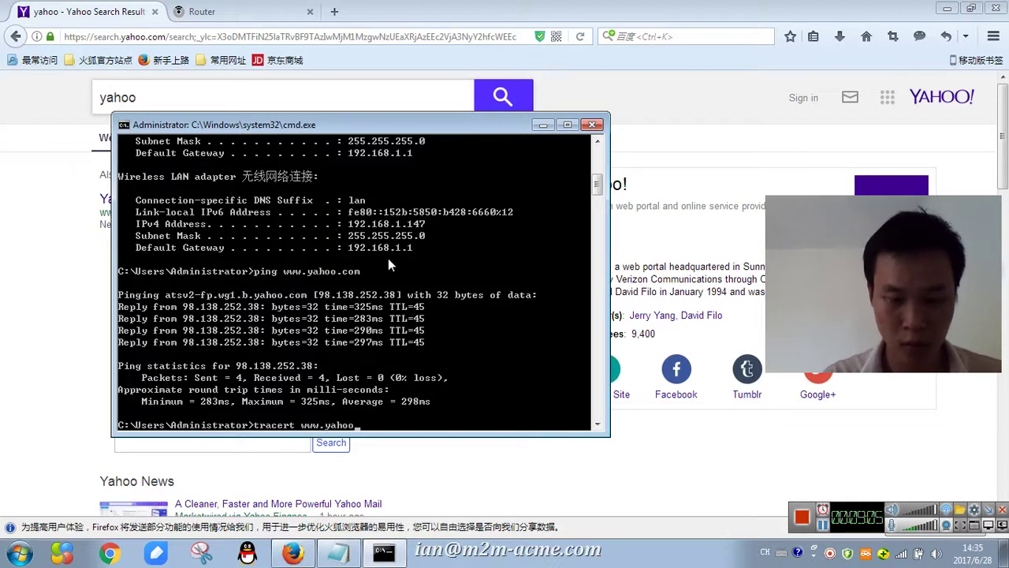
text(.com)
key(Return)
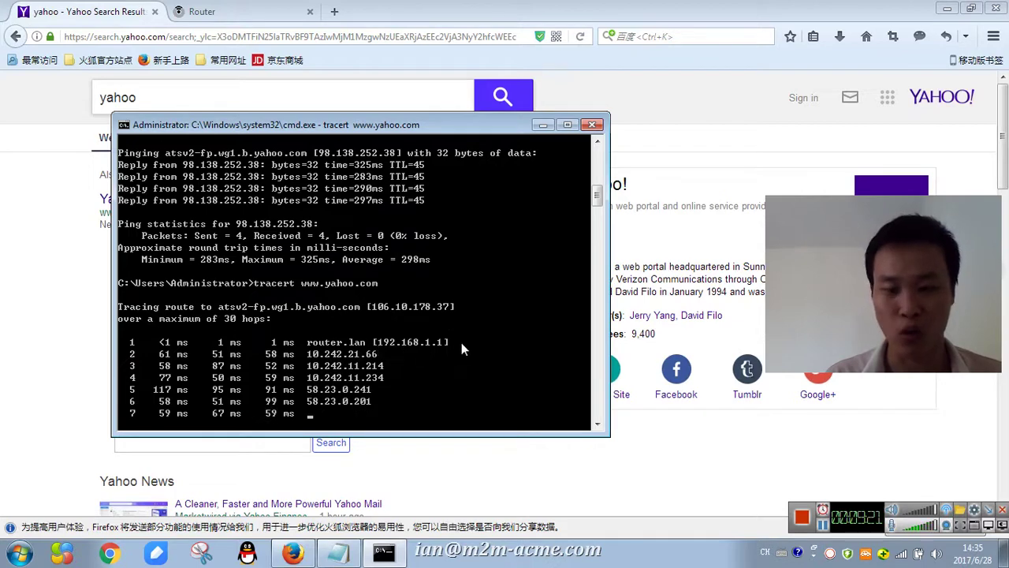
click(338, 551)
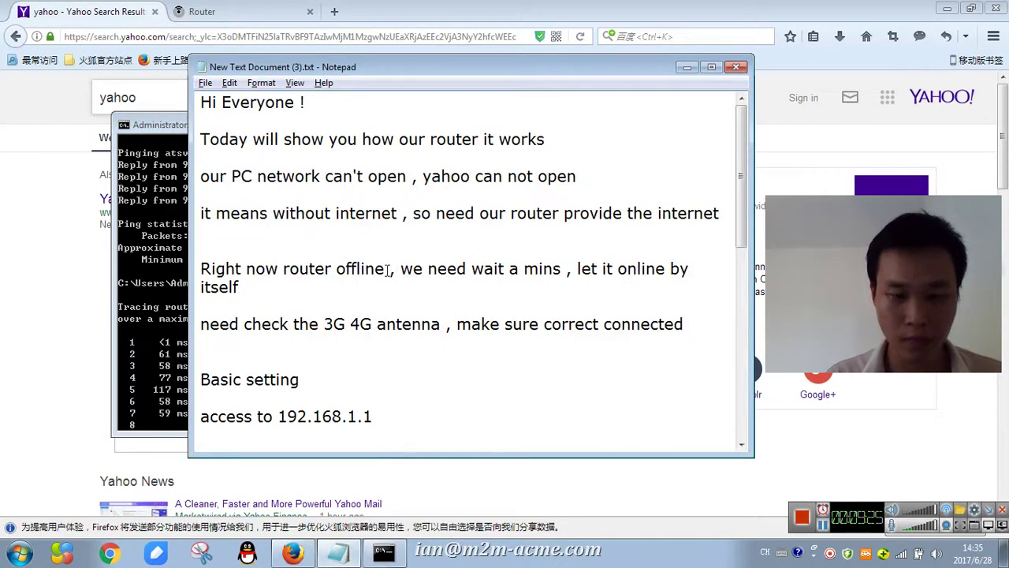
- Scroll the Notepad demo notes down past the APN line to the VPN section
scroll(406, 331, down, 1)
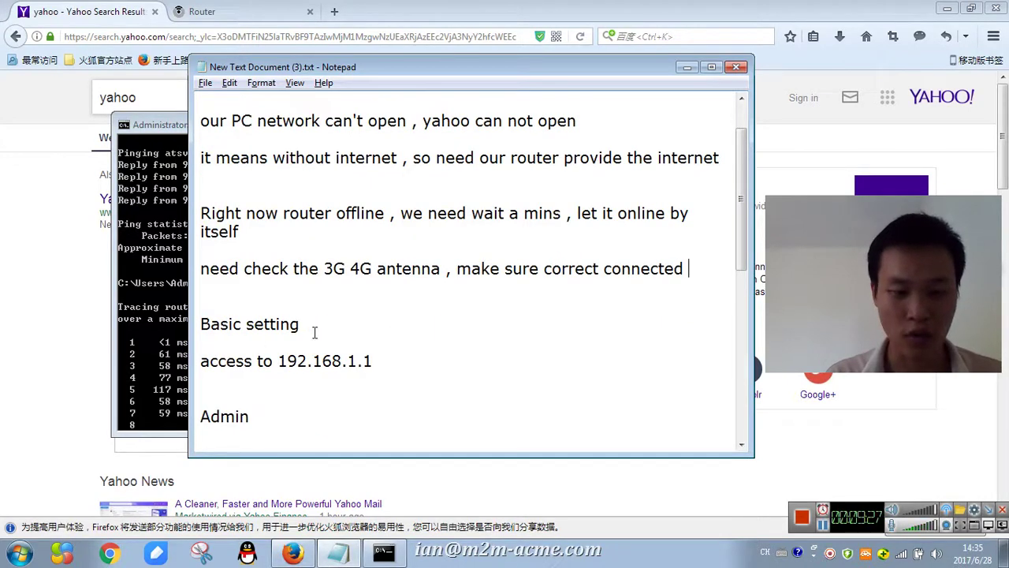
scroll(368, 329, down, 2)
scroll(319, 328, down, 1)
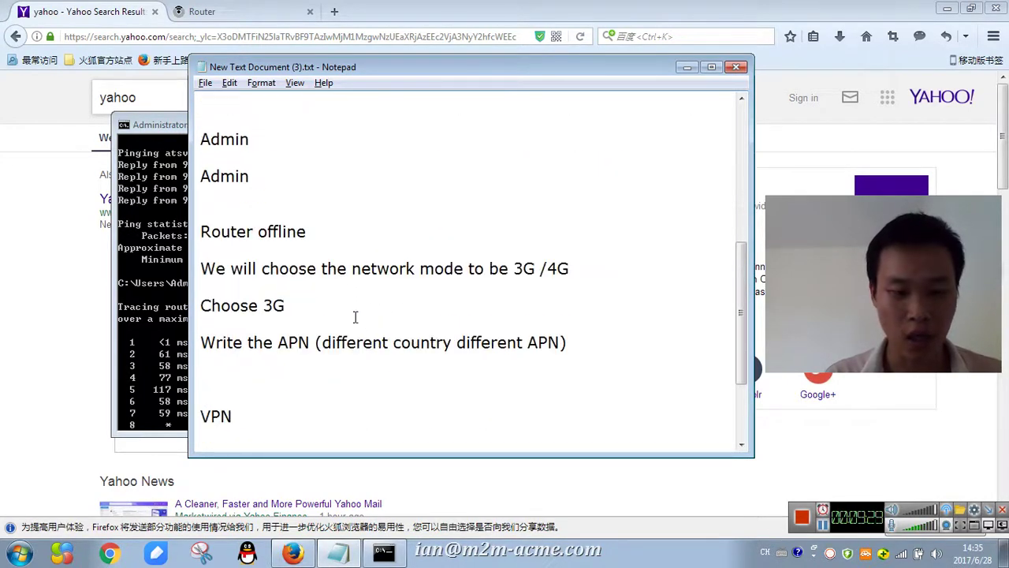
click(315, 385)
scroll(313, 378, down, 2)
scroll(293, 338, up, 1)
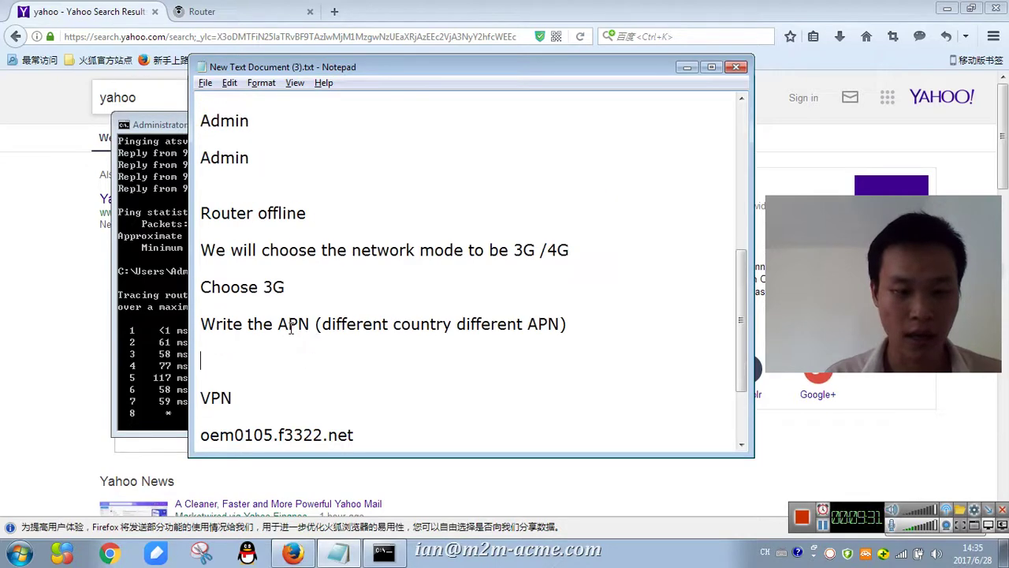
click(15, 387)
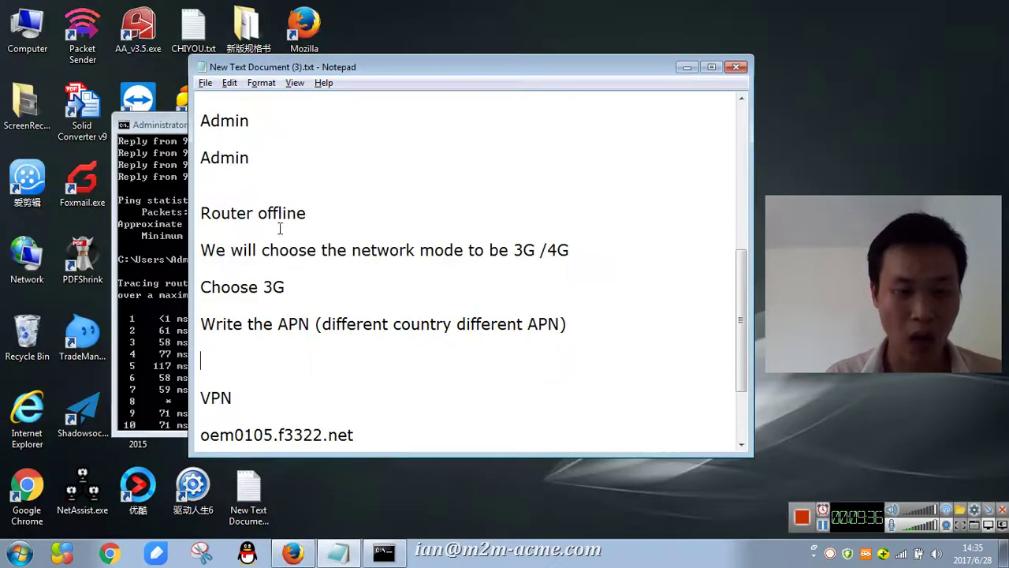
- Return to the router admin tab, resend the page data and log in with the admin password
click(284, 555)
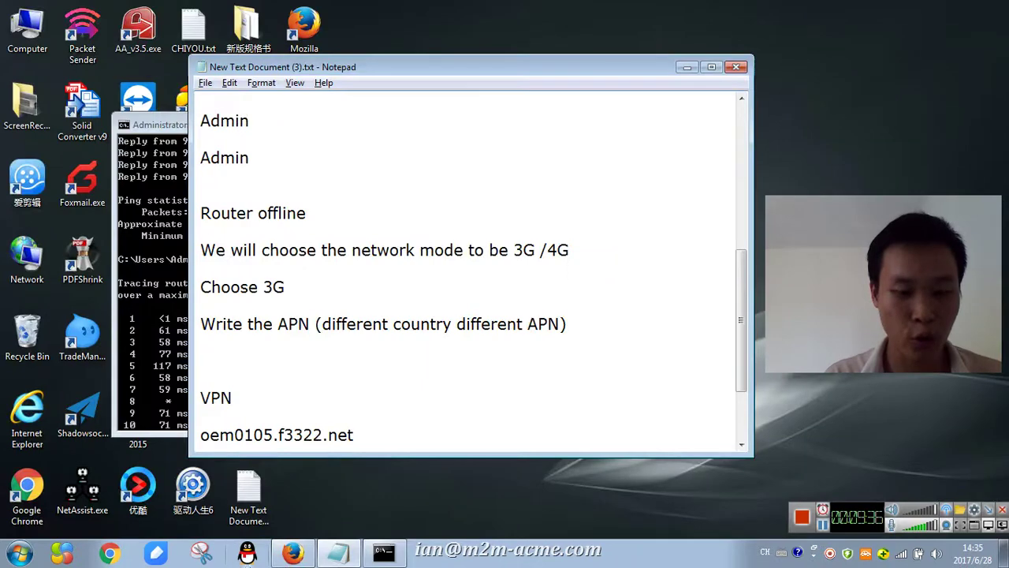
click(284, 555)
click(237, 11)
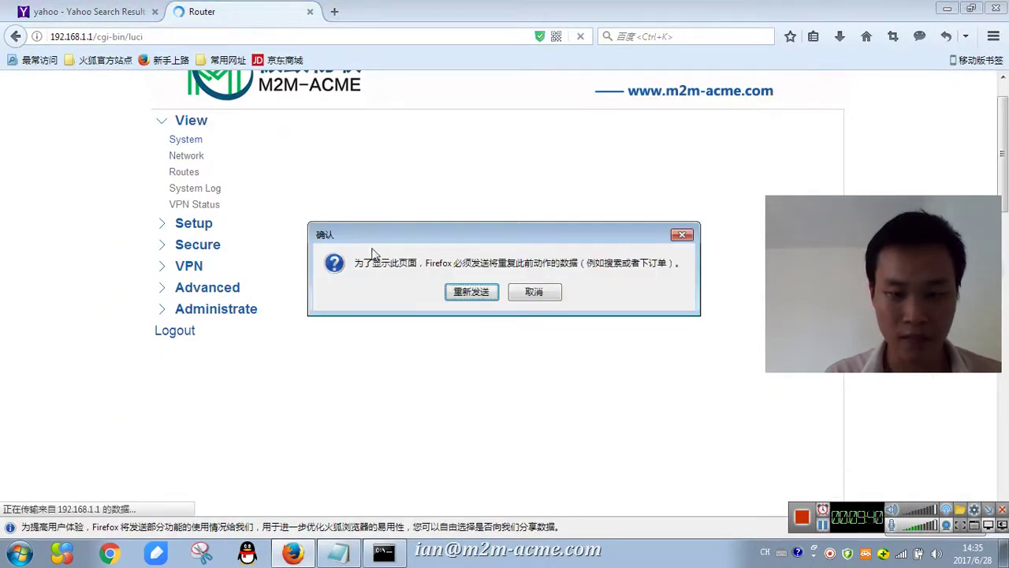
click(551, 295)
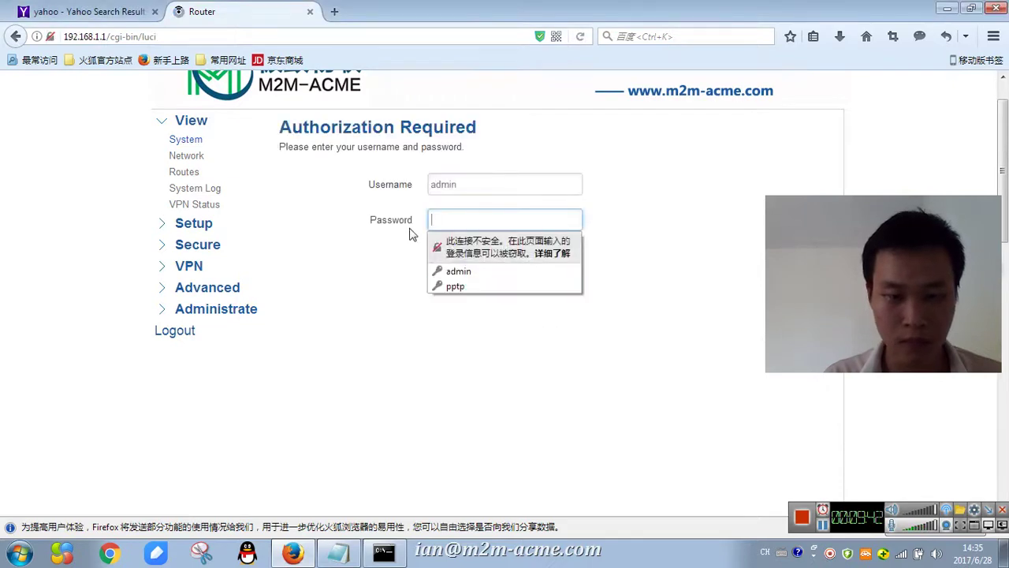
click(462, 216)
click(462, 210)
text(a)
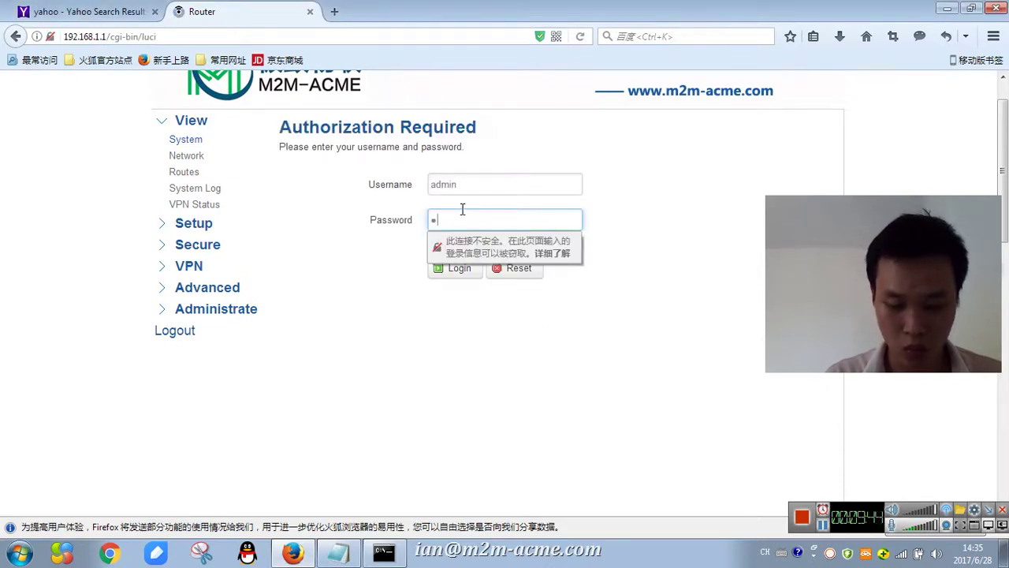
key(Return)
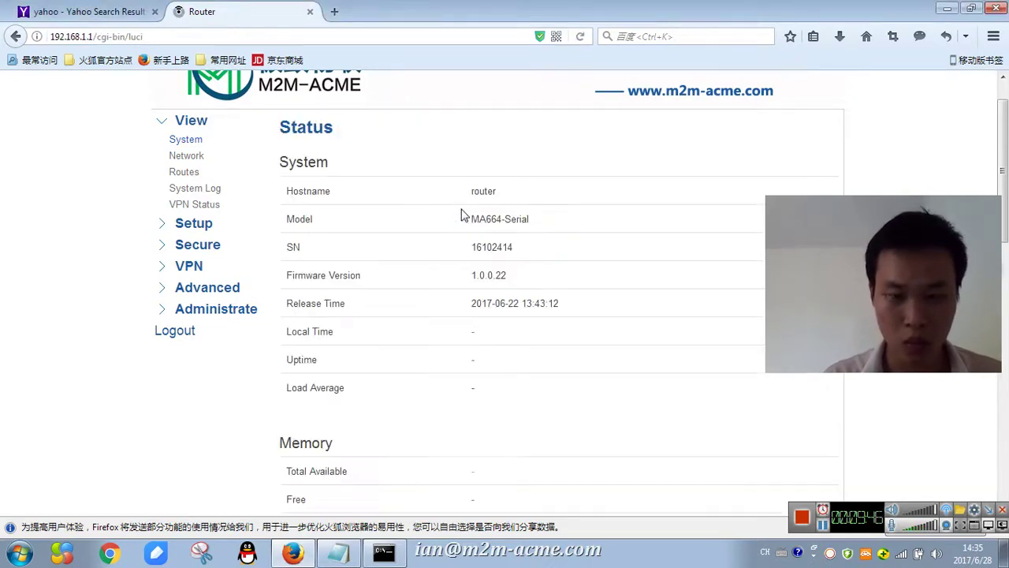
- Reload the network Status page to show live local time, uptime and memory
click(185, 157)
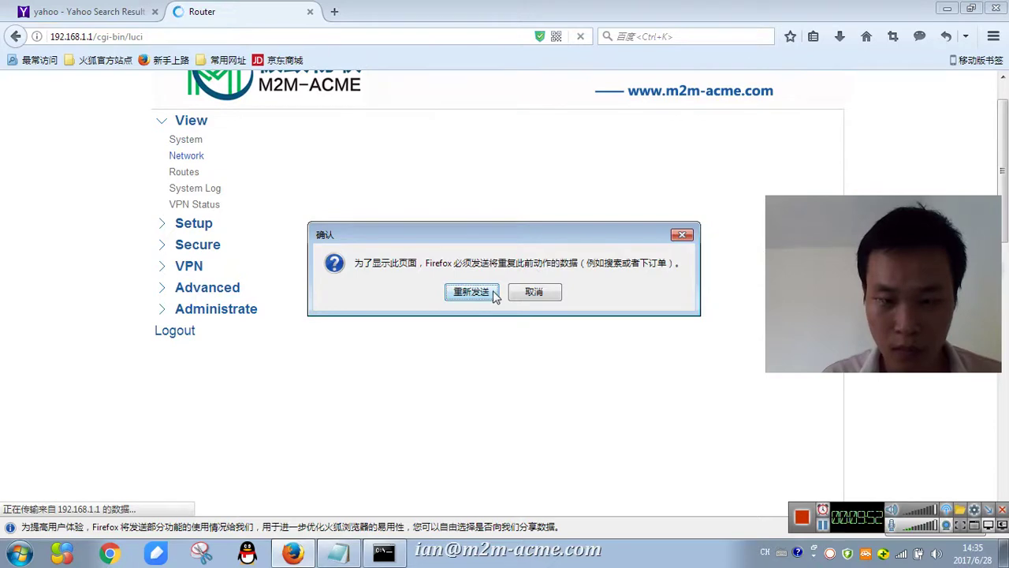
click(472, 292)
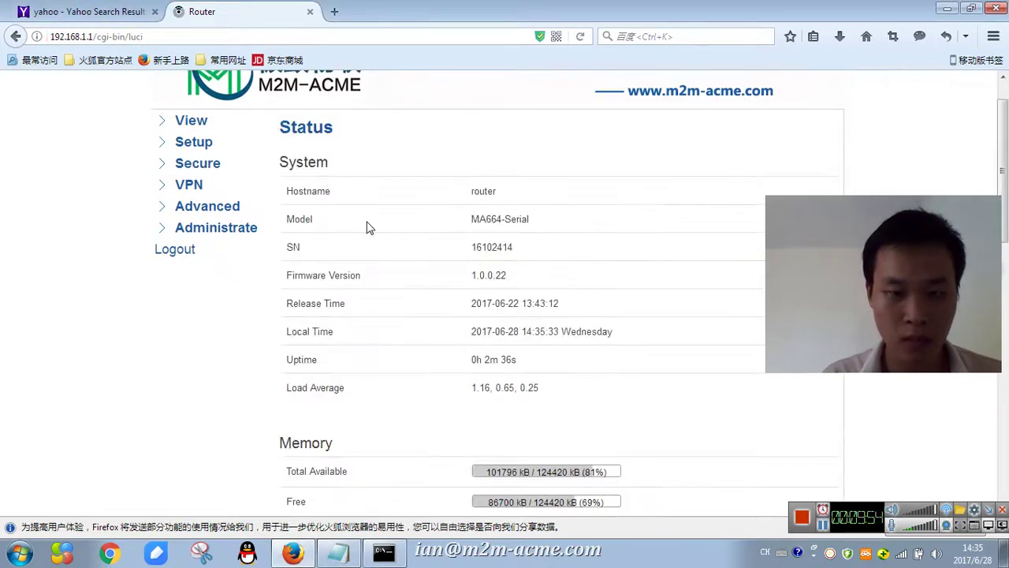
scroll(276, 213, up, 1)
click(197, 189)
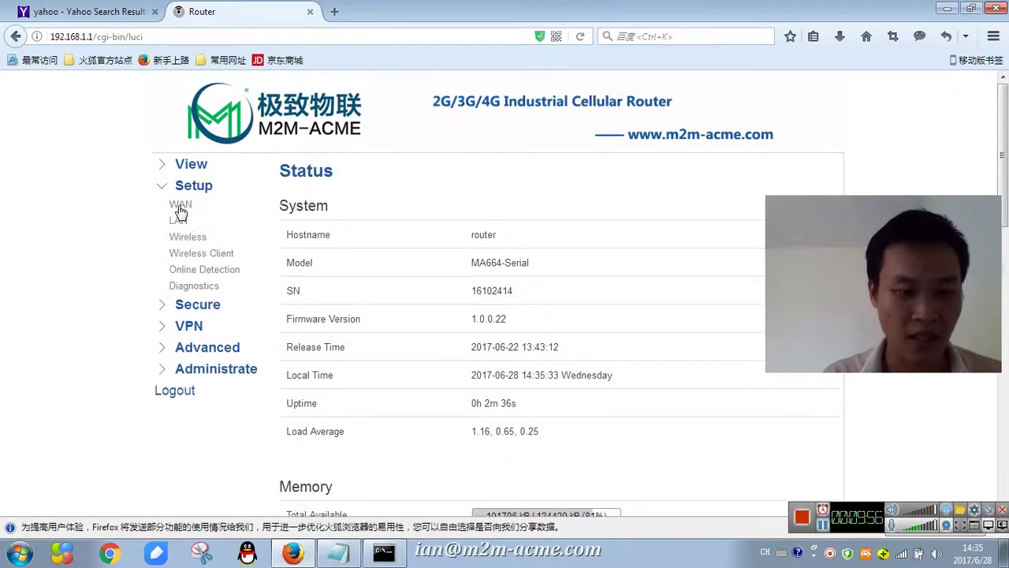
- Look over the WAN, LAN and wireless interface settings, including their advanced parameters
click(180, 206)
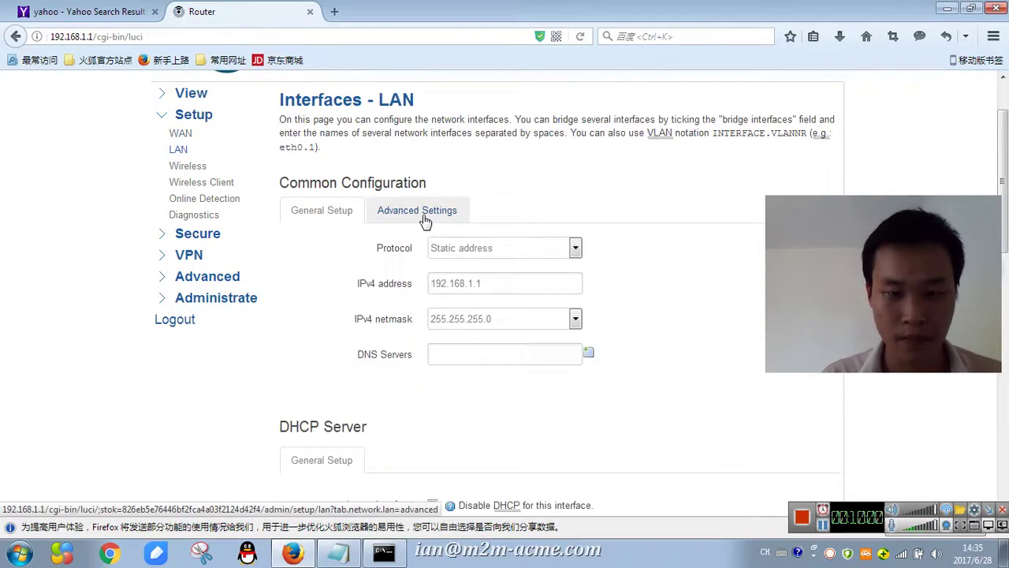
click(425, 211)
scroll(439, 265, down, 3)
scroll(452, 344, up, 4)
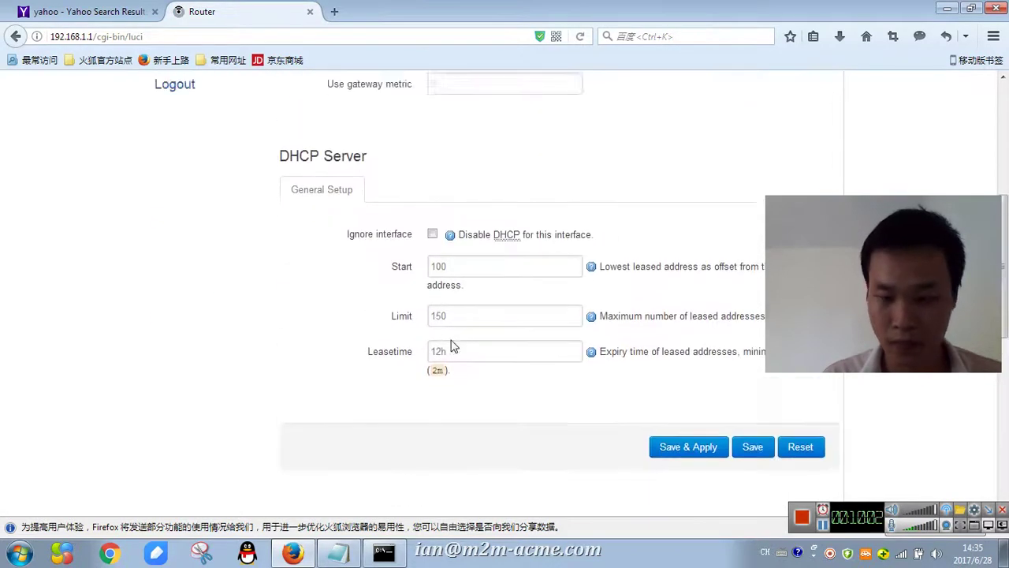
click(183, 239)
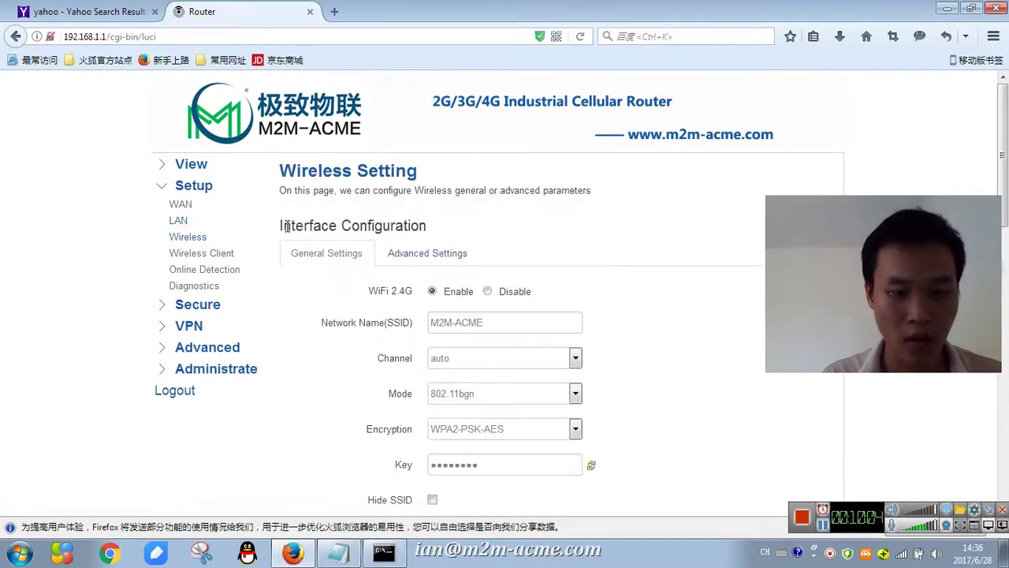
scroll(461, 260, down, 1)
scroll(461, 260, down, 3)
scroll(386, 289, up, 4)
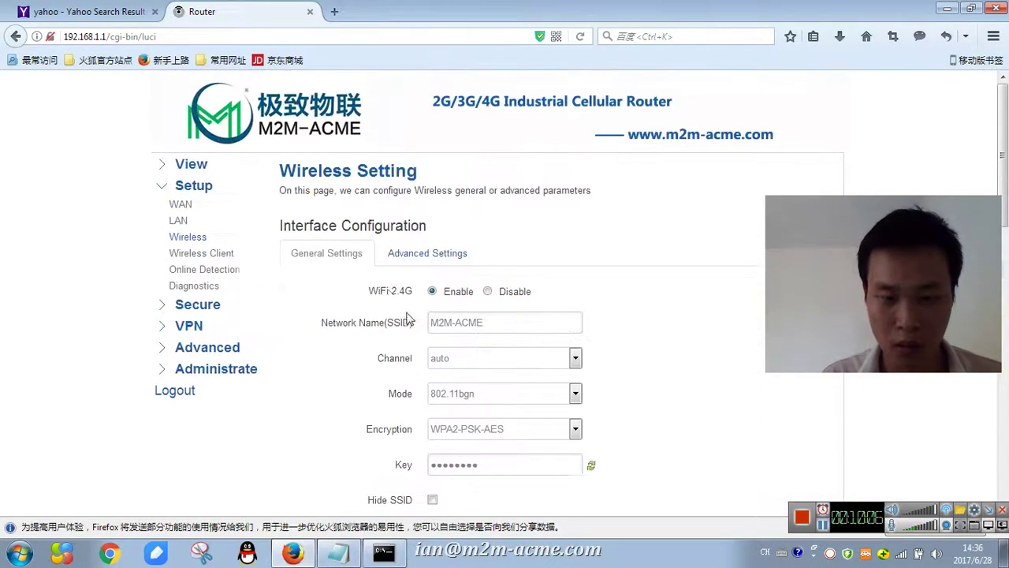
click(428, 253)
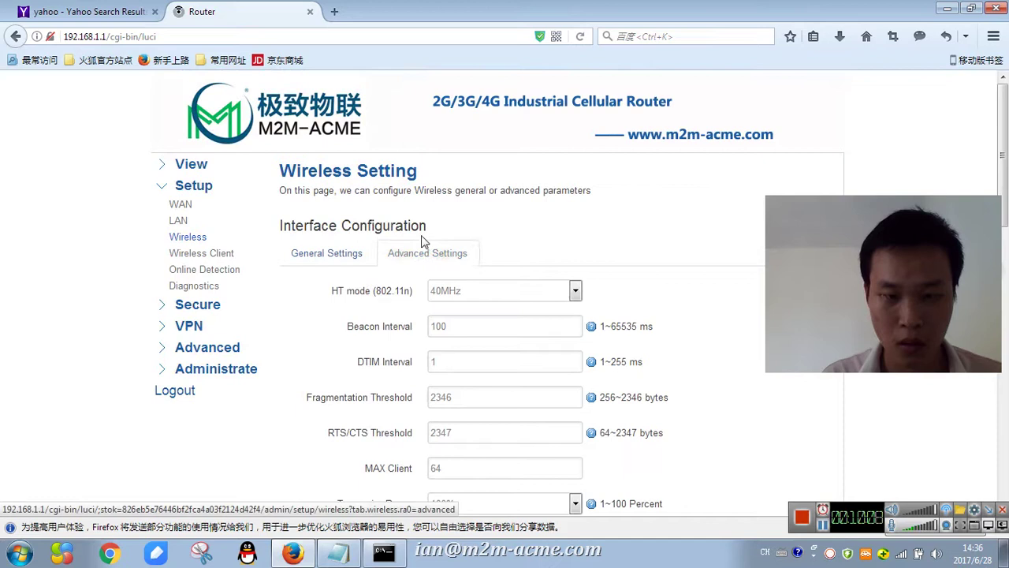
- Check the Wireless Client page and confirm the PC is on the M2M-ACME Wi-Fi network
click(191, 256)
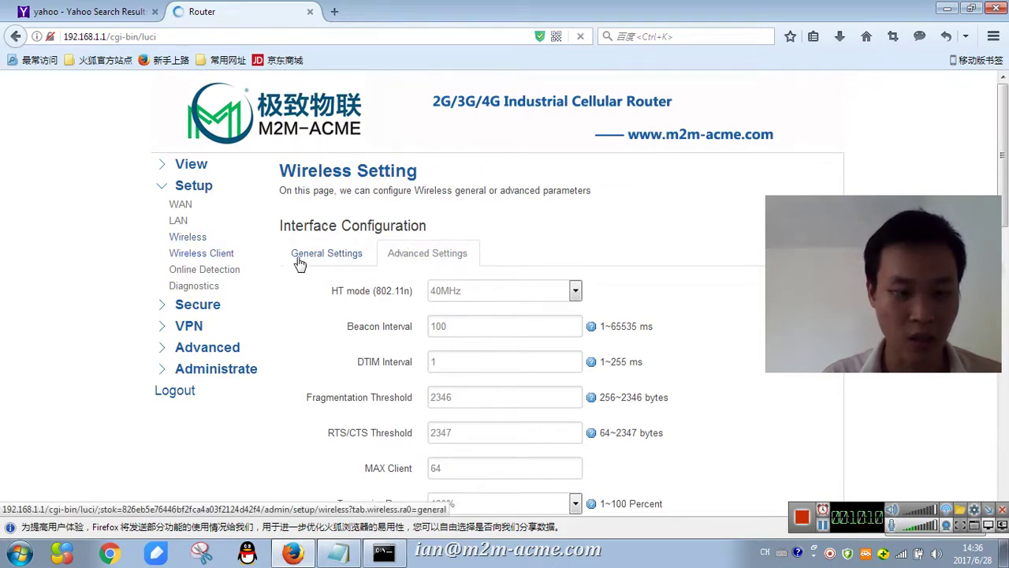
click(192, 238)
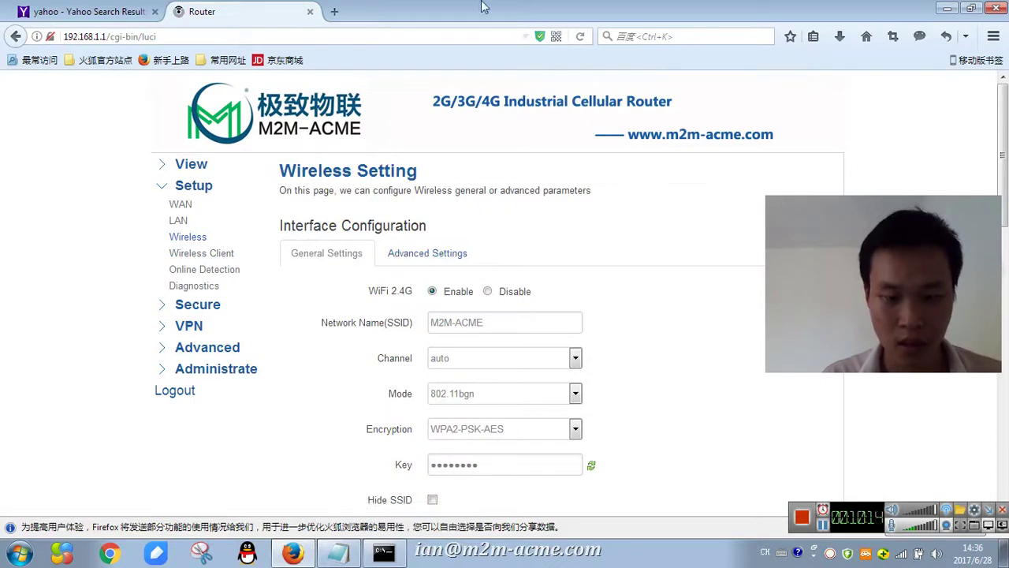
click(885, 553)
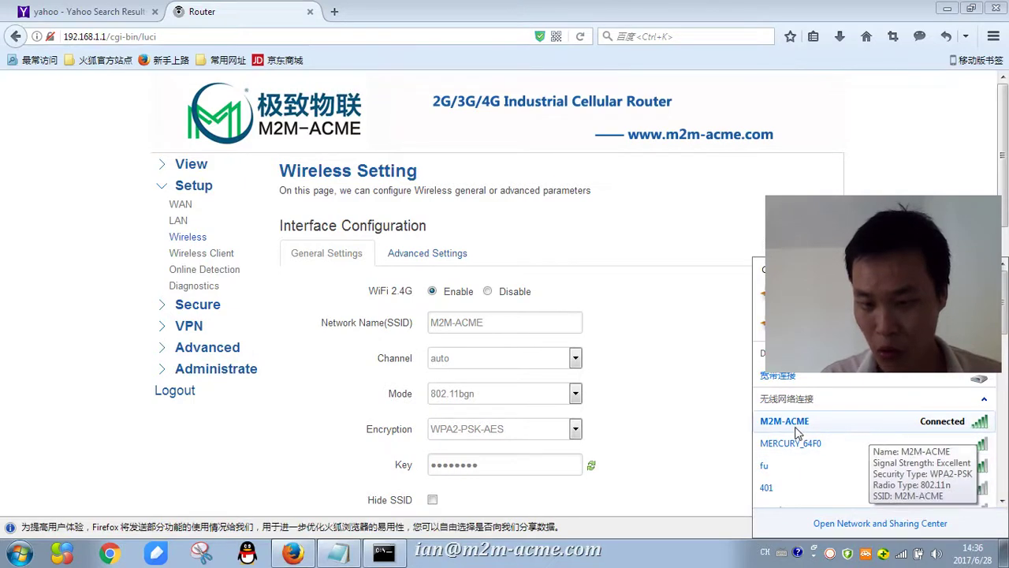
click(922, 426)
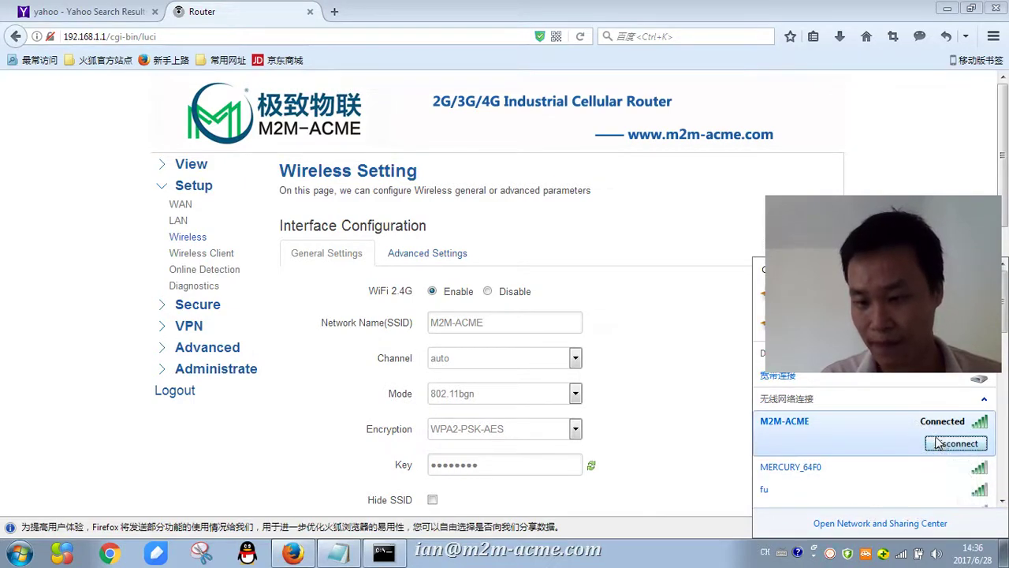
click(621, 329)
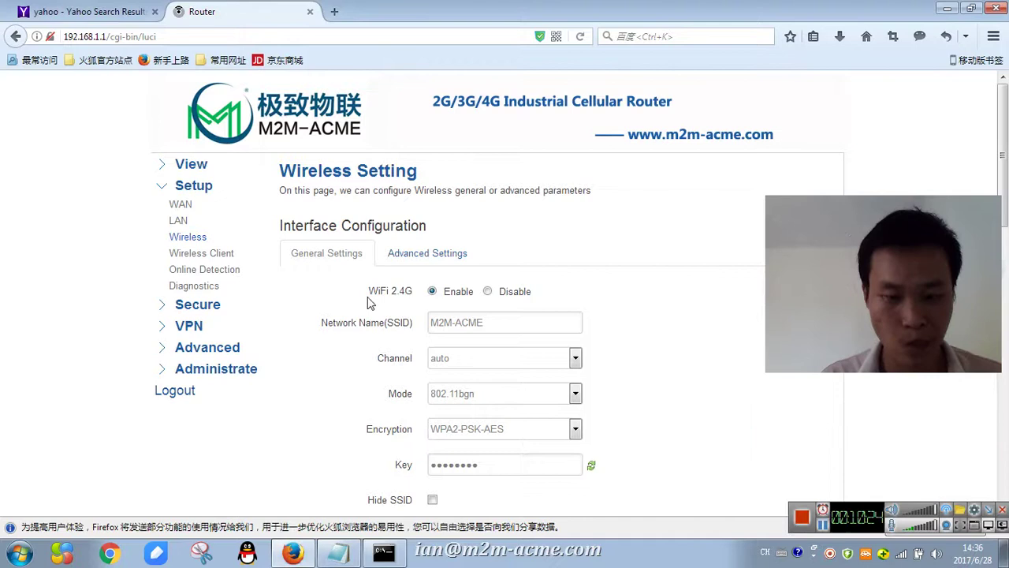
- Review Online Detection, keeping Ping as the detection type, then go to Diagnostics
click(196, 258)
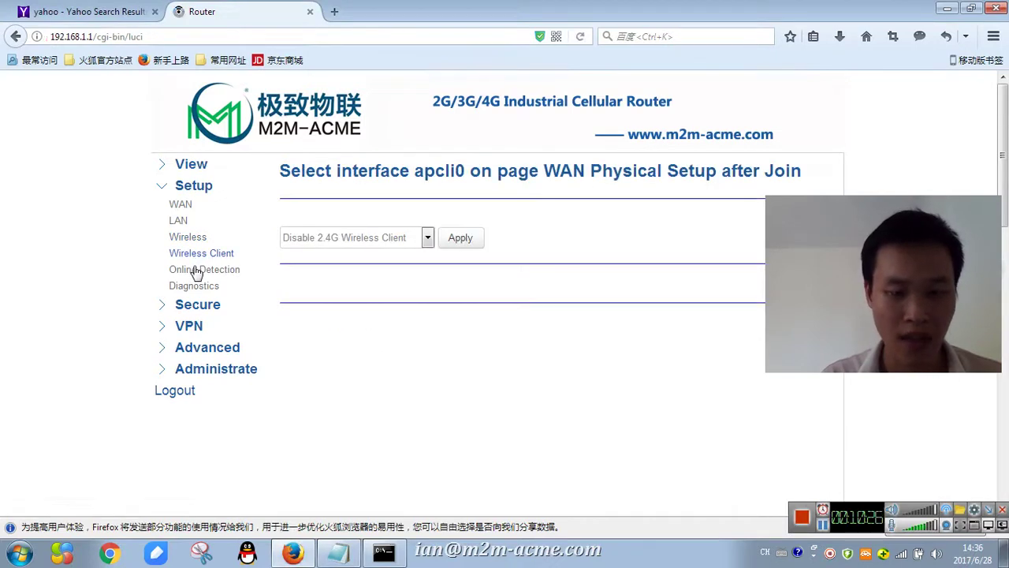
click(207, 273)
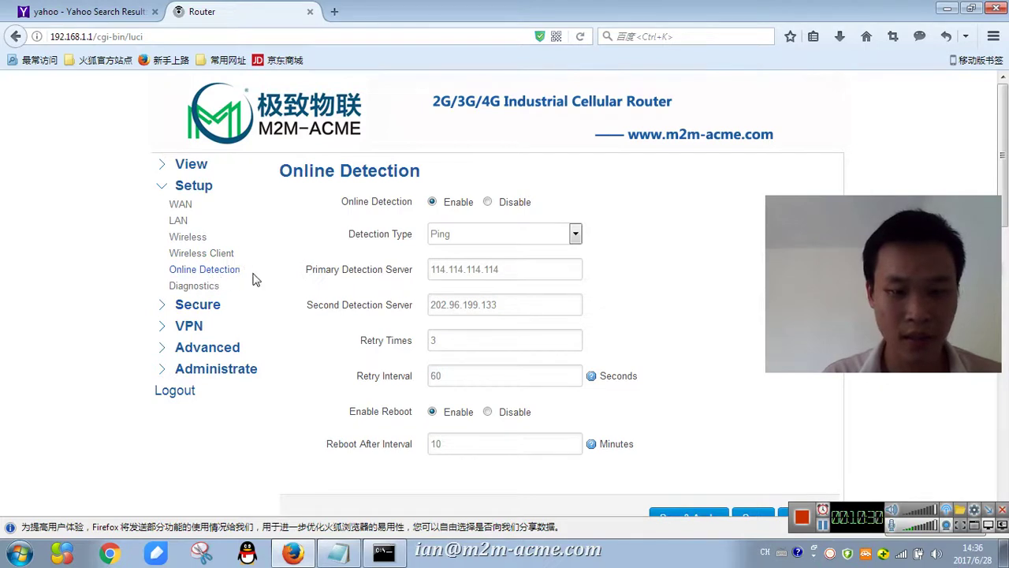
click(491, 234)
click(491, 234)
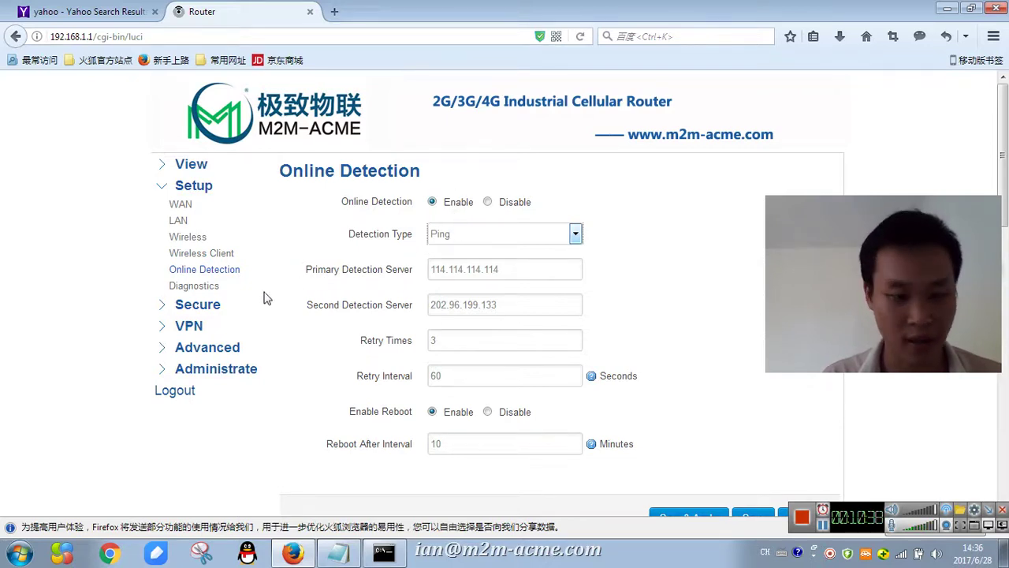
click(189, 285)
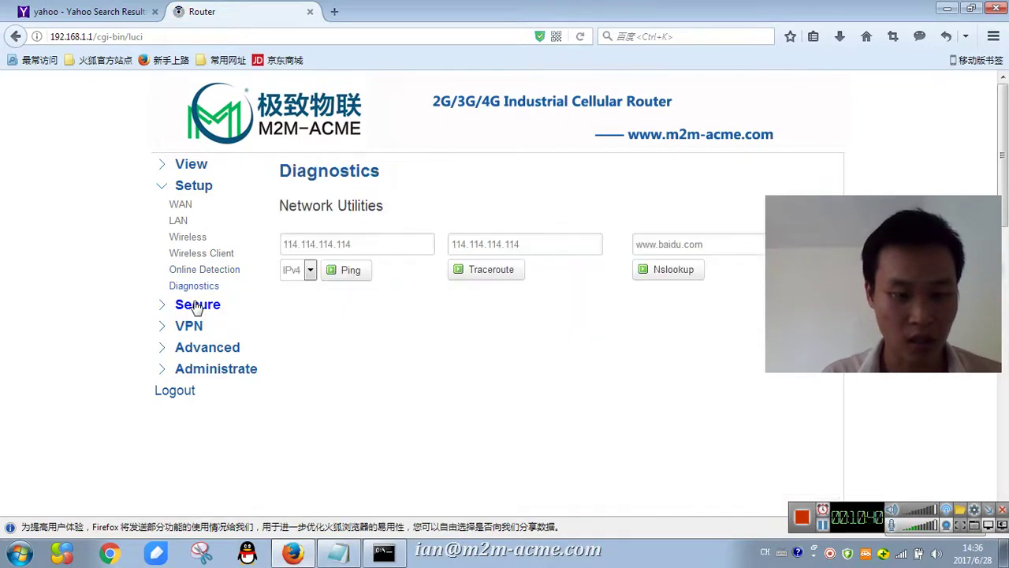
- Under Secure, preview the DMZ Host settings and leave DMZ disabled
click(228, 312)
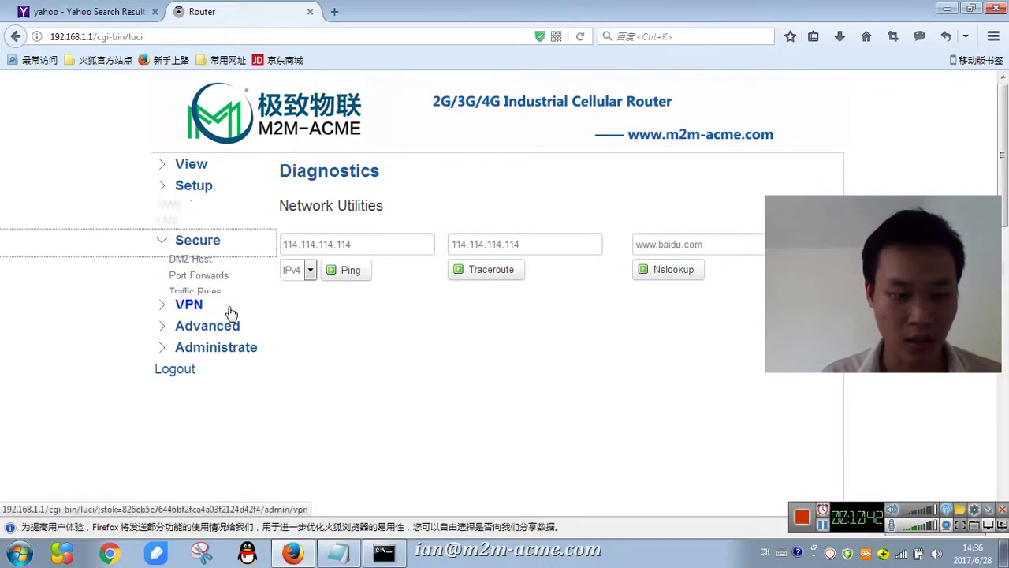
click(194, 227)
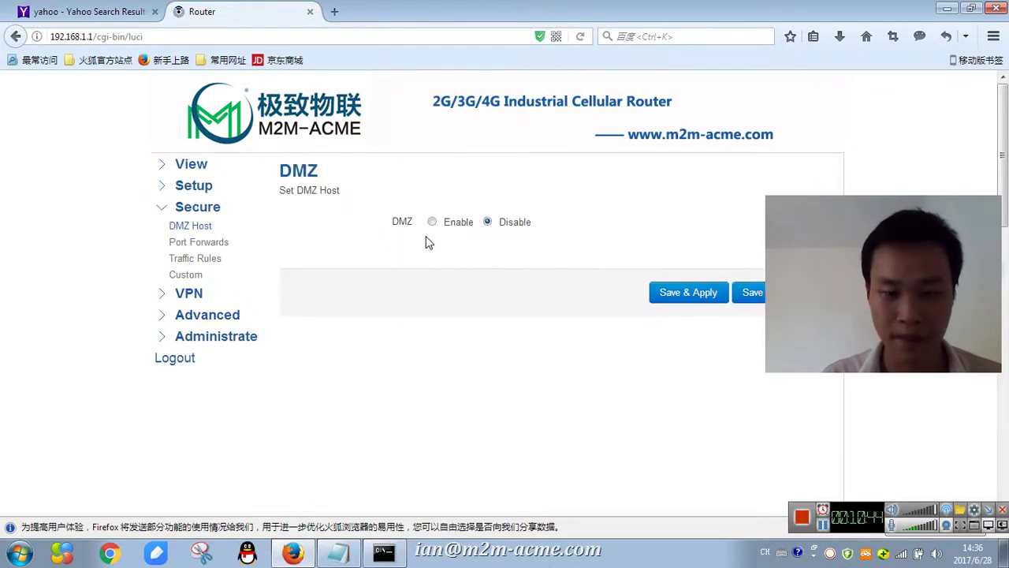
click(432, 223)
click(487, 221)
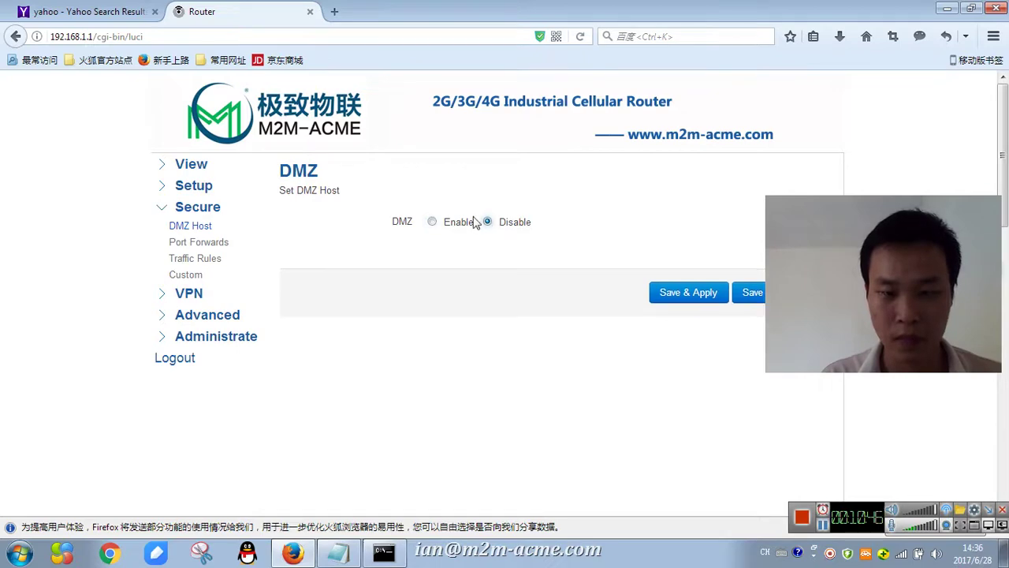
- View the empty Port Forwards page and highlight its heading
click(207, 244)
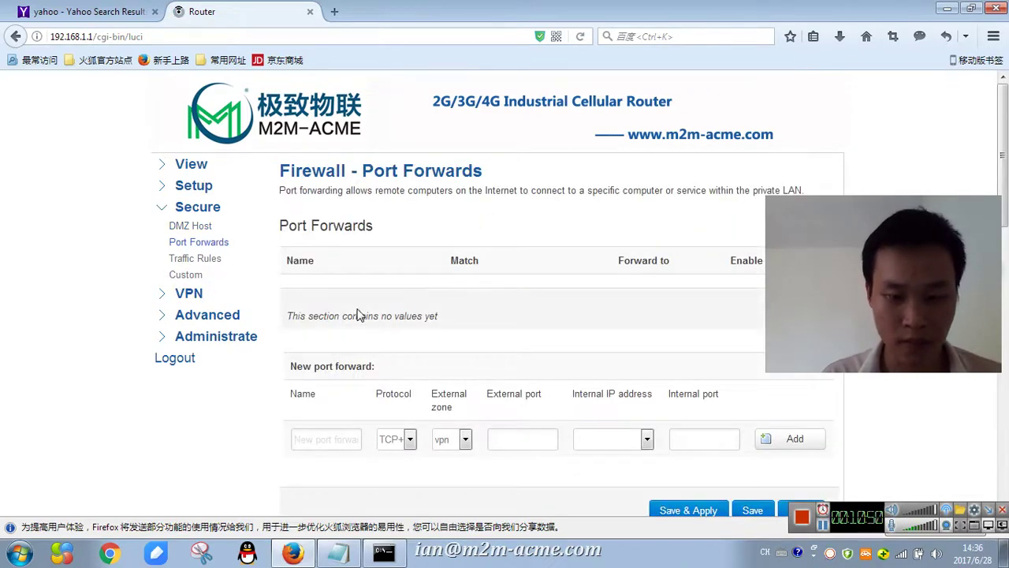
scroll(242, 286, down, 3)
scroll(179, 272, up, 3)
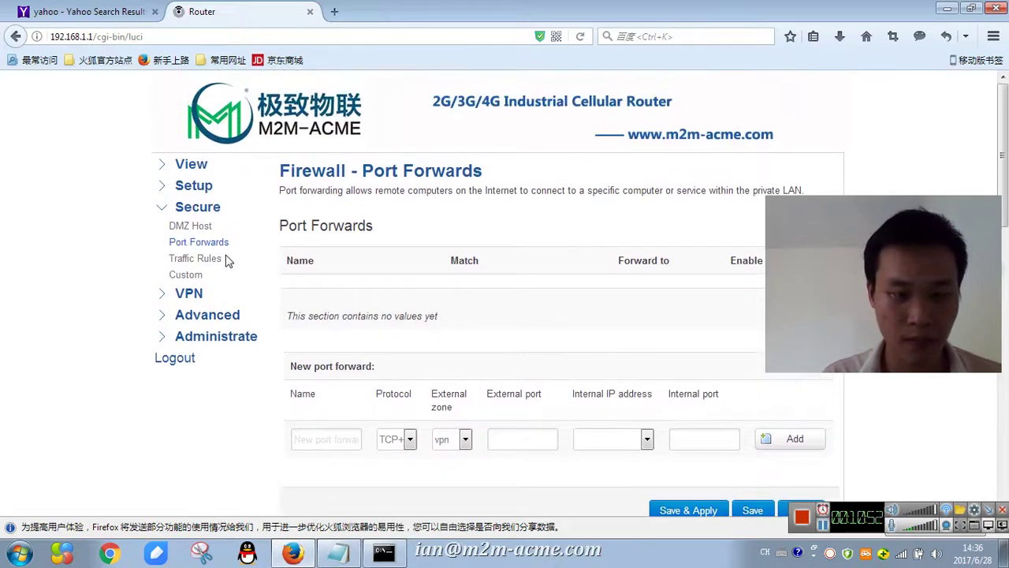
drag(316, 262, 279, 229)
click(508, 182)
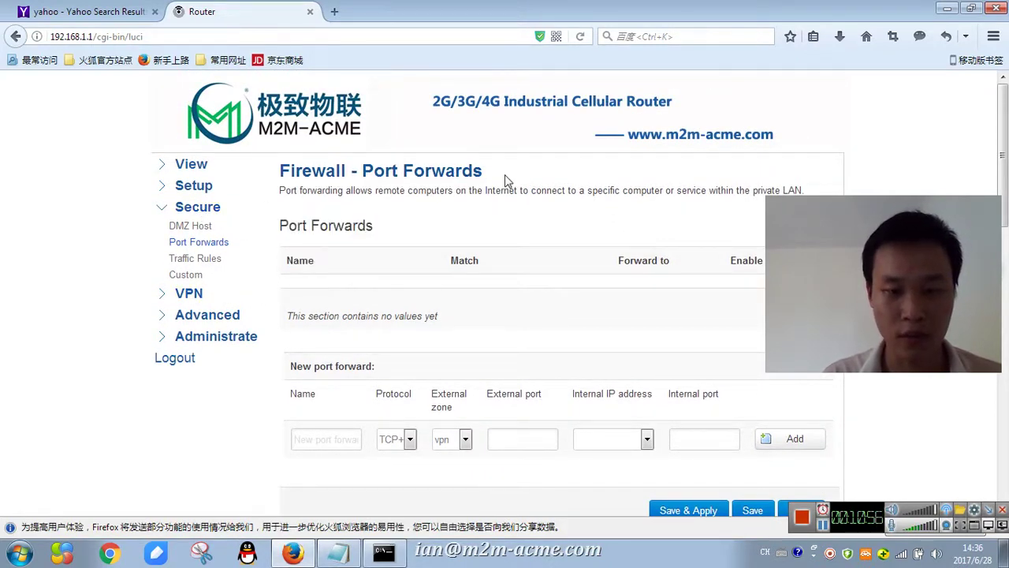
- Begin typing the 'port forward ---NAT' note on the blank line above VPN
click(338, 552)
scroll(291, 357, down, 1)
scroll(291, 355, up, 1)
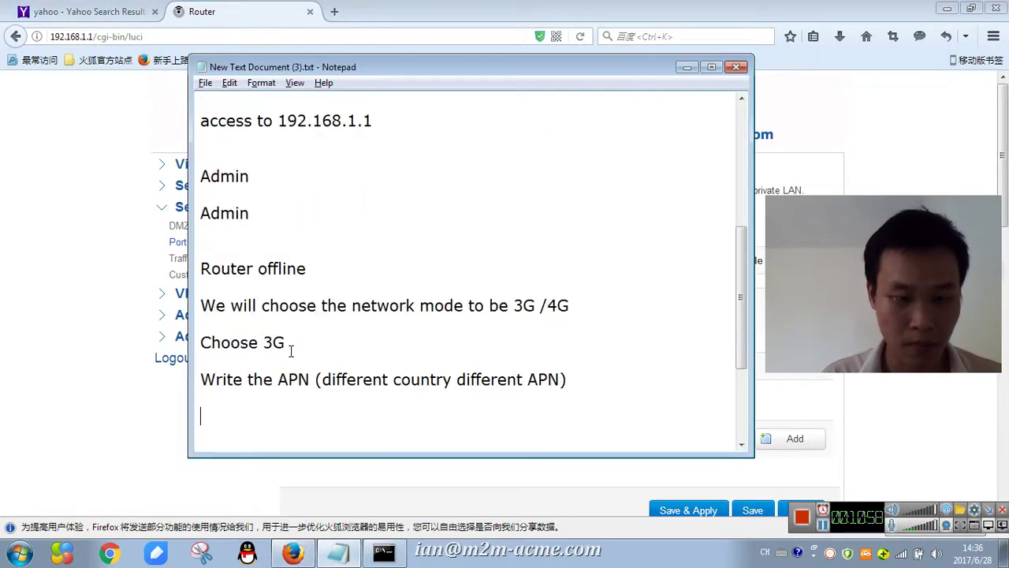
scroll(296, 352, down, 1)
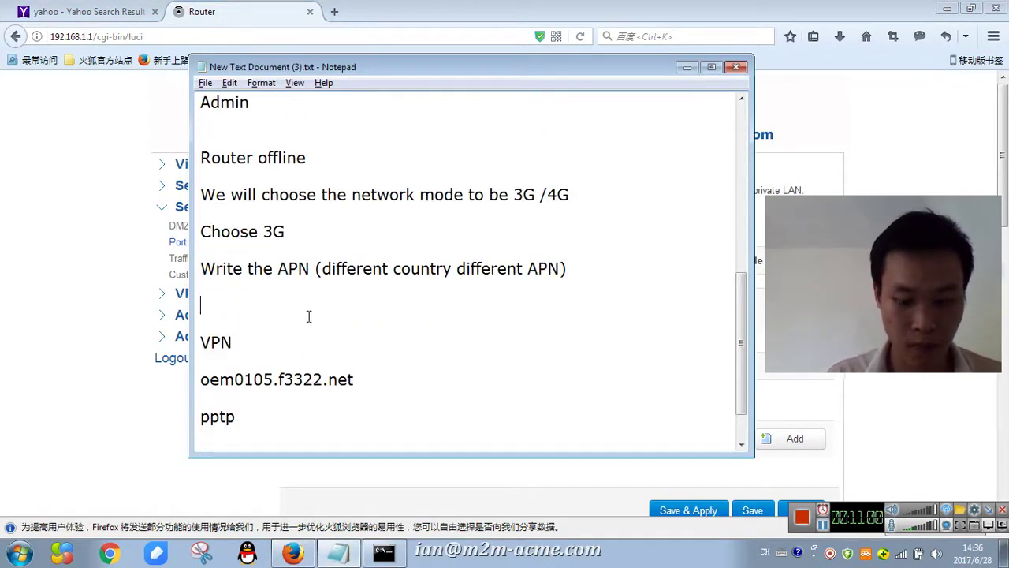
text(port forward)
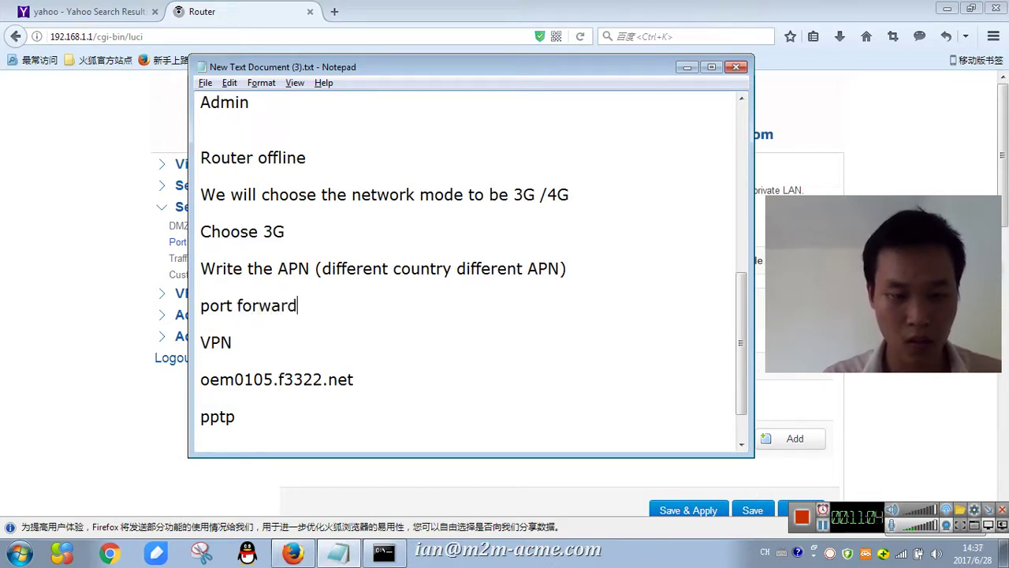
- Finish the 'port forward ---NAT' note, then review the Traffic Rules and Custom firewall pages
text(---NAT)
key(alt+Tab)
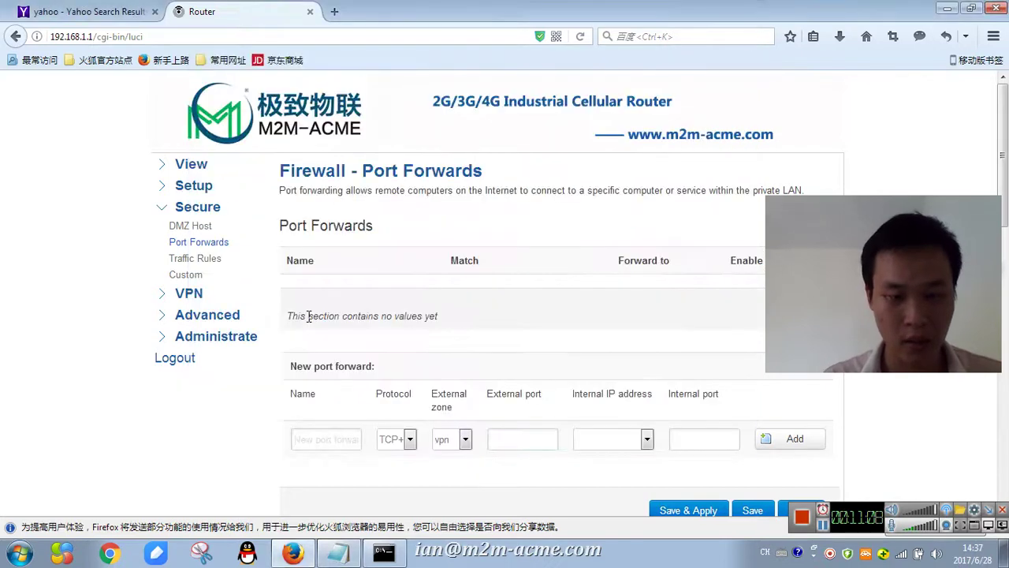
click(203, 260)
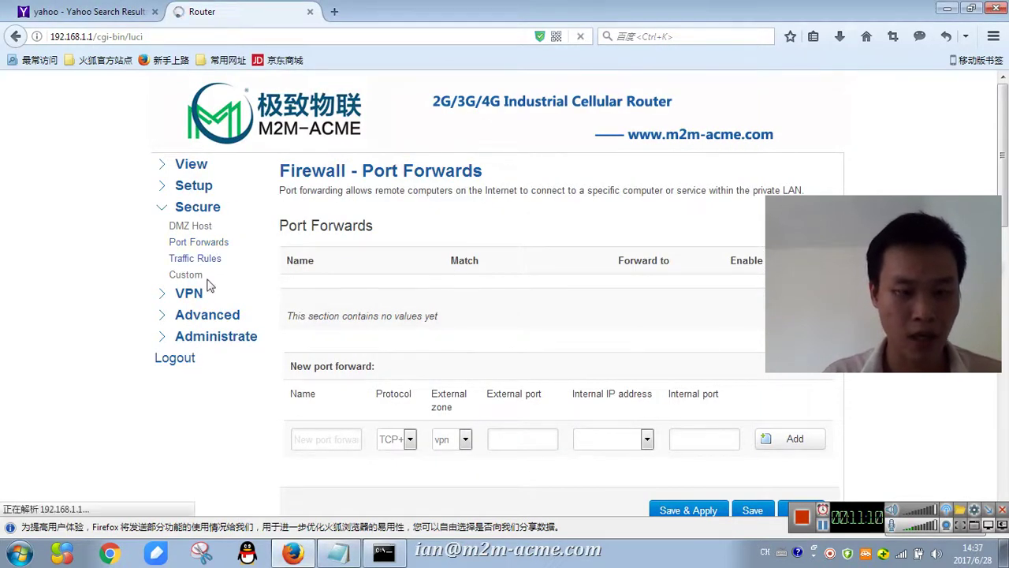
scroll(465, 245, down, 5)
scroll(450, 289, up, 5)
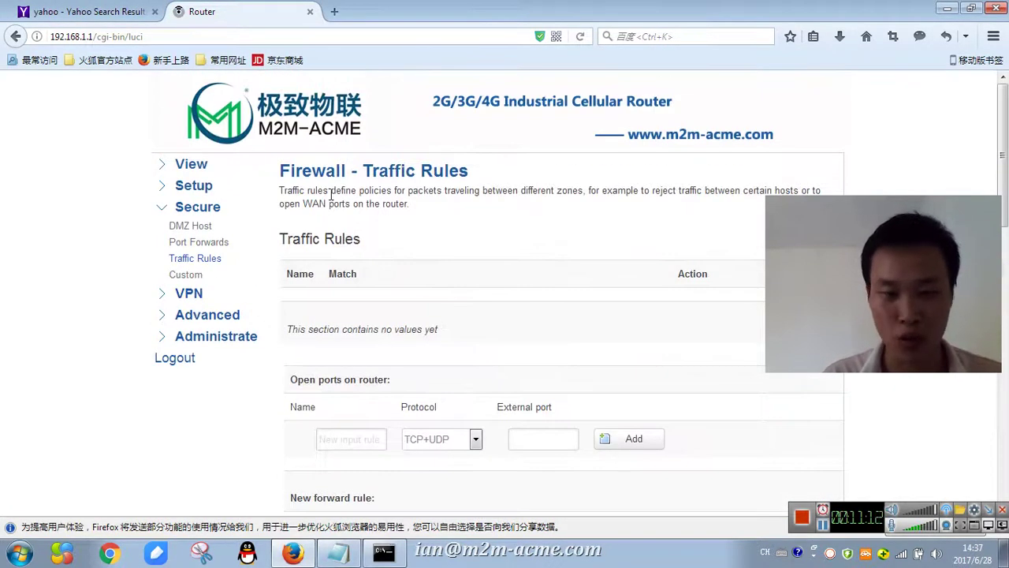
click(183, 275)
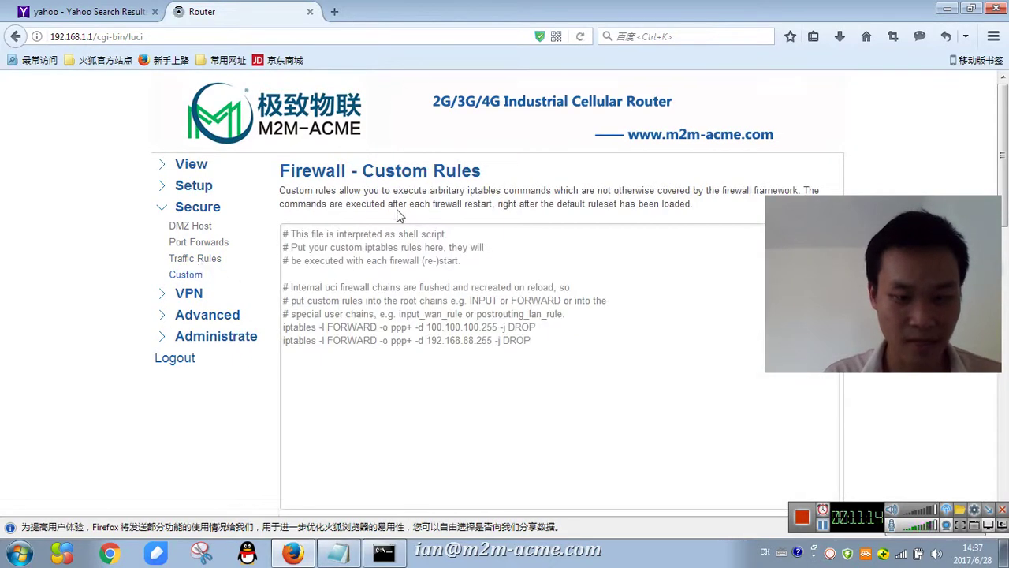
scroll(399, 291, up, 4)
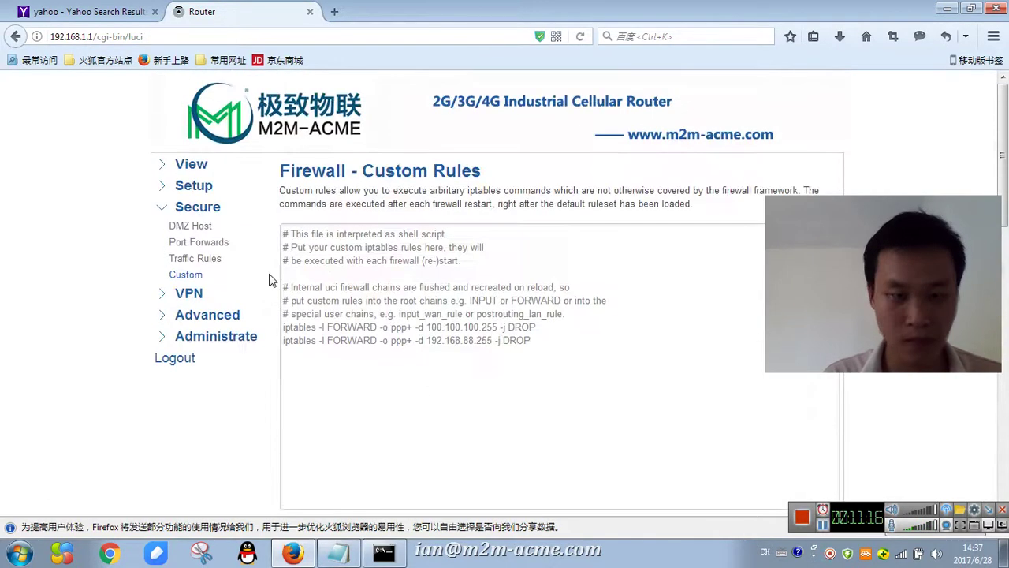
- Open the PPTP settings and compare server oem0105.f3322.net with the VPN address in the notes
click(194, 299)
click(186, 249)
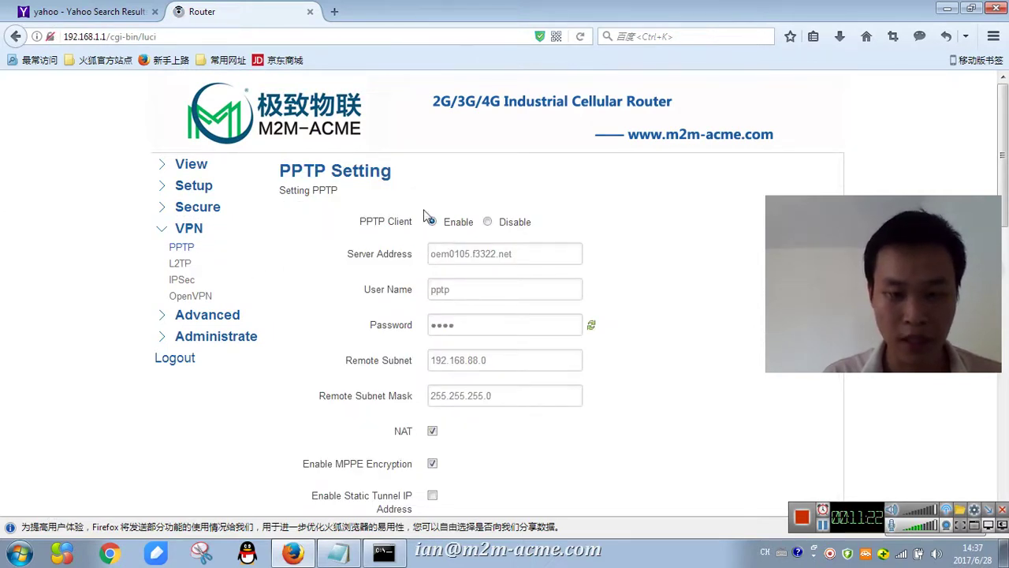
scroll(509, 226, down, 3)
scroll(394, 383, up, 3)
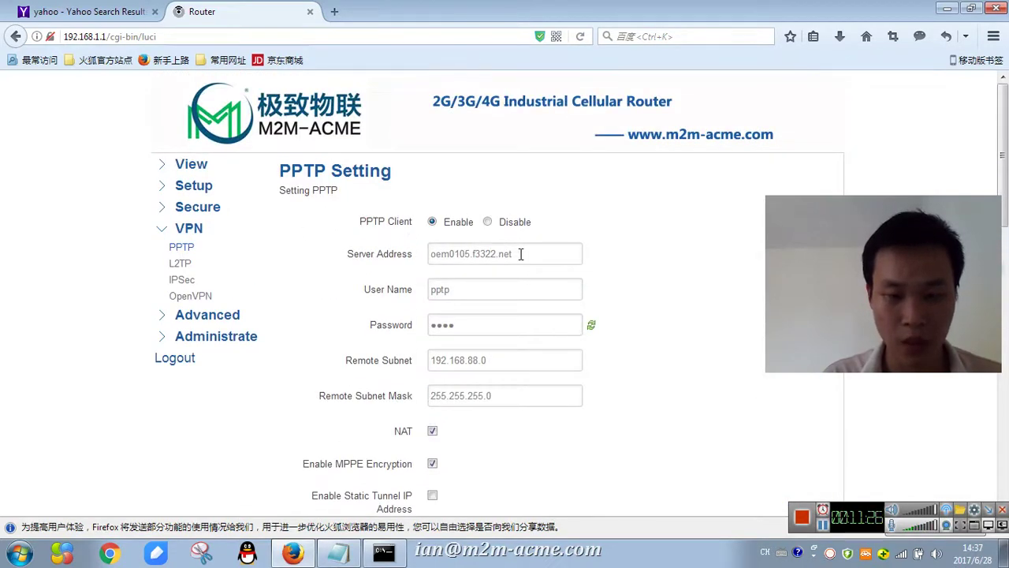
drag(520, 254, 428, 254)
click(516, 198)
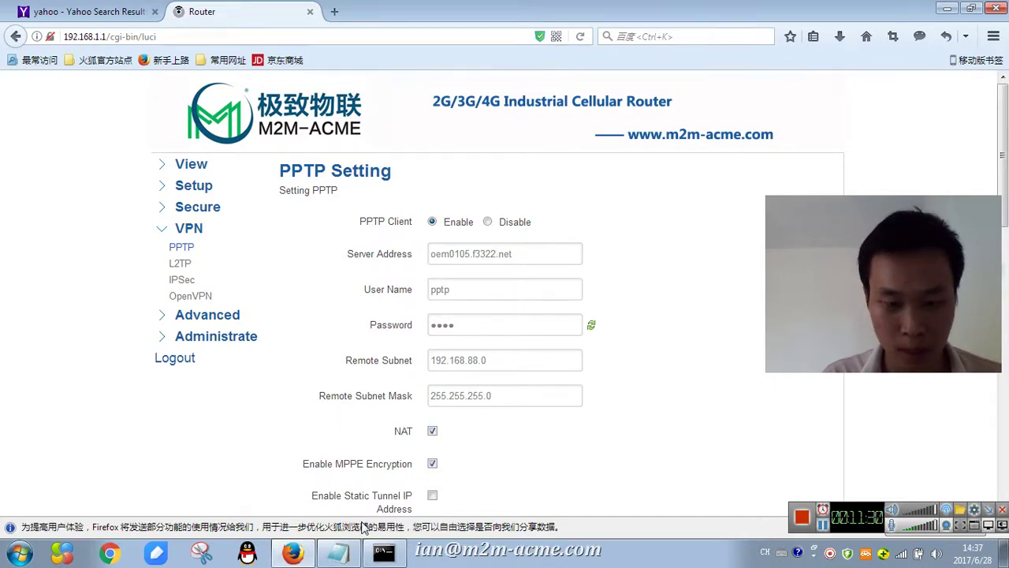
click(339, 551)
scroll(298, 311, down, 1)
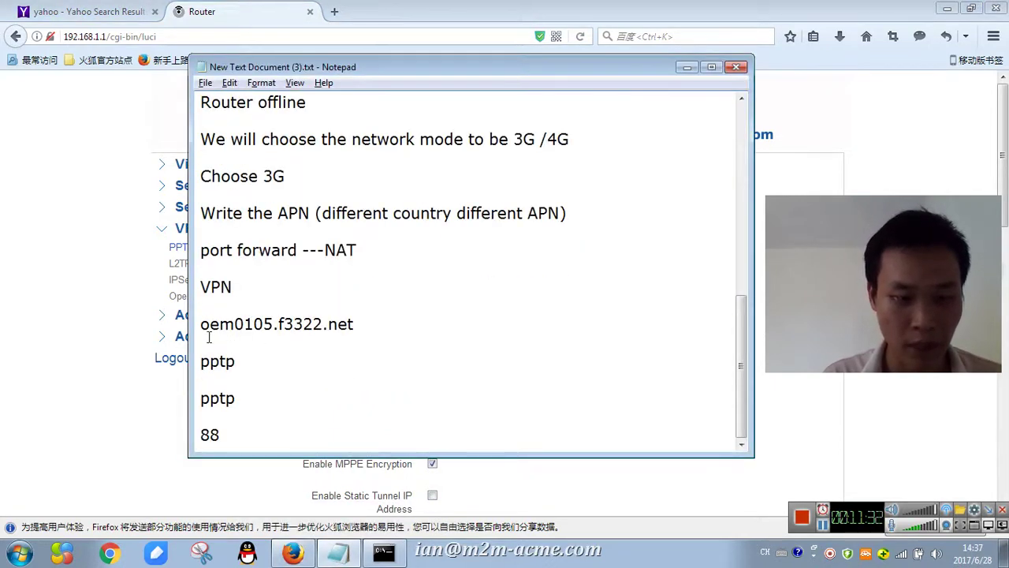
drag(205, 333, 376, 332)
click(235, 364)
click(75, 429)
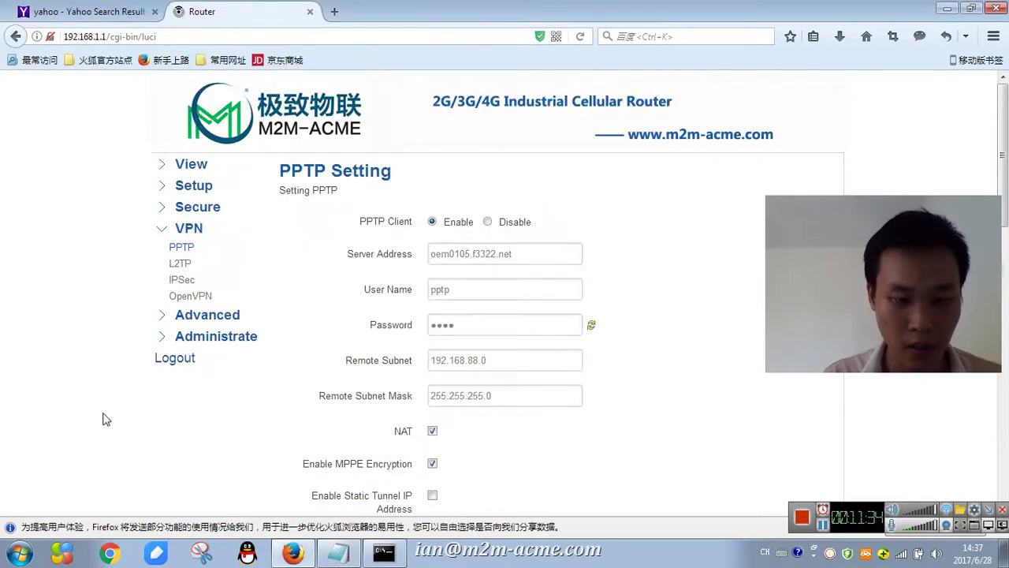
- Save and apply the PPTP client config with remote subnet 192.168.88.0, then view L2TP settings
scroll(500, 317, down, 1)
scroll(500, 317, down, 3)
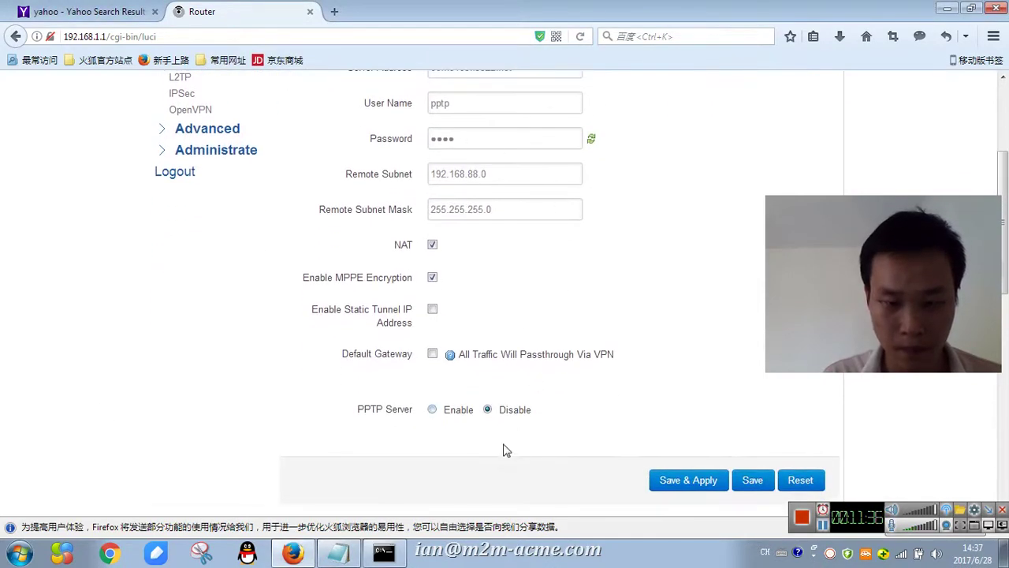
click(697, 480)
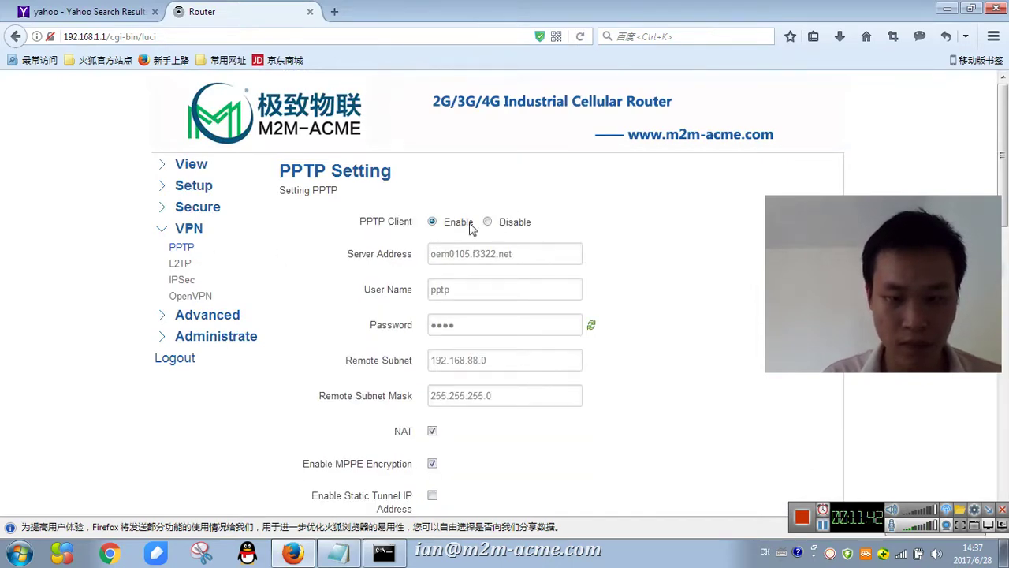
scroll(414, 285, down, 5)
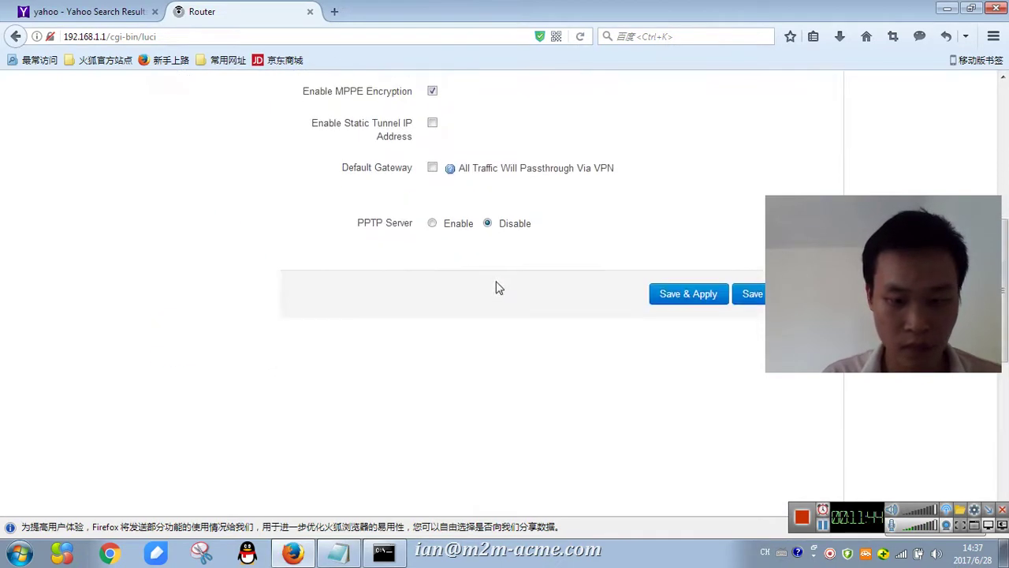
scroll(498, 287, up, 2)
drag(352, 320, 444, 329)
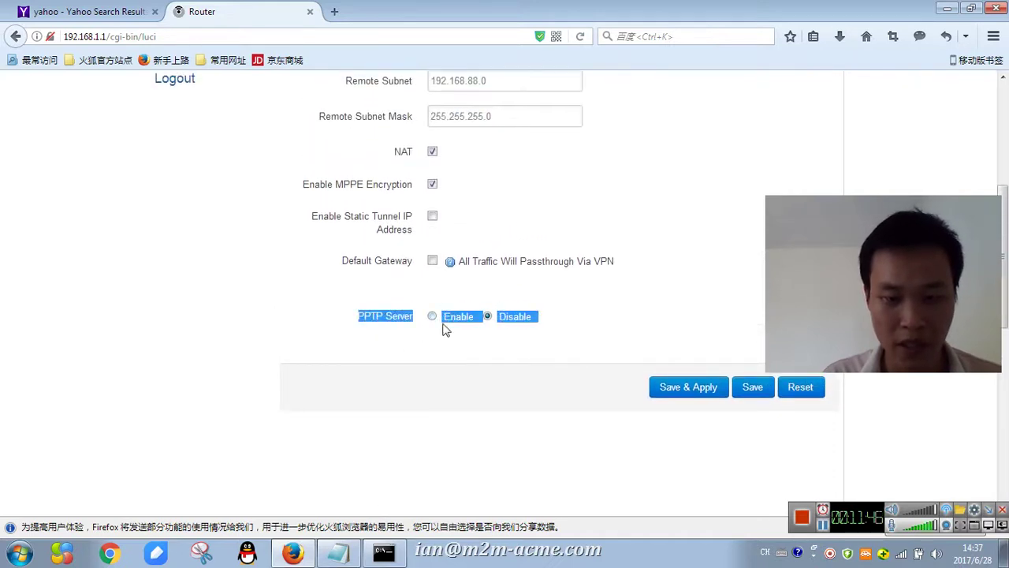
scroll(255, 295, up, 5)
click(180, 265)
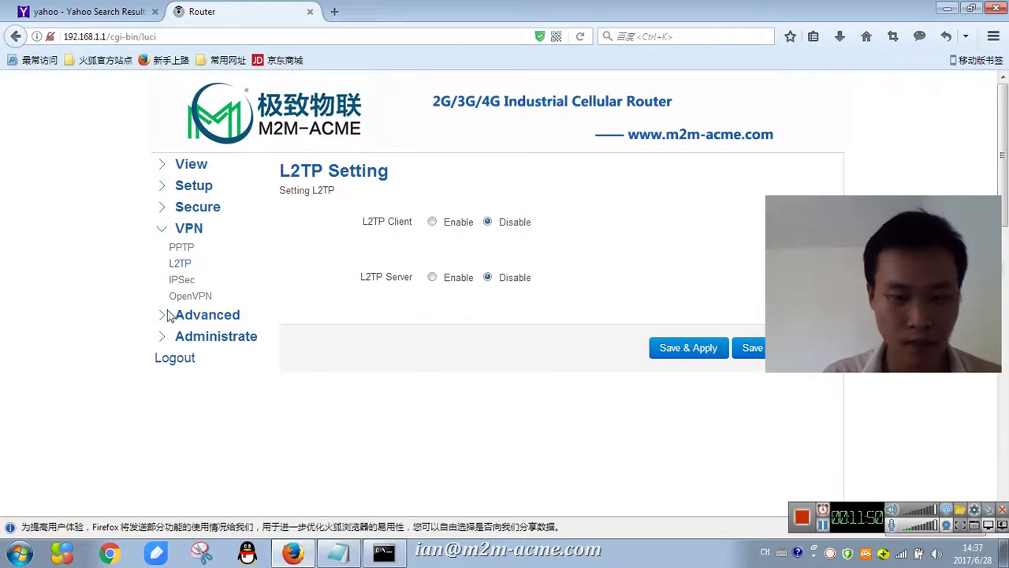
- Preview the IPSec connection parameters by enabling it, then set IPSec back to disabled
click(181, 280)
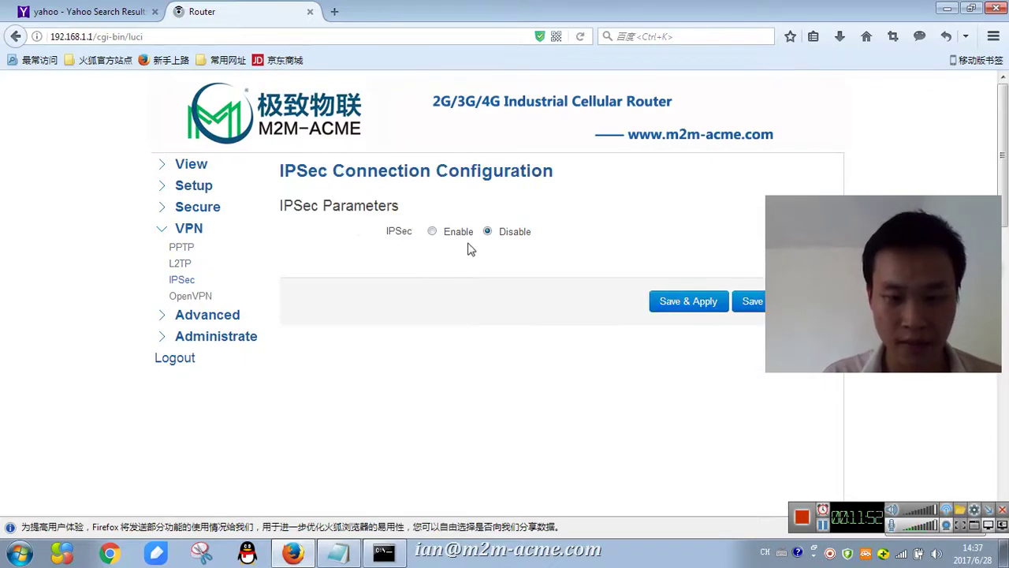
click(432, 233)
scroll(544, 260, down, 10)
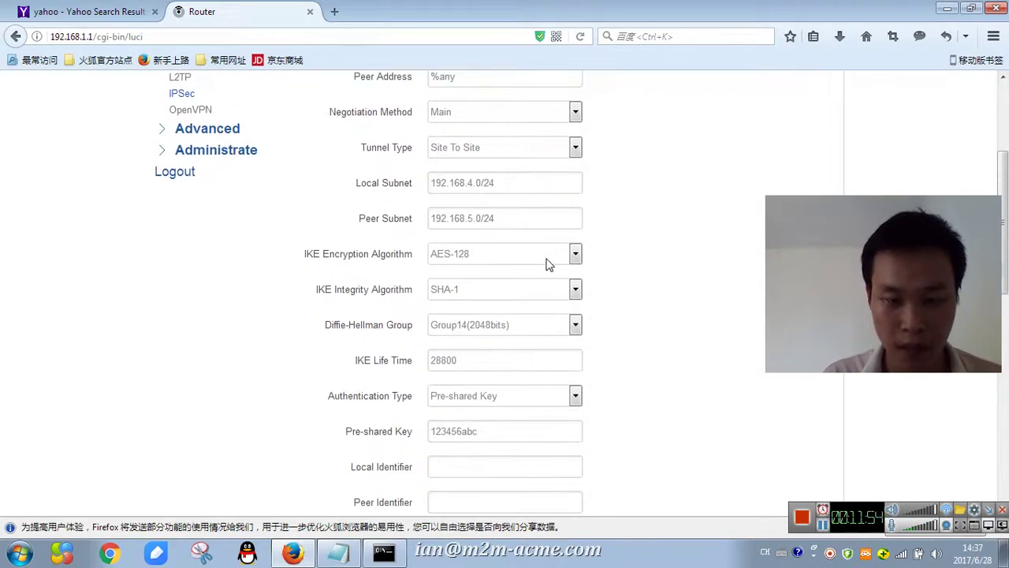
scroll(554, 402, up, 10)
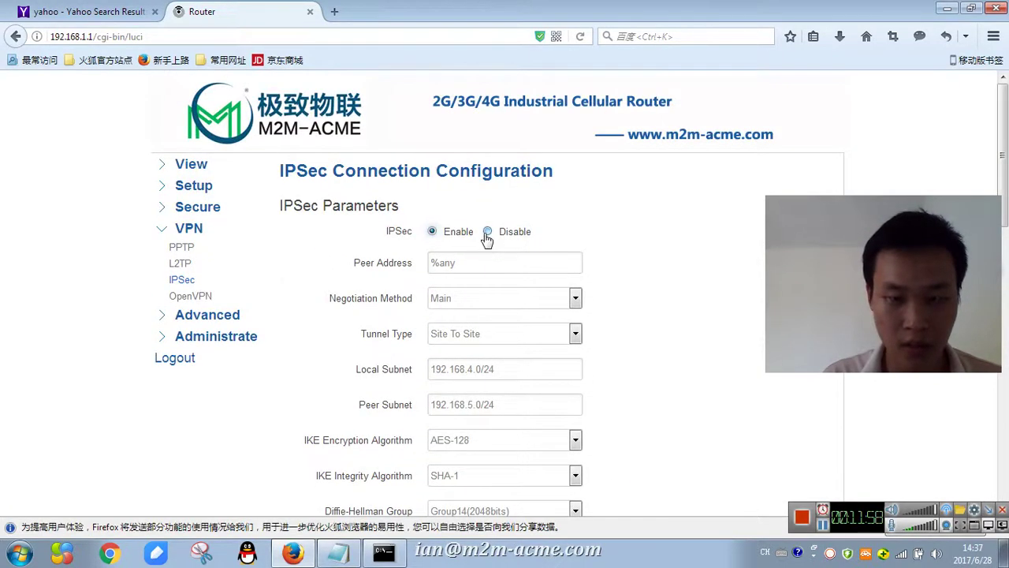
click(488, 231)
- Preview the OpenVPN parameters the same way, leaving OpenVPN disabled
click(193, 297)
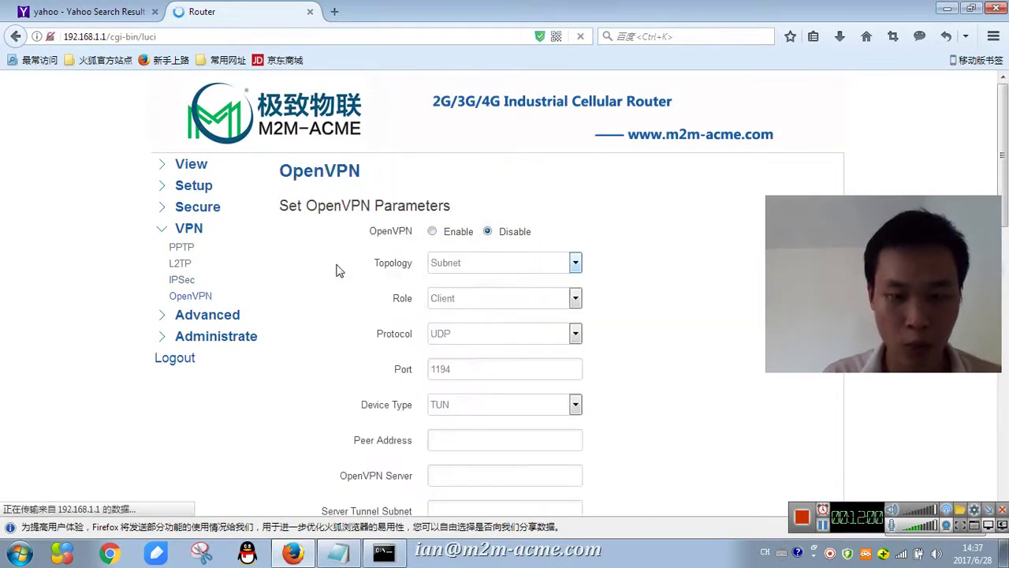
click(432, 231)
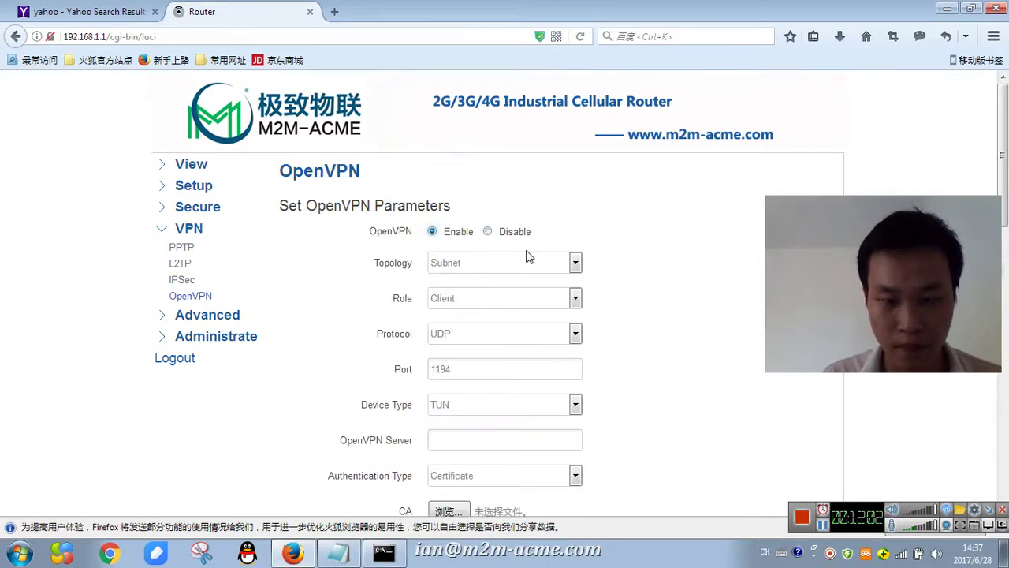
scroll(530, 254, down, 6)
scroll(539, 320, up, 7)
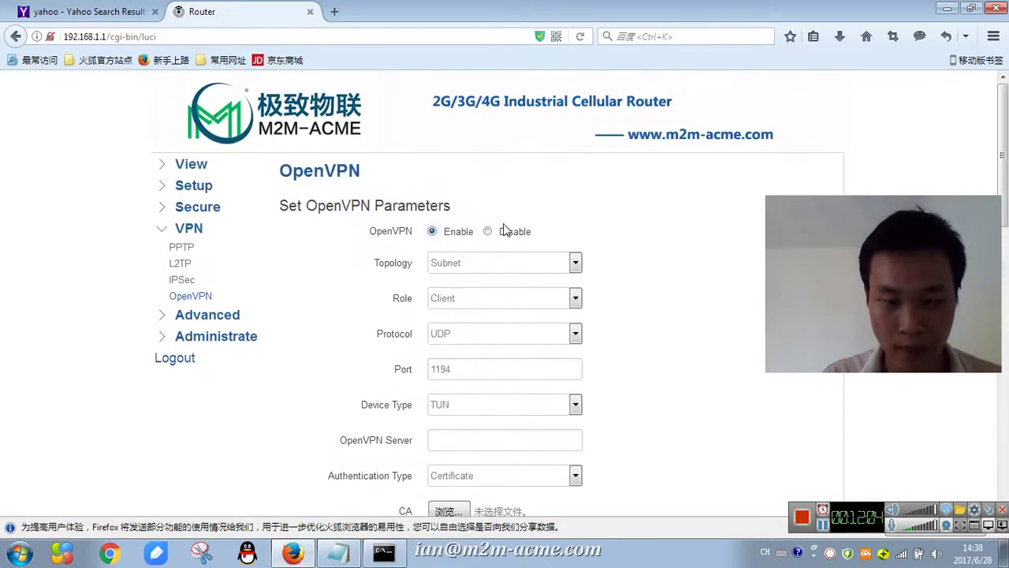
click(496, 233)
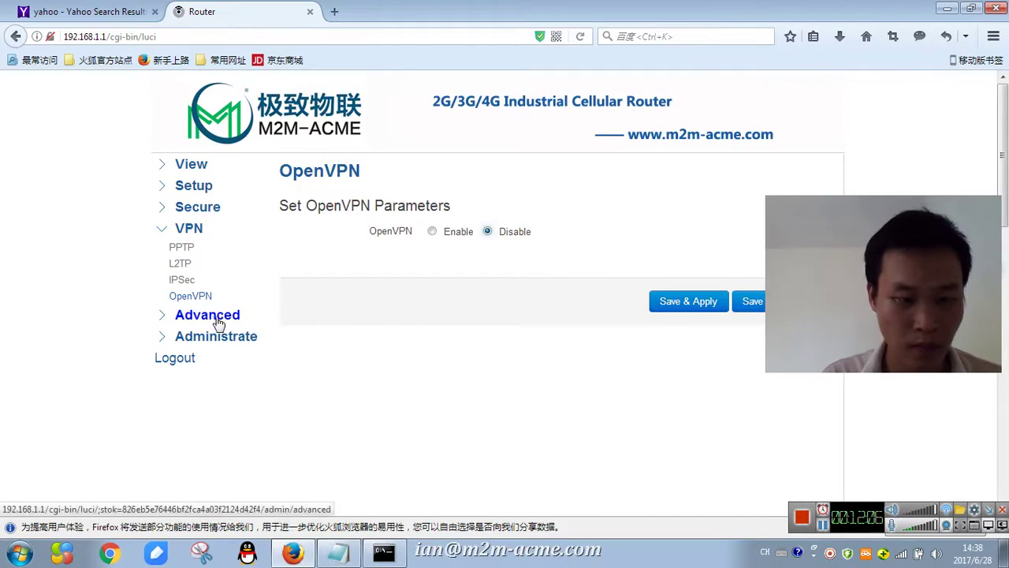
- Expand Advanced and look over the Static Routes settings
click(213, 316)
click(207, 268)
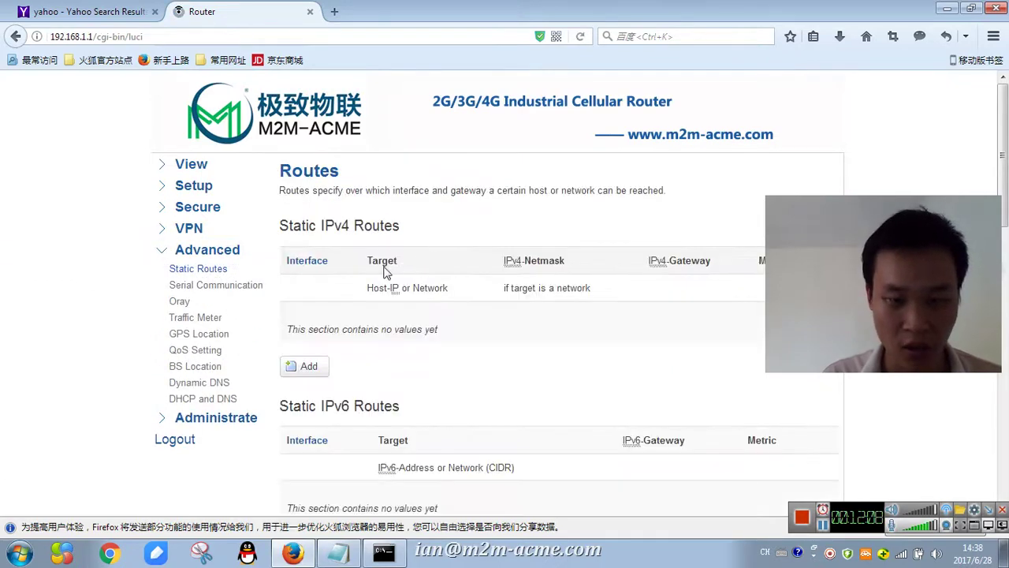
scroll(388, 263, down, 1)
scroll(390, 263, down, 5)
scroll(400, 275, up, 3)
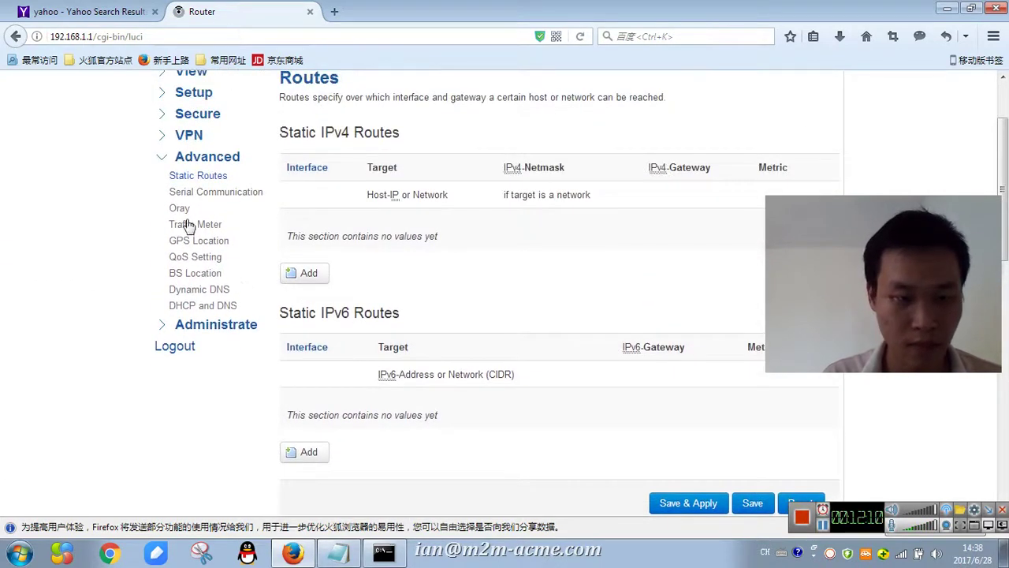
- On Serial Communication, try Serial 485 with Modbus TCP, then set Serial 485 to disabled
click(194, 195)
scroll(486, 241, up, 3)
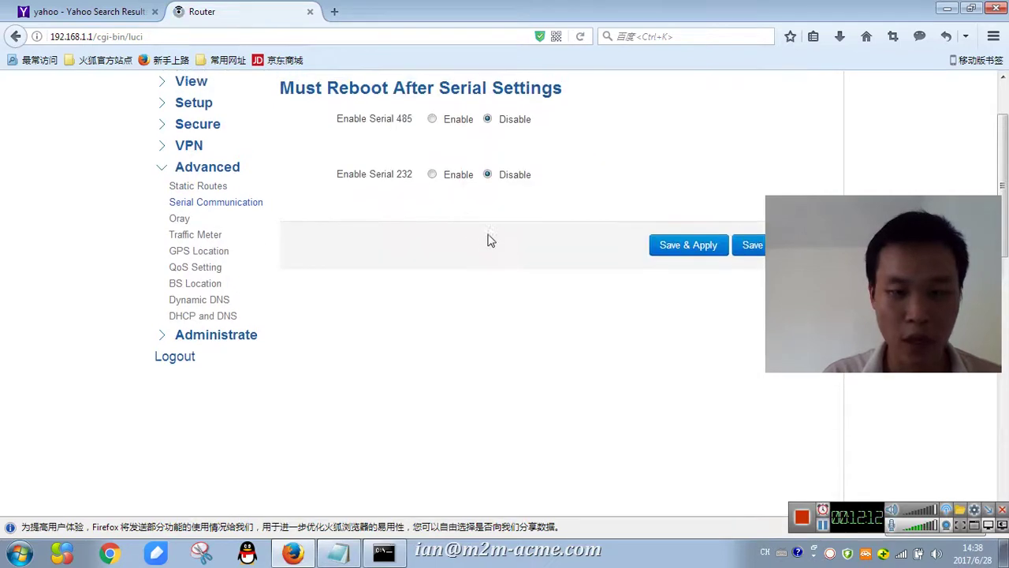
click(432, 203)
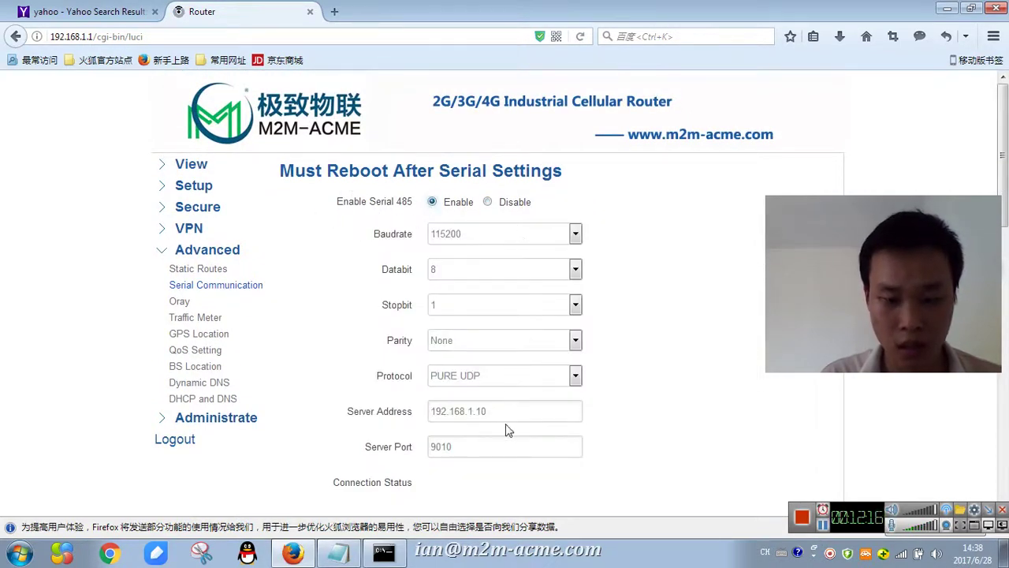
click(513, 377)
click(459, 495)
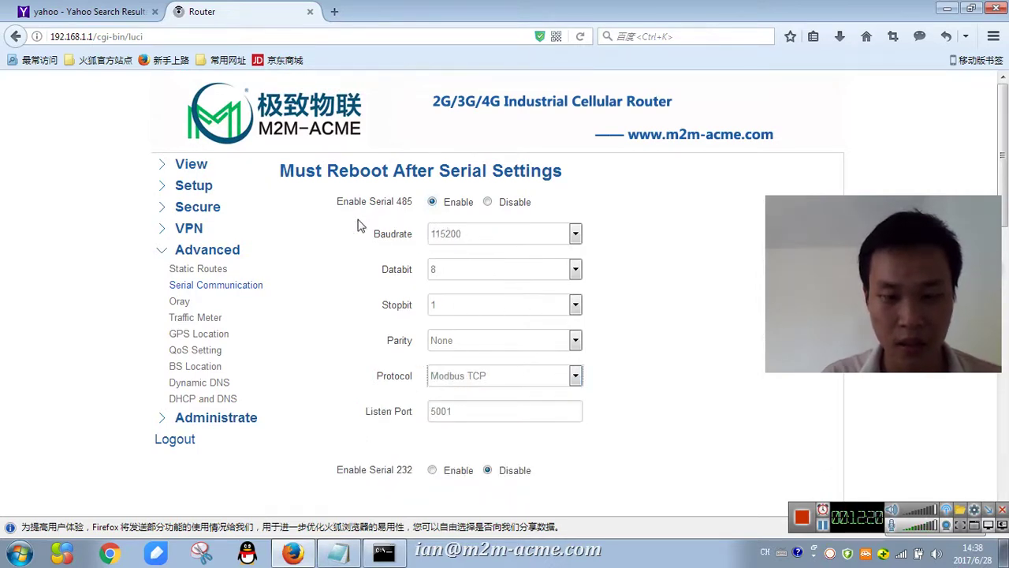
click(488, 202)
- Enable Serial 232 and set its protocol to Modbus TCP
click(432, 258)
scroll(505, 296, down, 3)
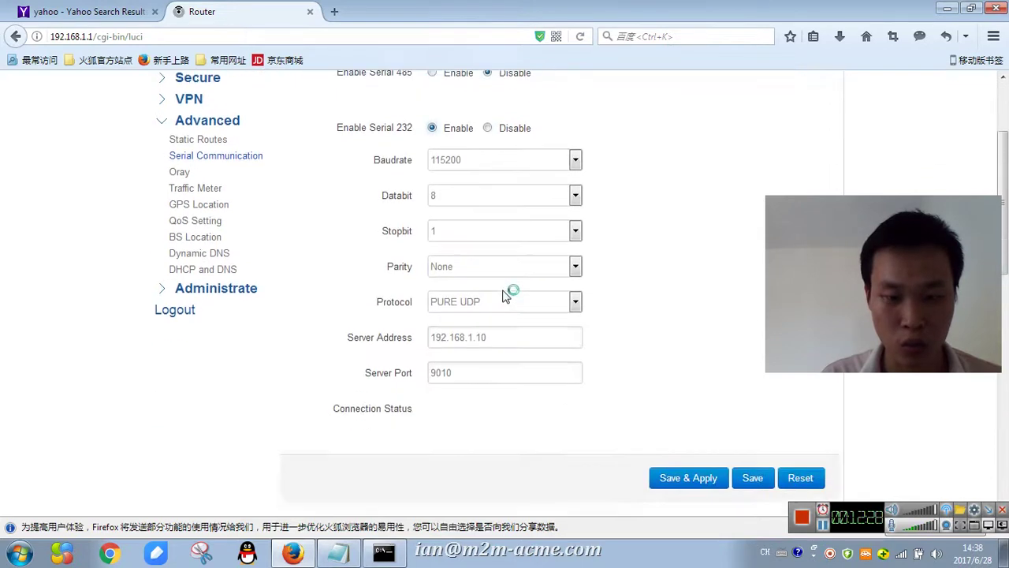
scroll(505, 295, down, 1)
click(505, 253)
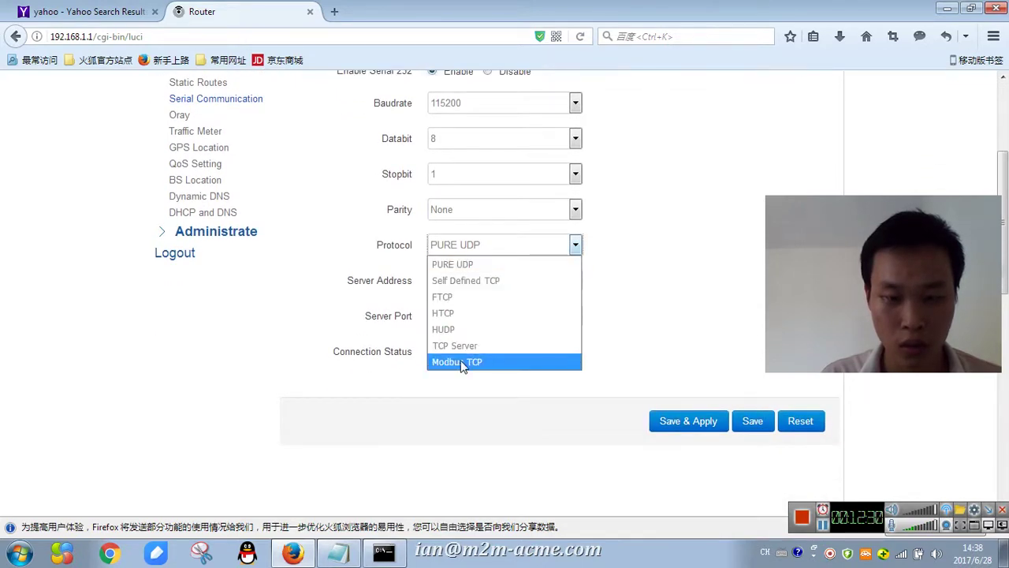
click(462, 360)
click(519, 245)
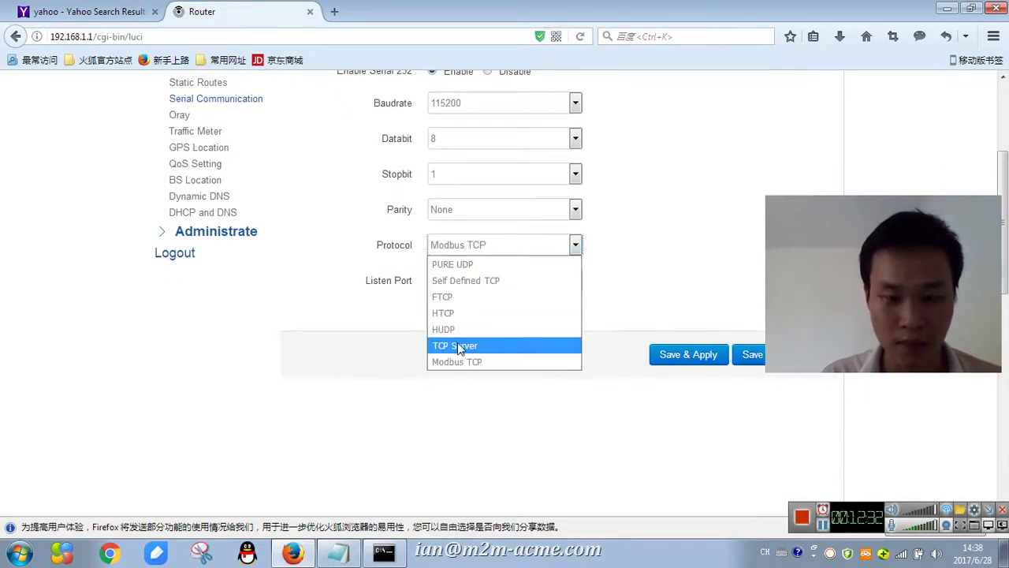
- Keep Modbus TCP, then view Oray, Traffic Meter and GPS Location, leaving GPS disabled
click(340, 365)
scroll(367, 349, up, 3)
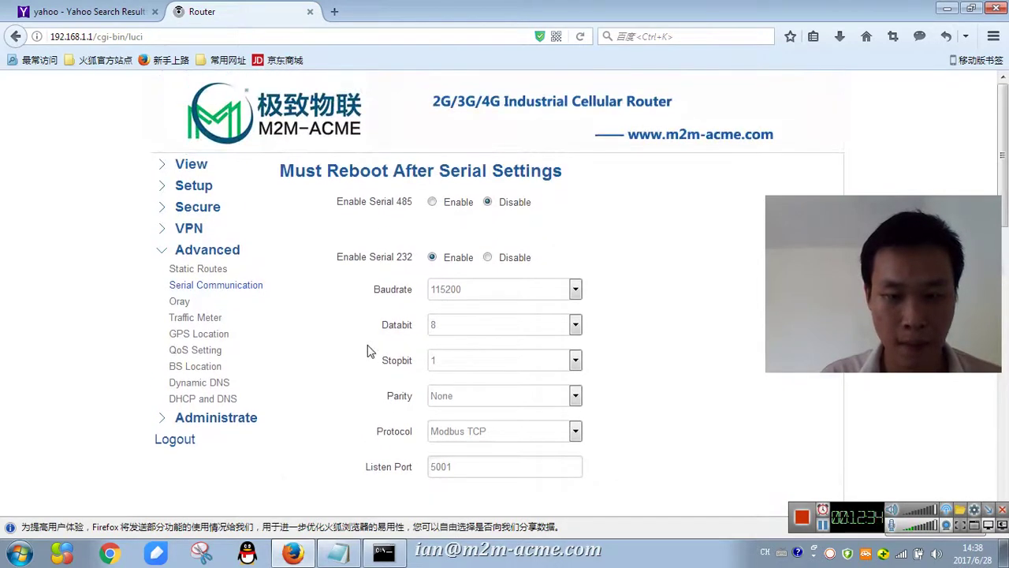
click(183, 303)
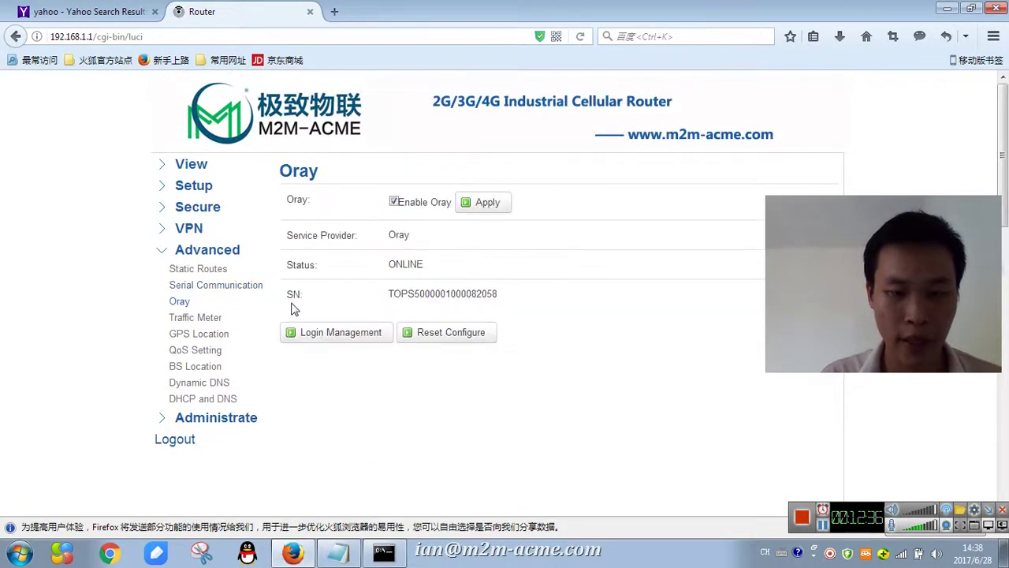
click(195, 319)
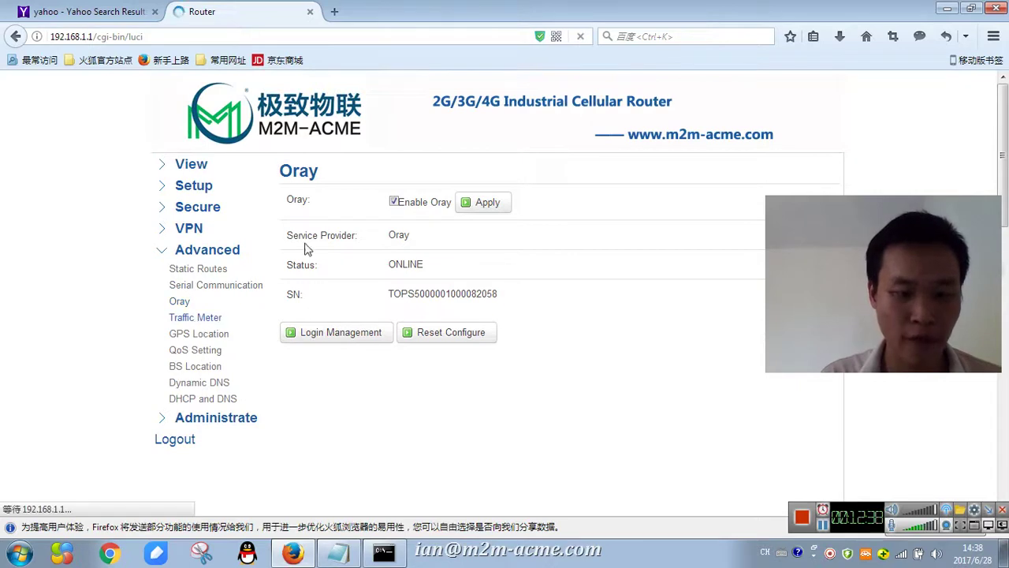
click(213, 332)
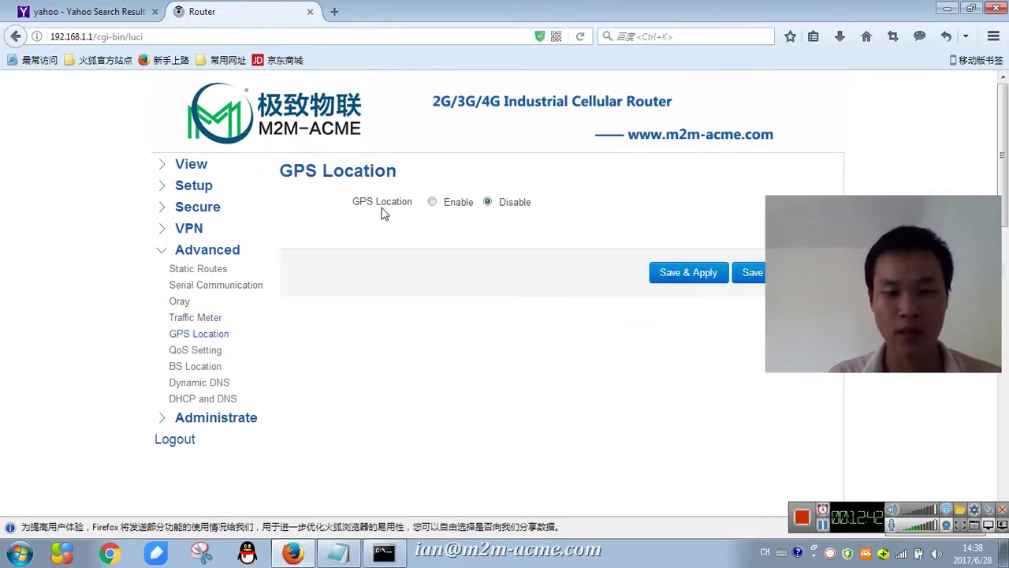
click(433, 203)
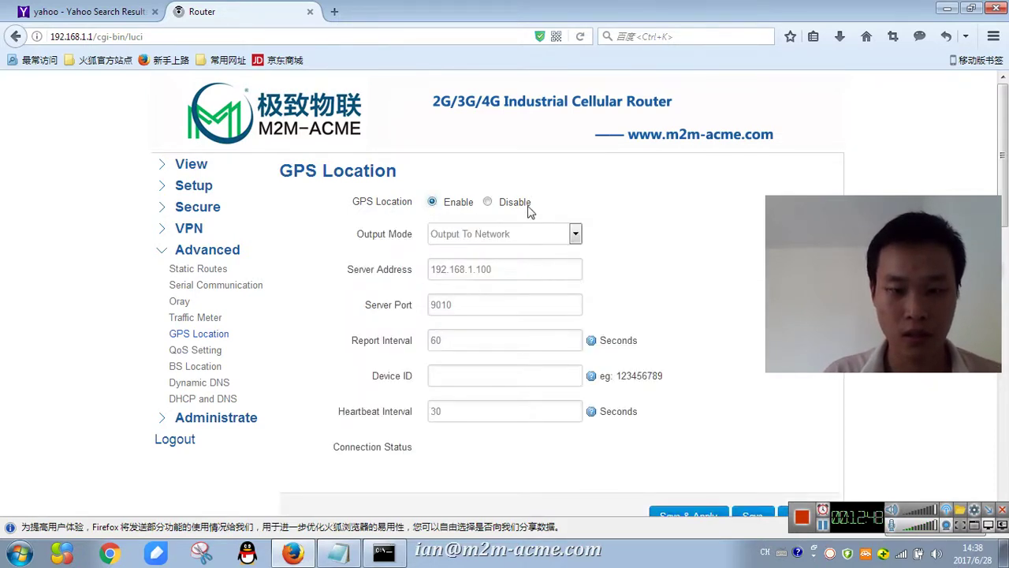
click(488, 202)
- Scroll through the QoS settings, then toggle BS Location on to preview it and back off
click(195, 350)
scroll(407, 256, down, 3)
scroll(408, 256, up, 3)
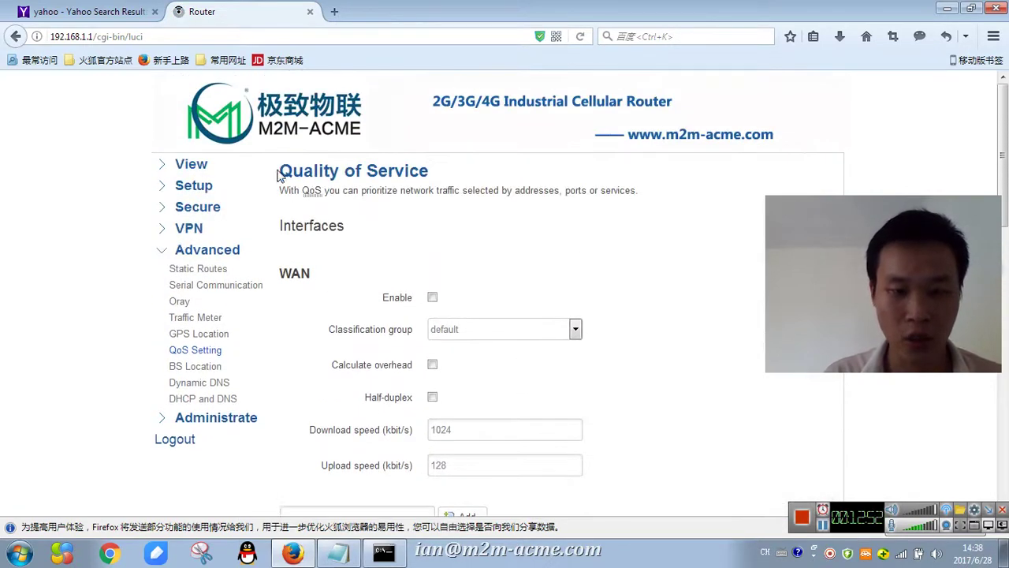
scroll(288, 281, down, 5)
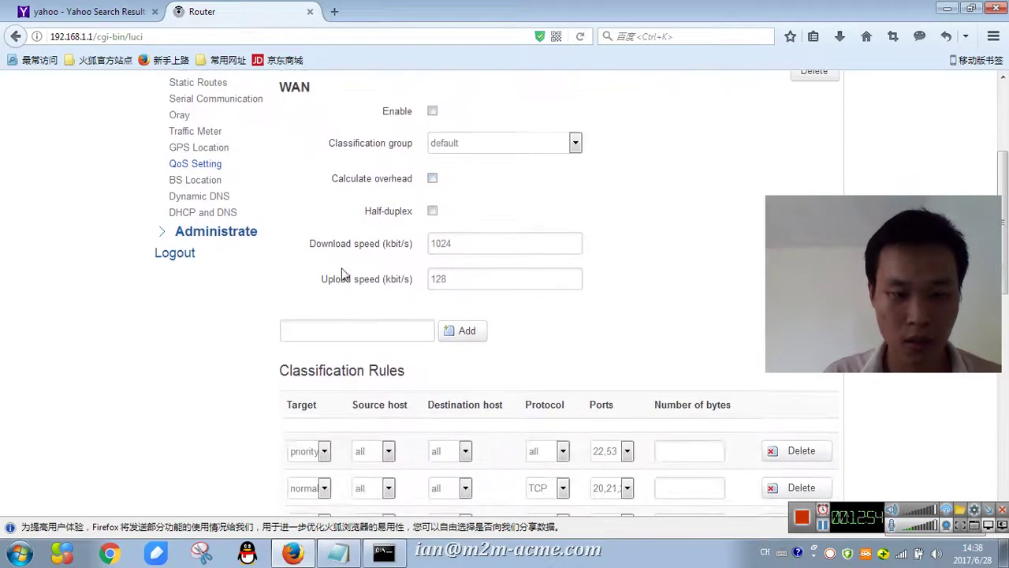
click(195, 185)
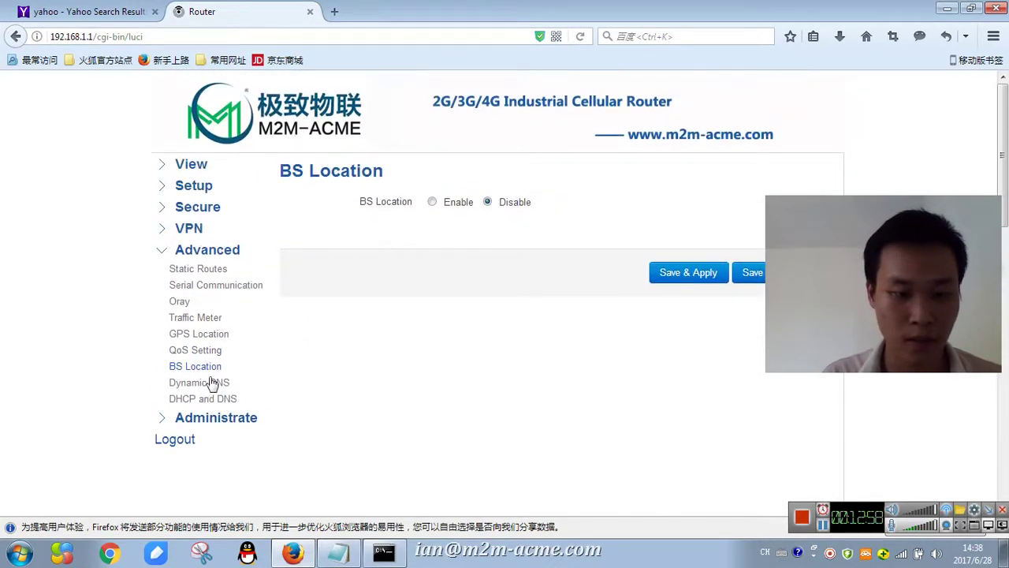
click(432, 204)
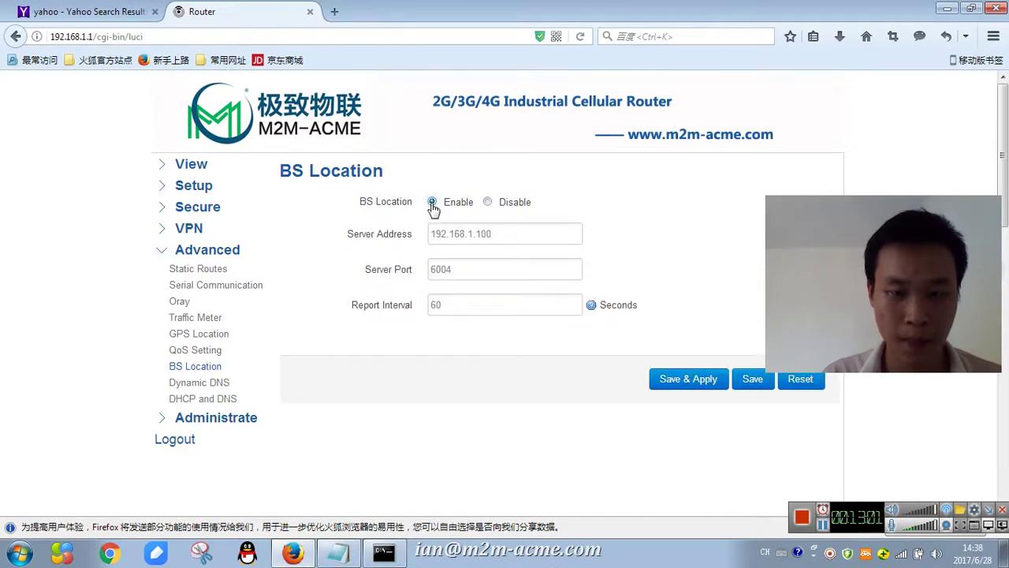
click(488, 203)
- Enable DDNS and try DynDNS.org, No-IP.com and freedns.afraid.org service types, ending on custom
click(218, 383)
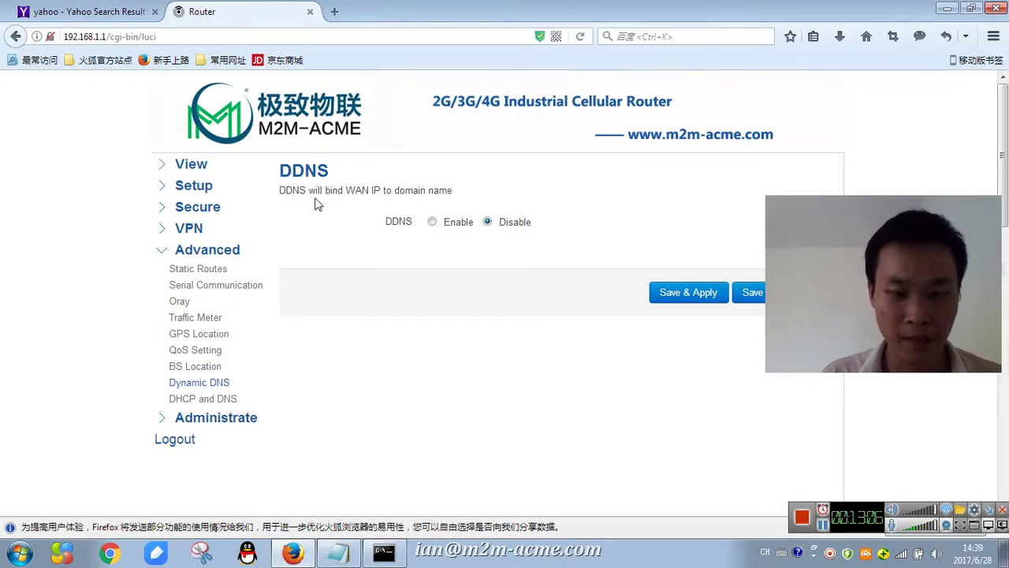
click(430, 223)
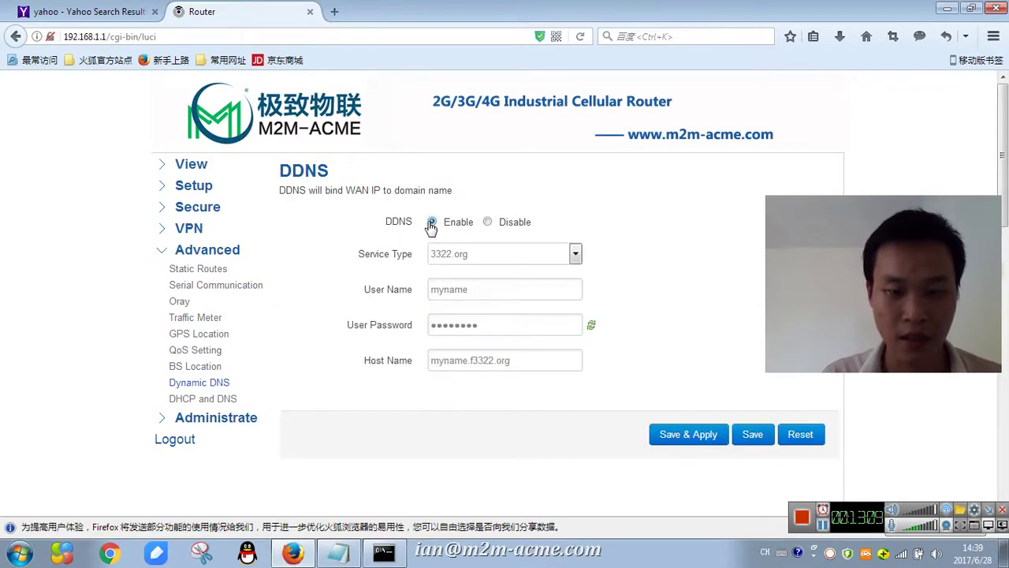
click(530, 257)
click(482, 272)
click(488, 261)
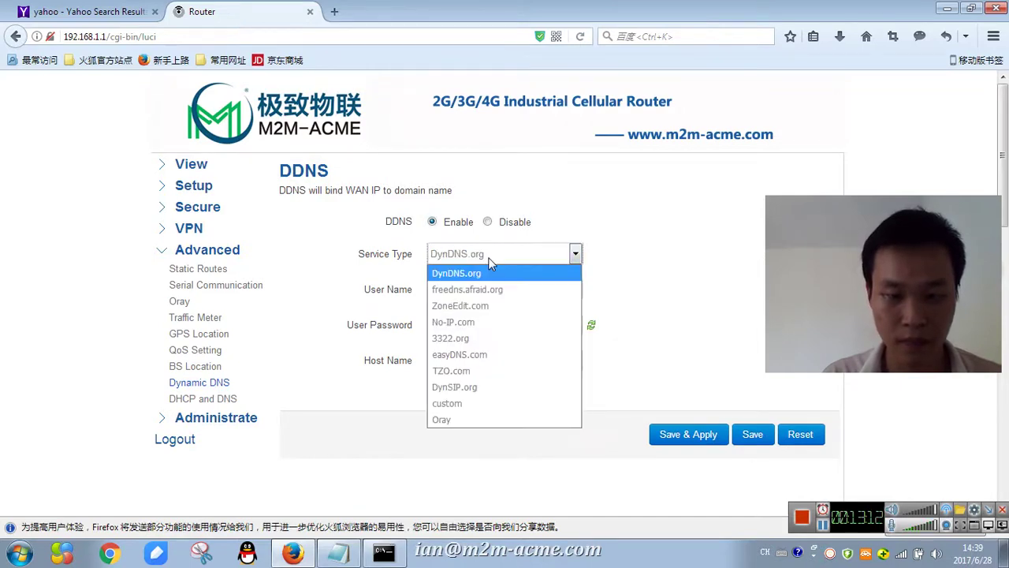
click(473, 322)
click(484, 260)
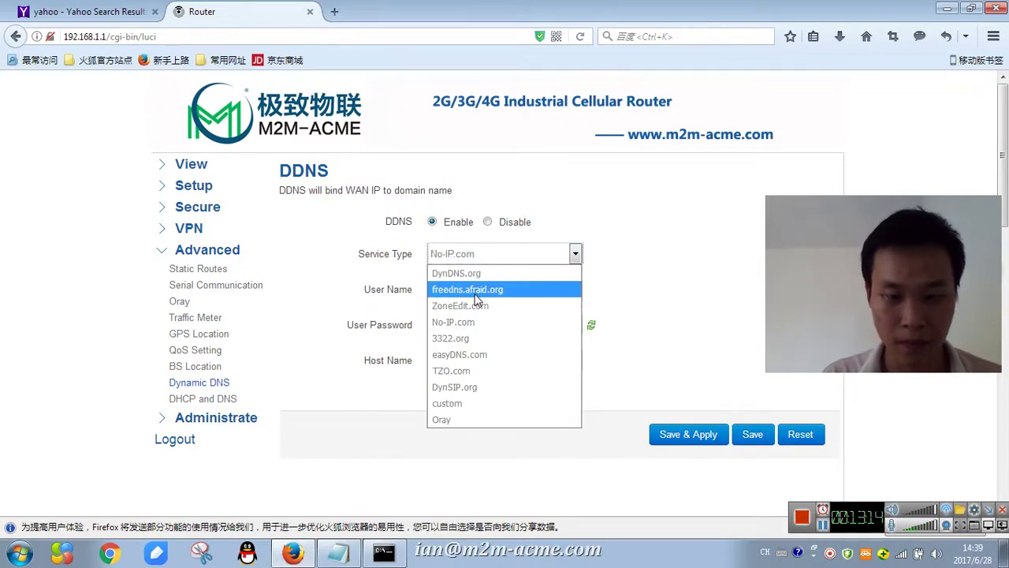
click(475, 296)
click(491, 260)
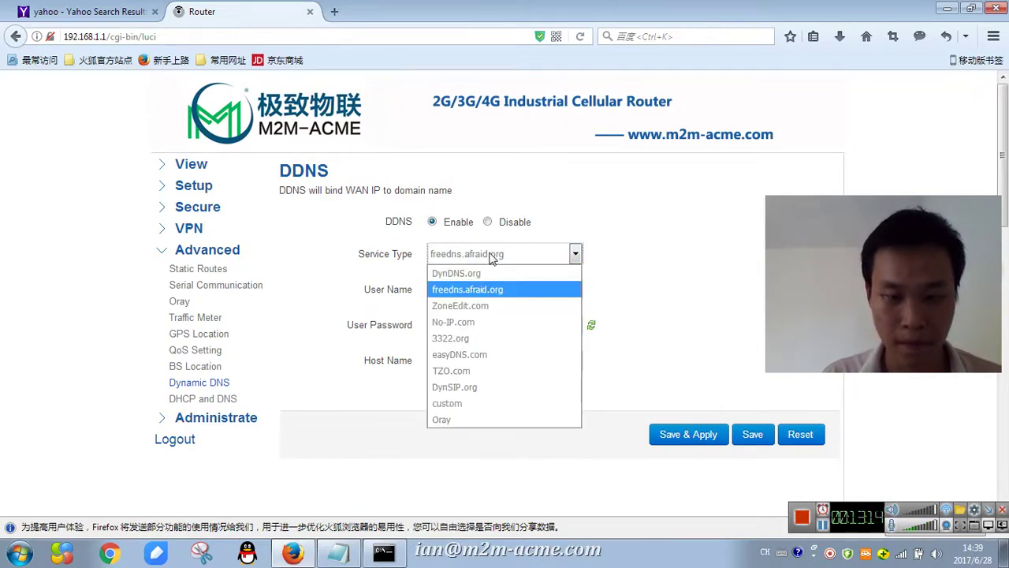
click(450, 403)
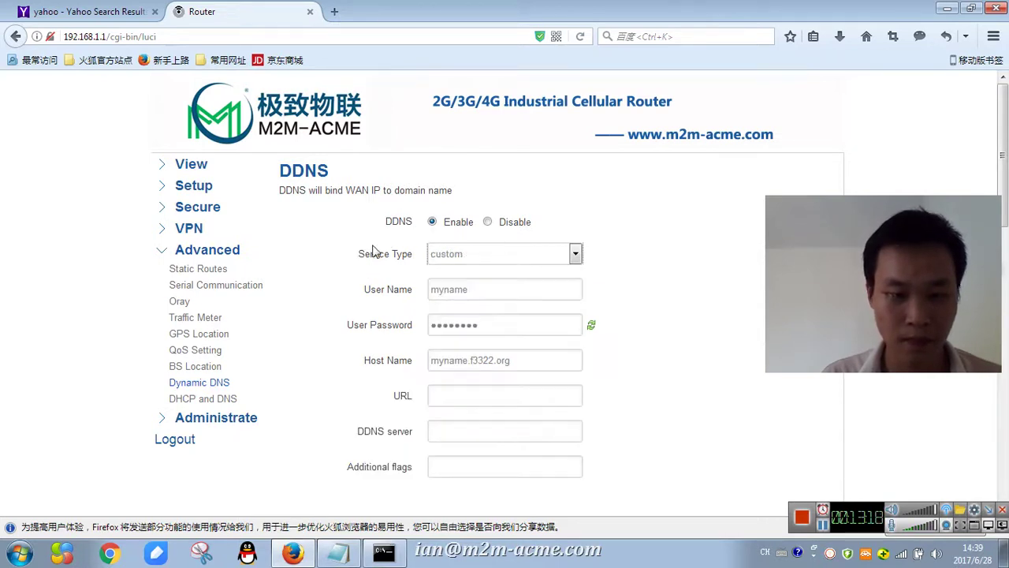
- Open the DHCP and DNS settings page and scroll through it
click(198, 400)
scroll(329, 316, down, 4)
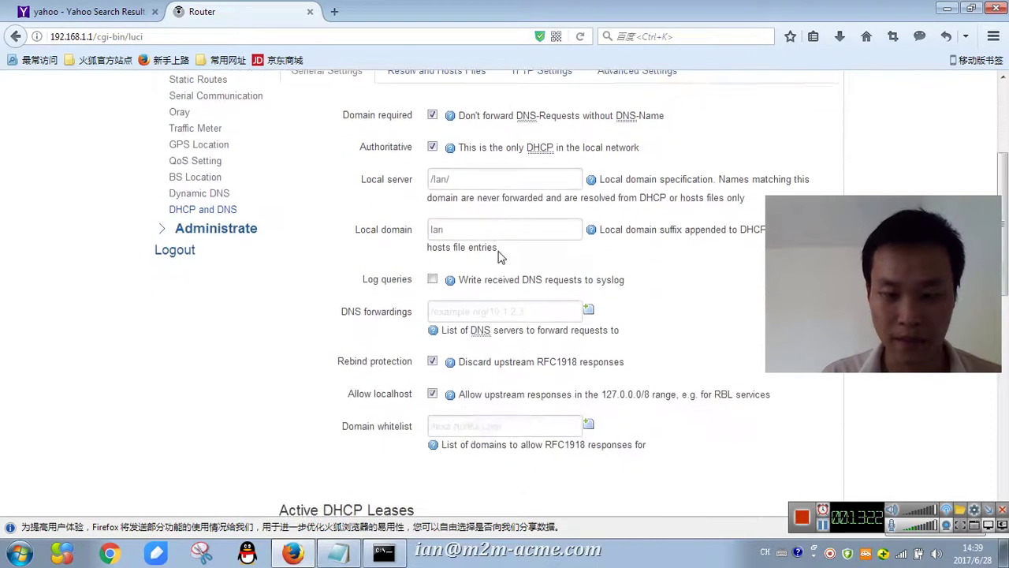
scroll(328, 360, up, 3)
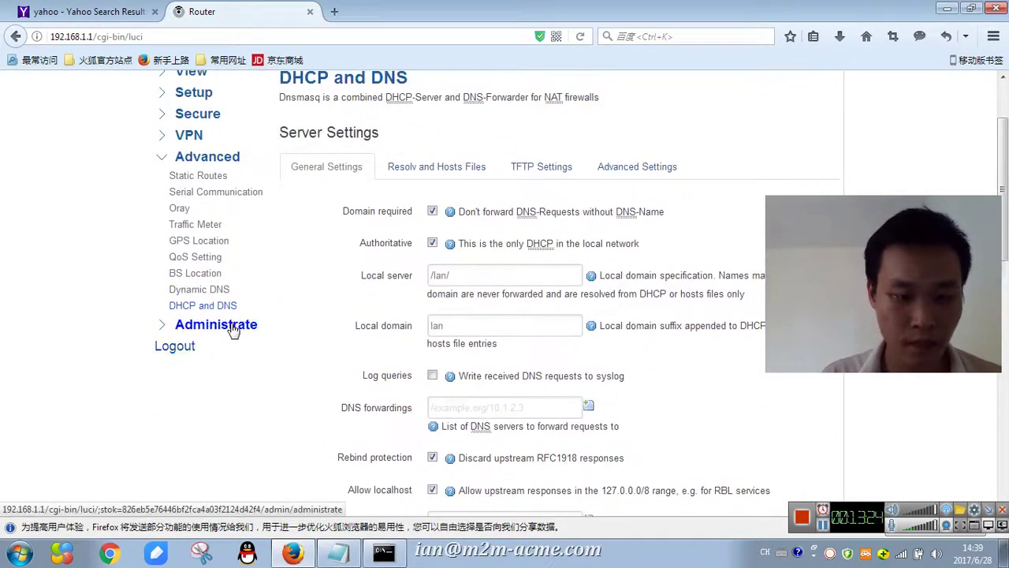
click(232, 326)
- Review the System, Password, Time Setting, Log Setting and Backup and Restore administration pages
click(187, 198)
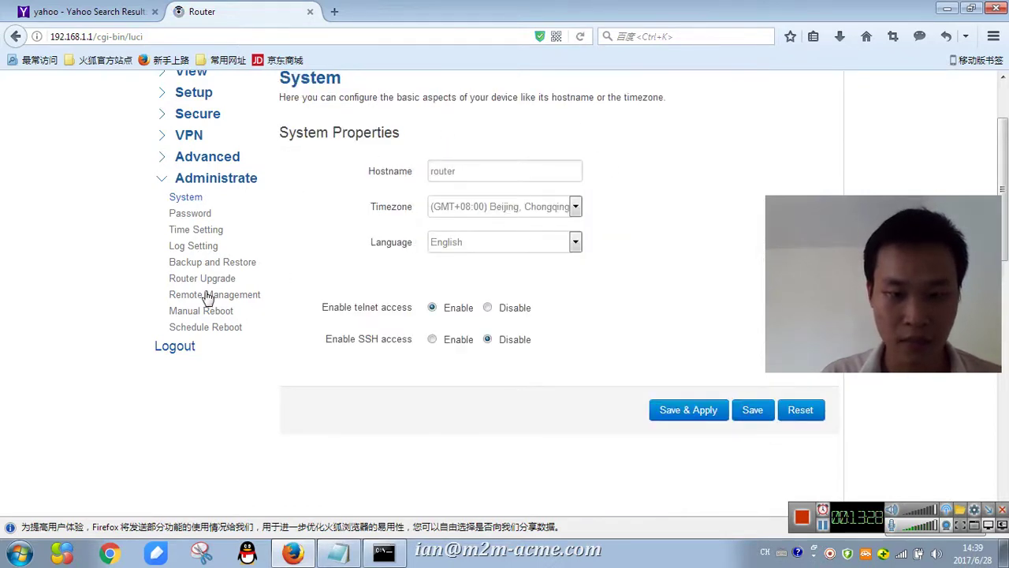
click(194, 215)
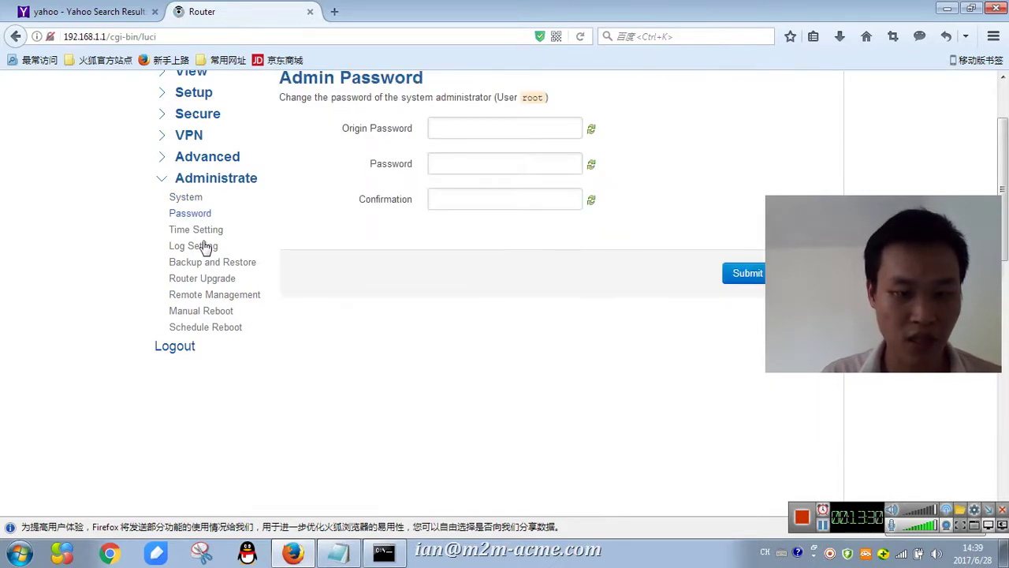
click(198, 231)
click(203, 248)
click(223, 265)
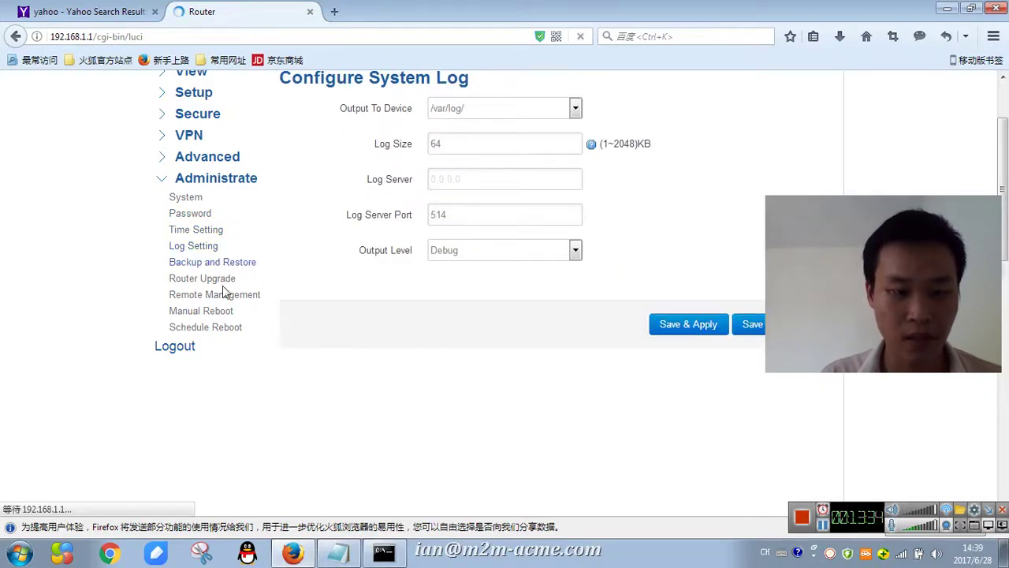
- Review the Router Upgrade, Remote Management and Manual Reboot pages
scroll(223, 286, up, 2)
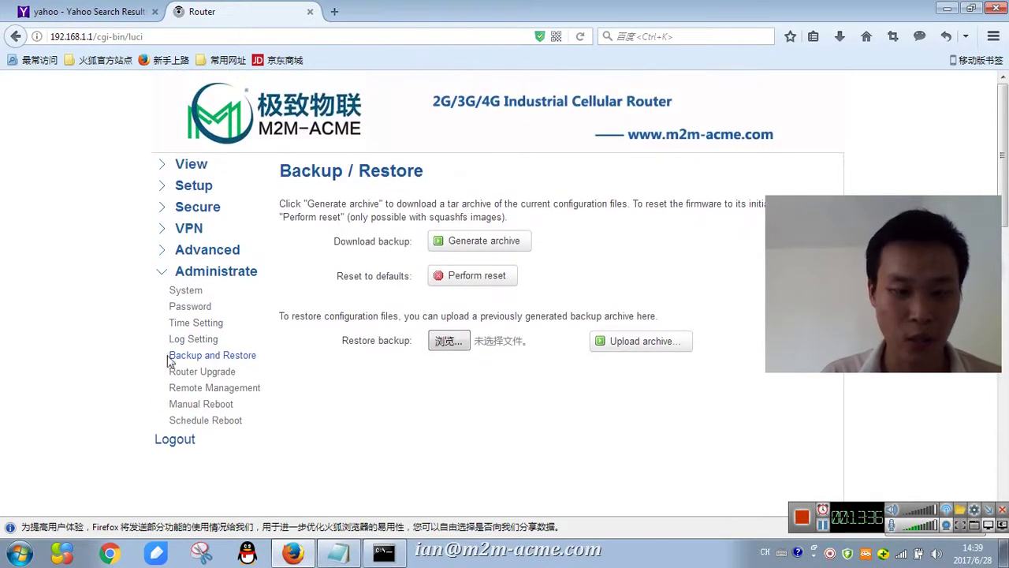
click(202, 373)
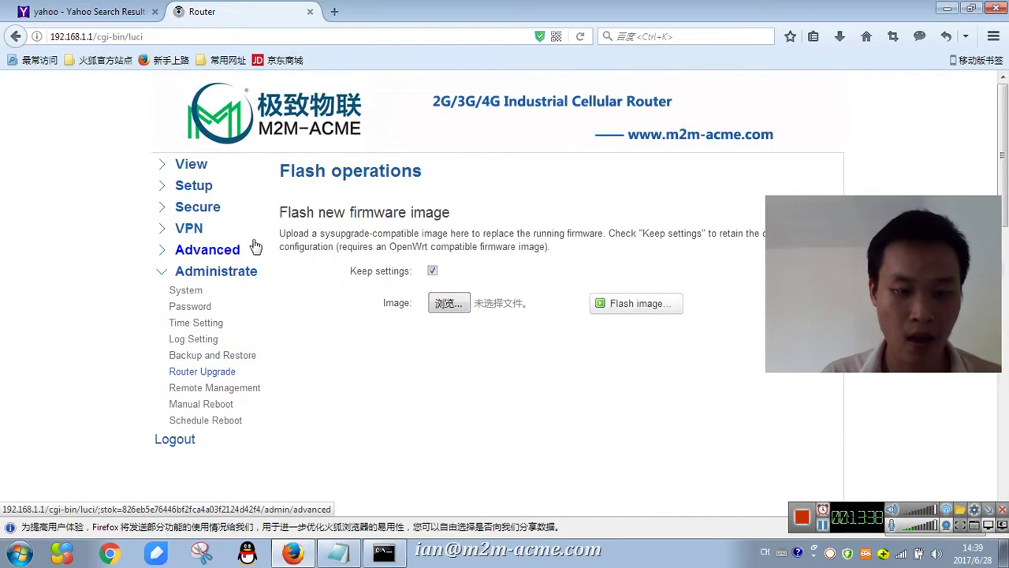
click(248, 361)
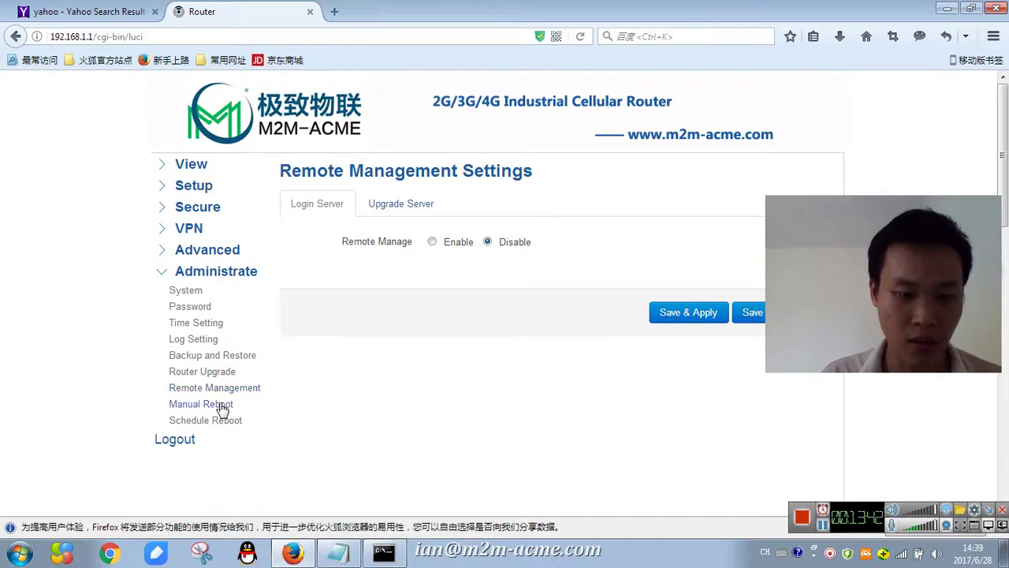
click(193, 405)
scroll(395, 306, down, 5)
scroll(399, 310, up, 5)
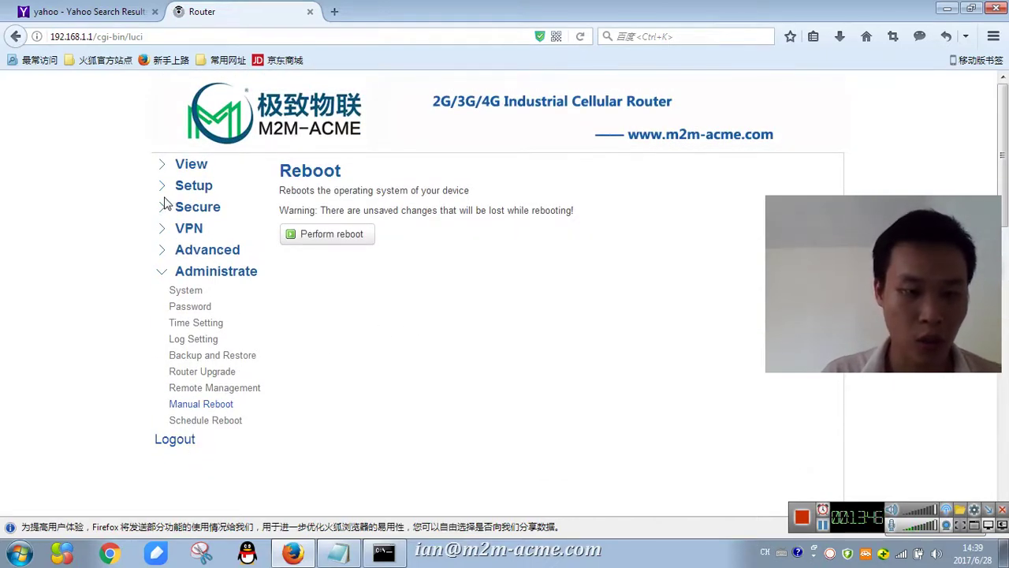
click(166, 164)
- Show VPN Status, select the address 192.168.88.177, and place Command Prompt on the left
click(183, 247)
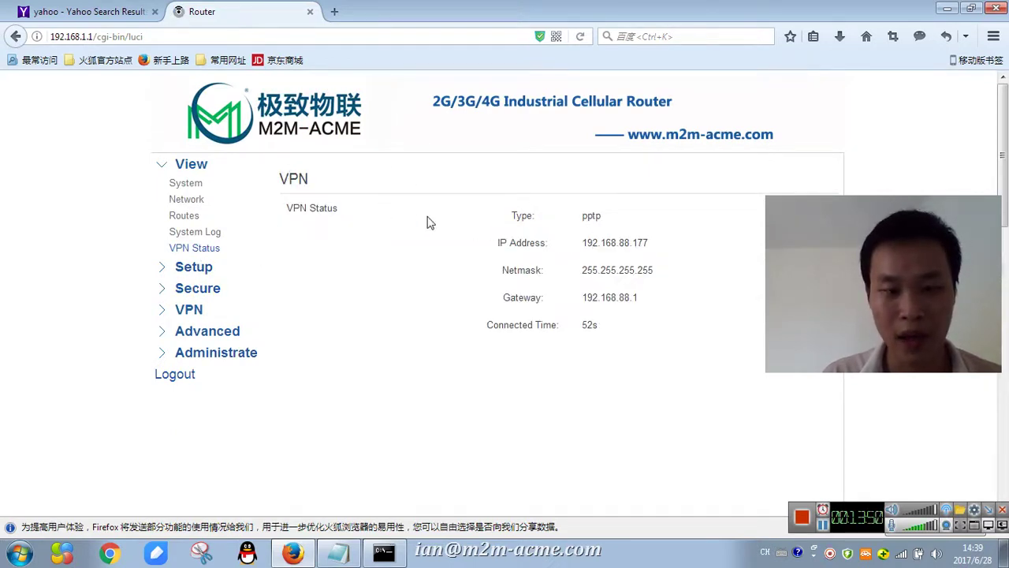
drag(678, 242, 566, 245)
click(623, 226)
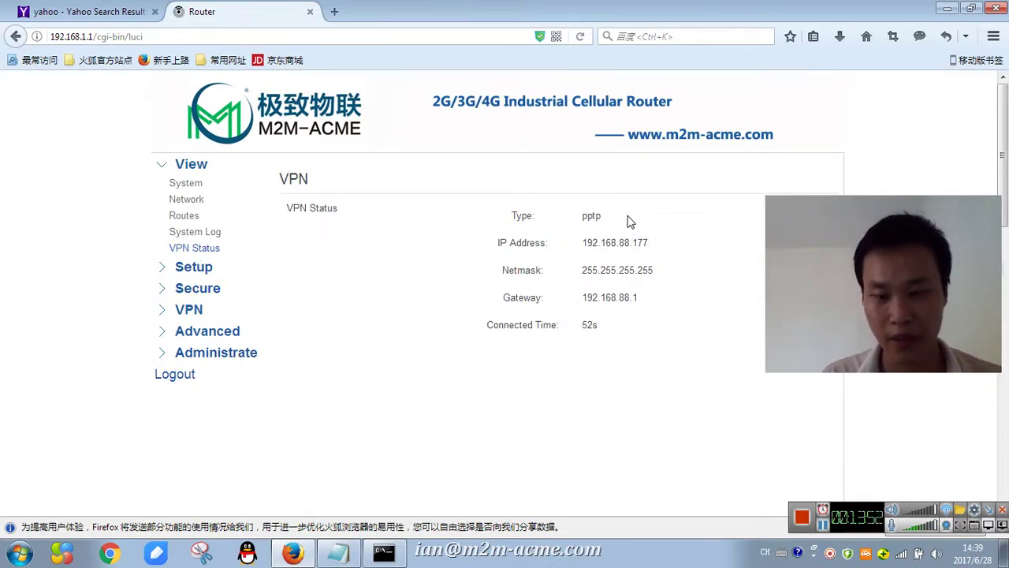
click(384, 557)
drag(430, 130, 323, 128)
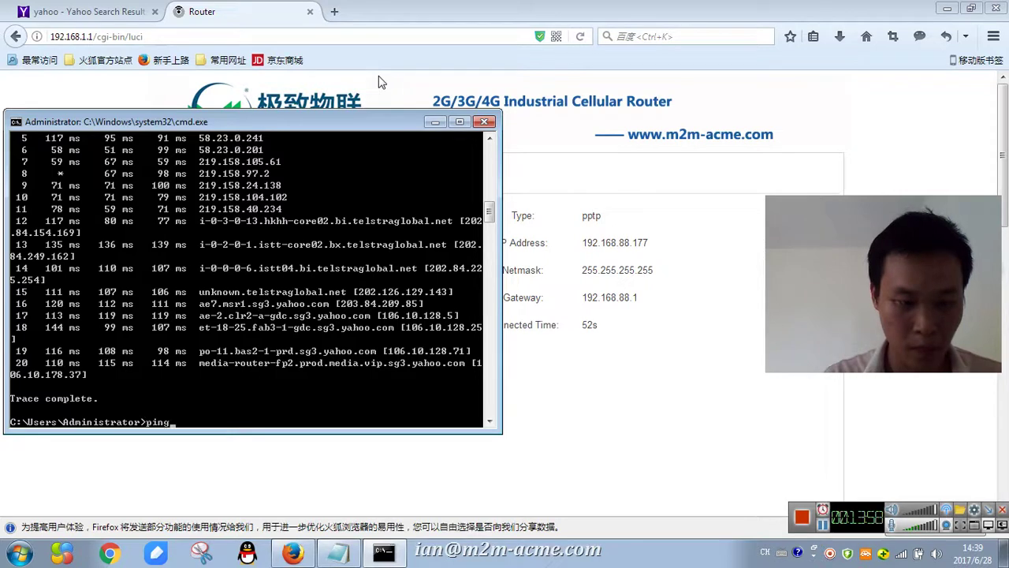
- Ping VPN address 192.168.88.177, then gateway 192.168.88.1, and return to the Notepad notes
text(ping 192)
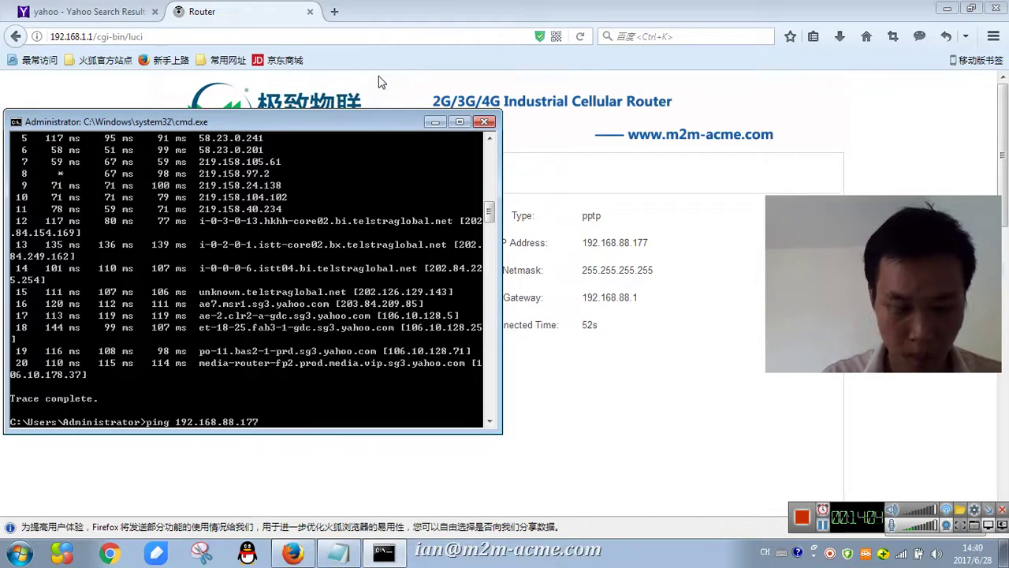
text(.168.88.177)
key(Return)
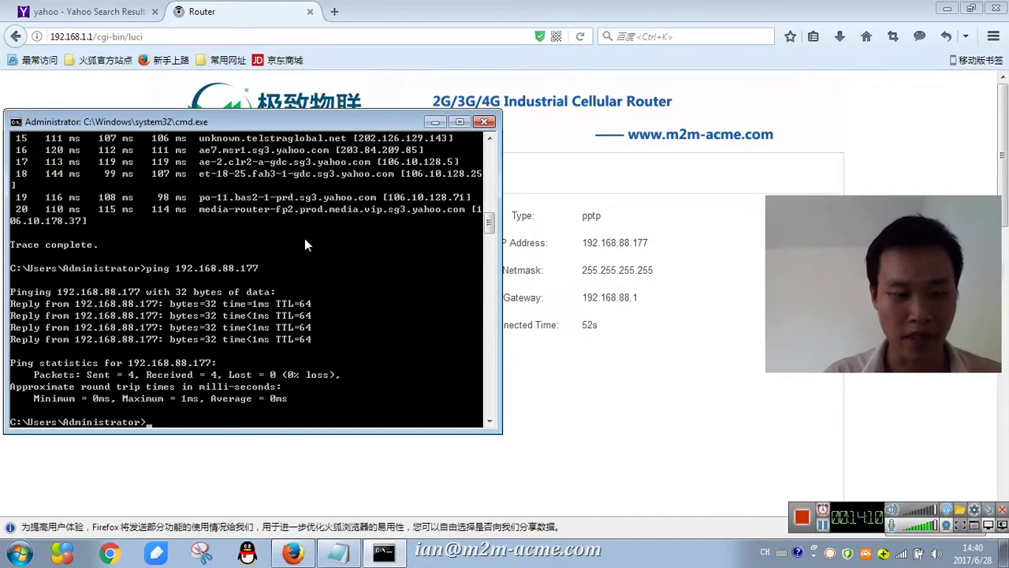
key(Up)
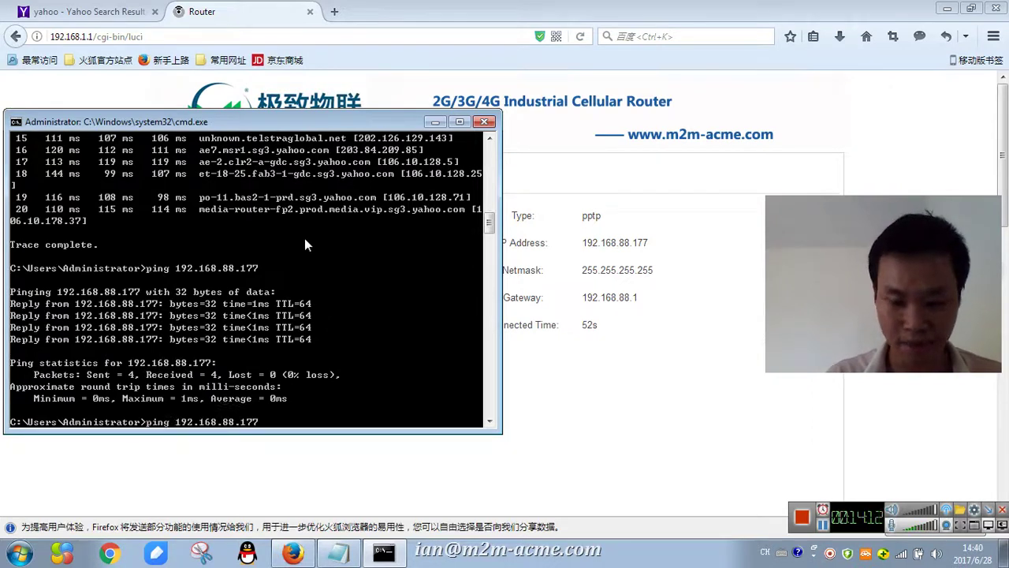
key(BackSpace)
key(BackSpace)
key(Return)
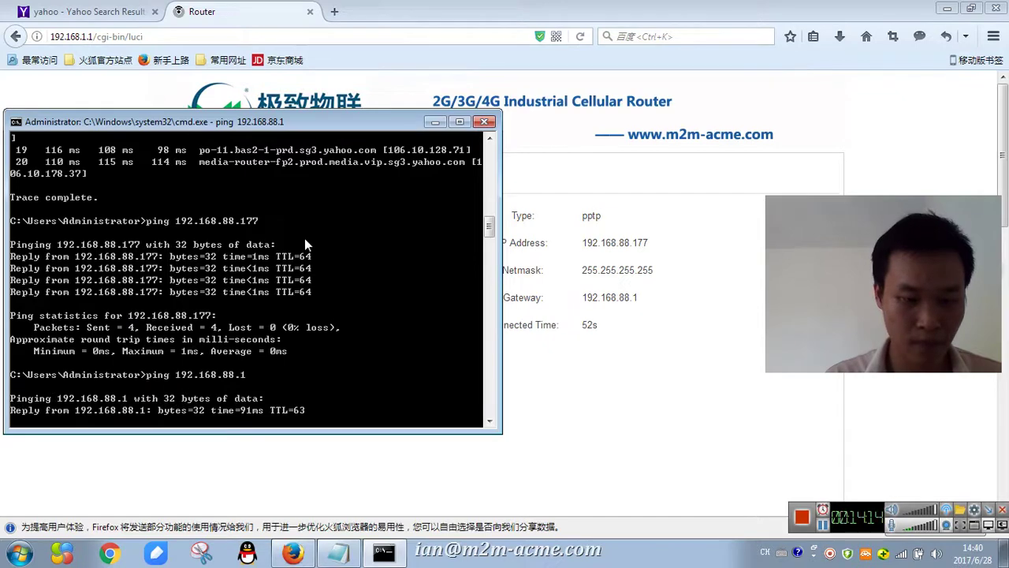
key(alt+Tab)
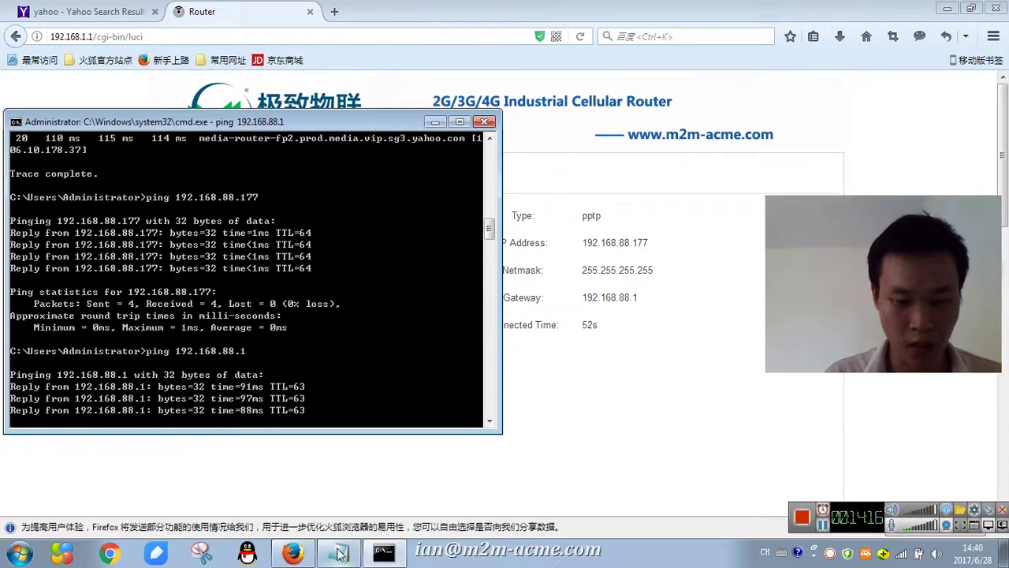
click(341, 408)
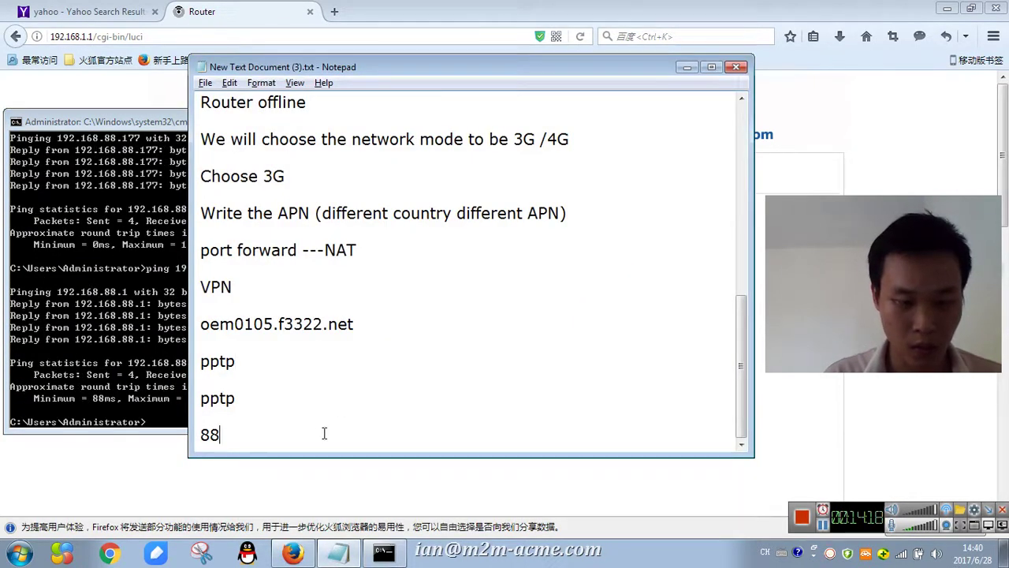
- Add lines "OK , that's all", "Thank you !" and a contact request with the author's e-mail address
key(Return)
text(OK , t)
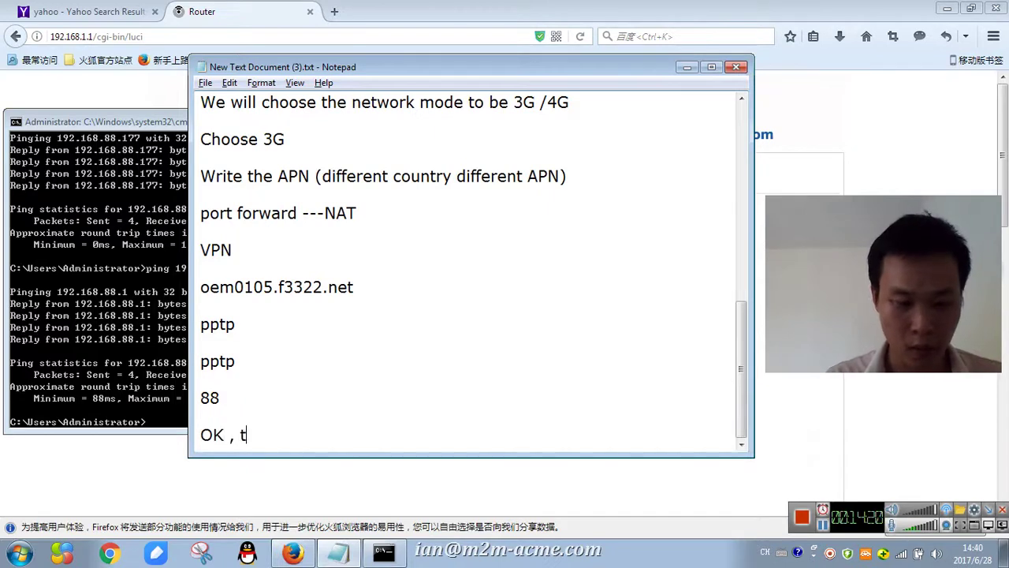
text(hat's a;;)
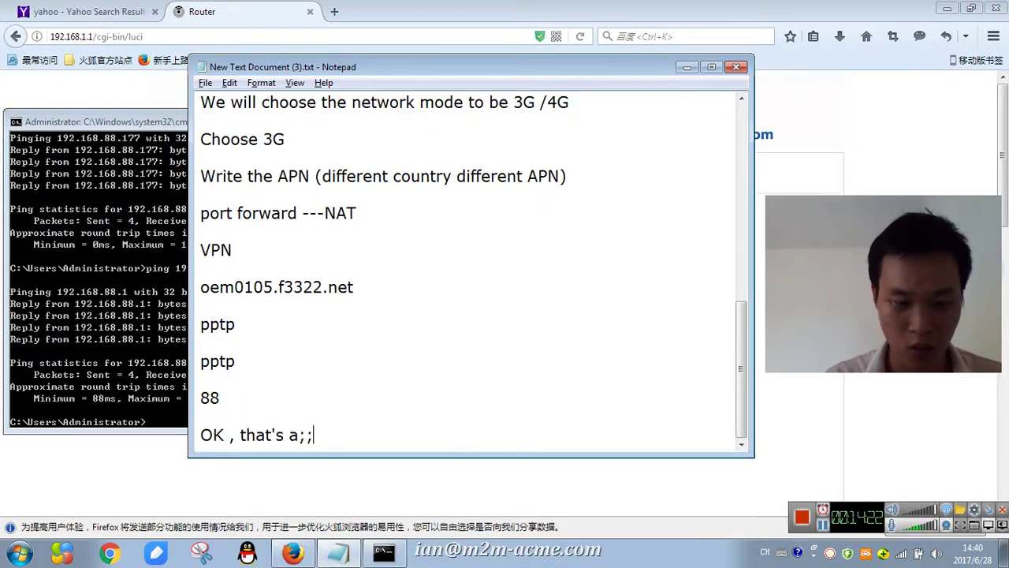
key(BackSpace)
key(BackSpace)
key(BackSpace)
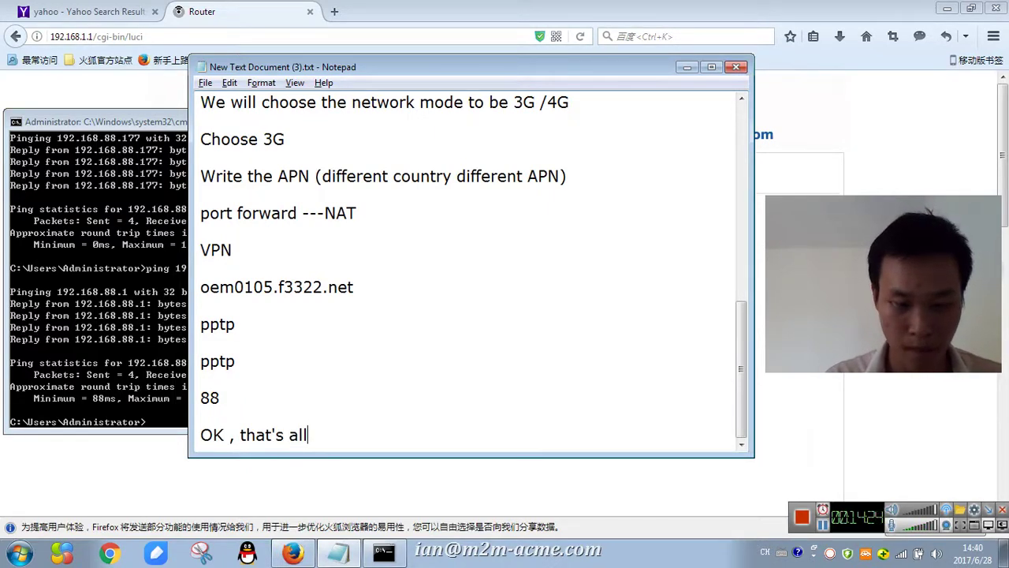
text(ll)
key(Return)
text(Thank)
key(BackSpace)
text(n)
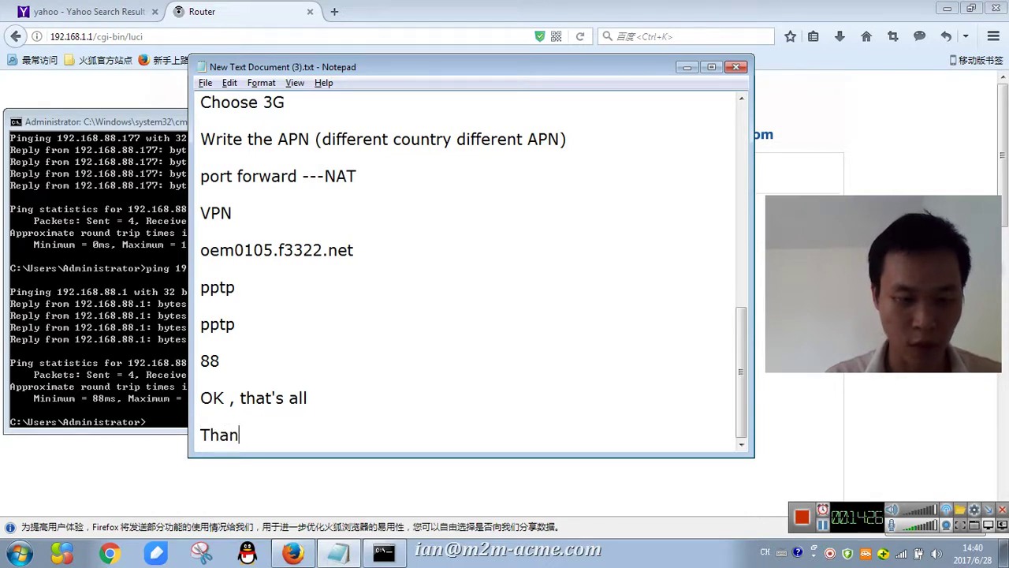
text(k you !)
key(Return)
text(Any inter)
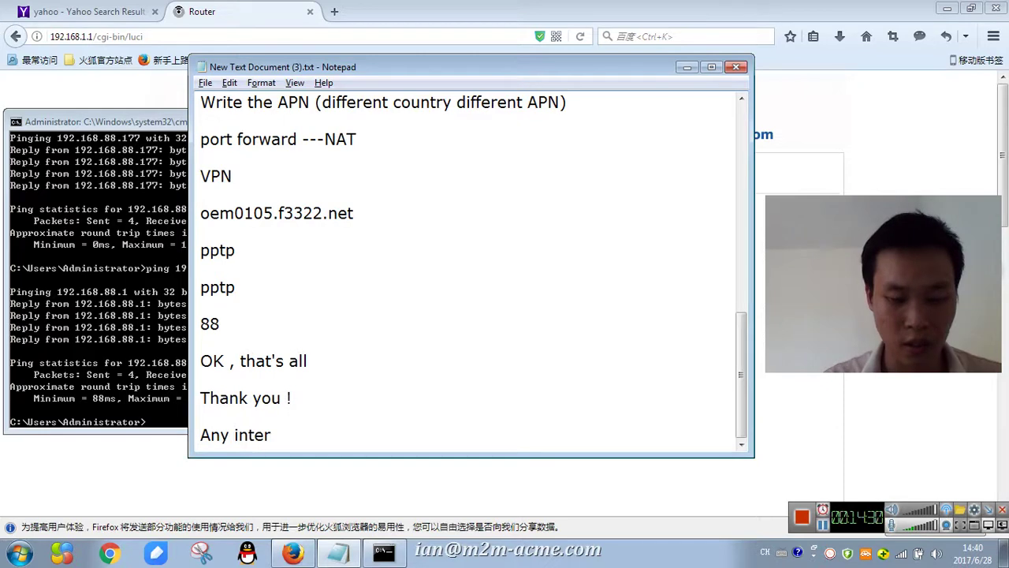
text(est , pls )
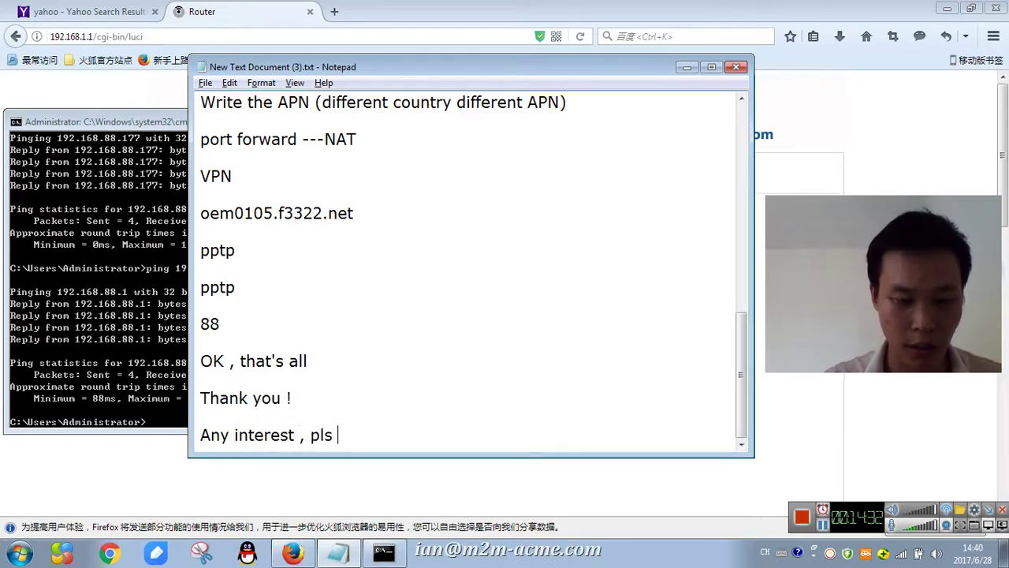
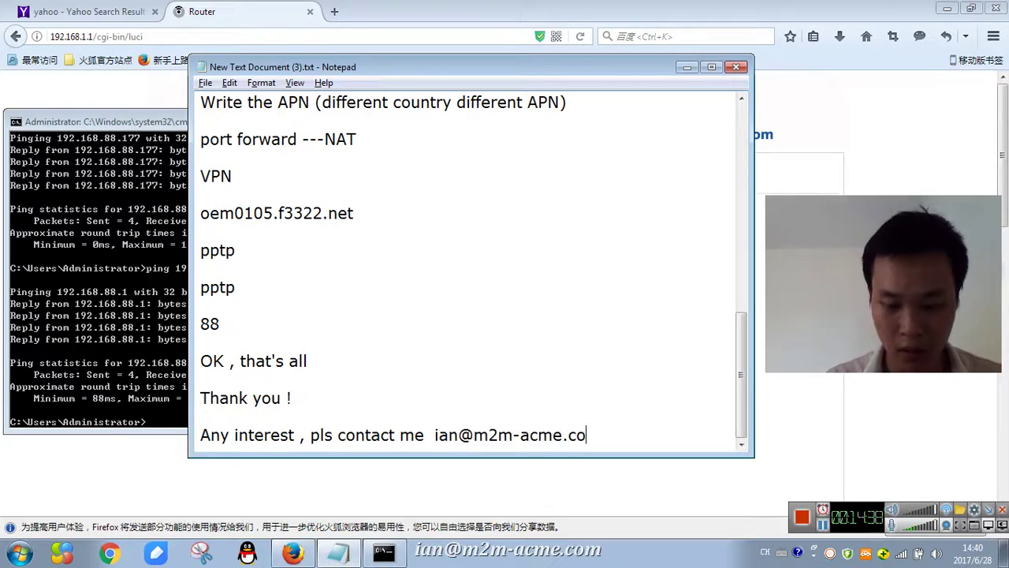
key(Return)
key(Return)
key(Return)
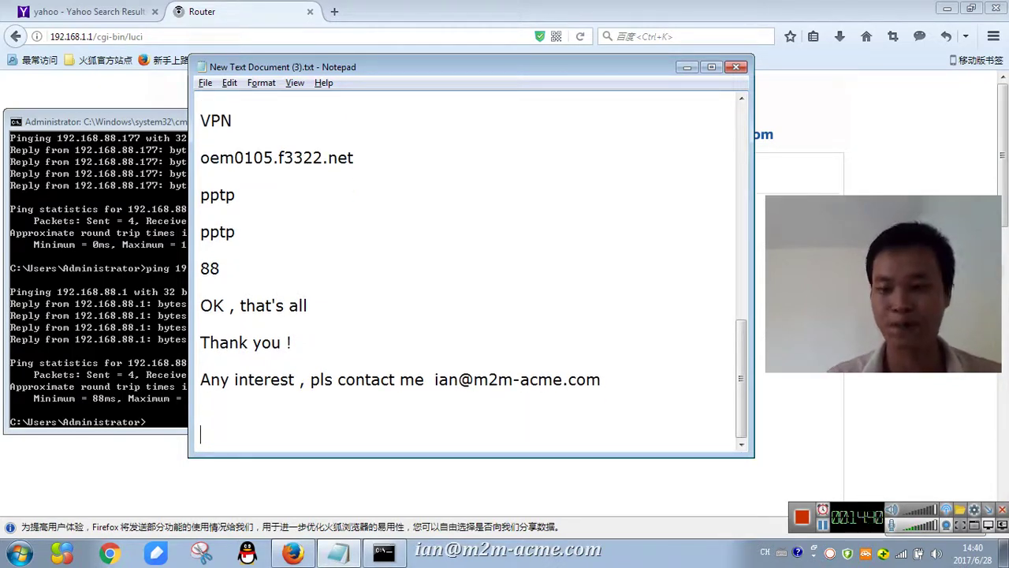